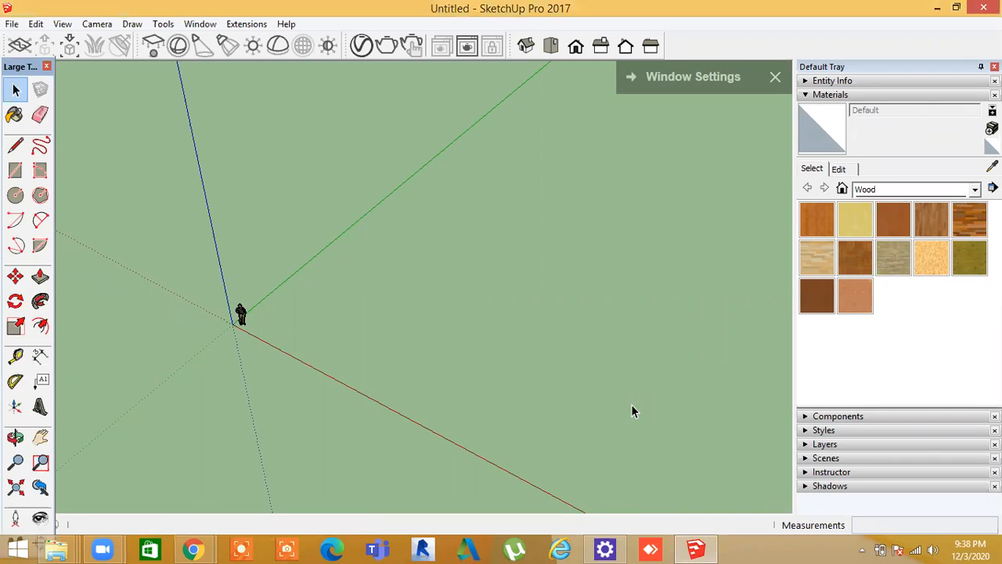
middle_drag(581, 416, 488, 331)
middle_drag(245, 382, 304, 369)
middle_drag(273, 331, 501, 337)
scroll(508, 302, up, 3)
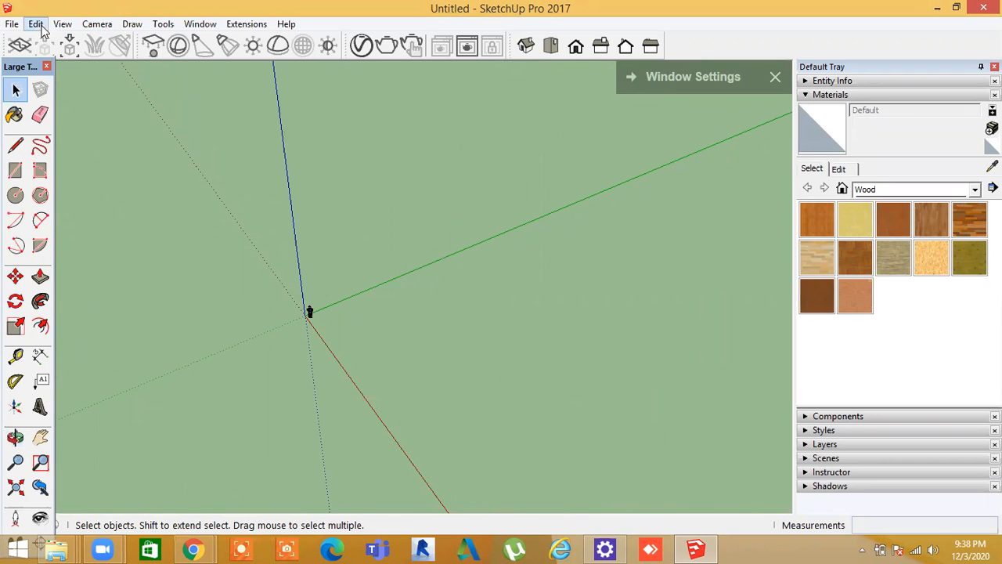
Start an import and browse from the Desktop to the AUTOCAD folder
click(12, 24)
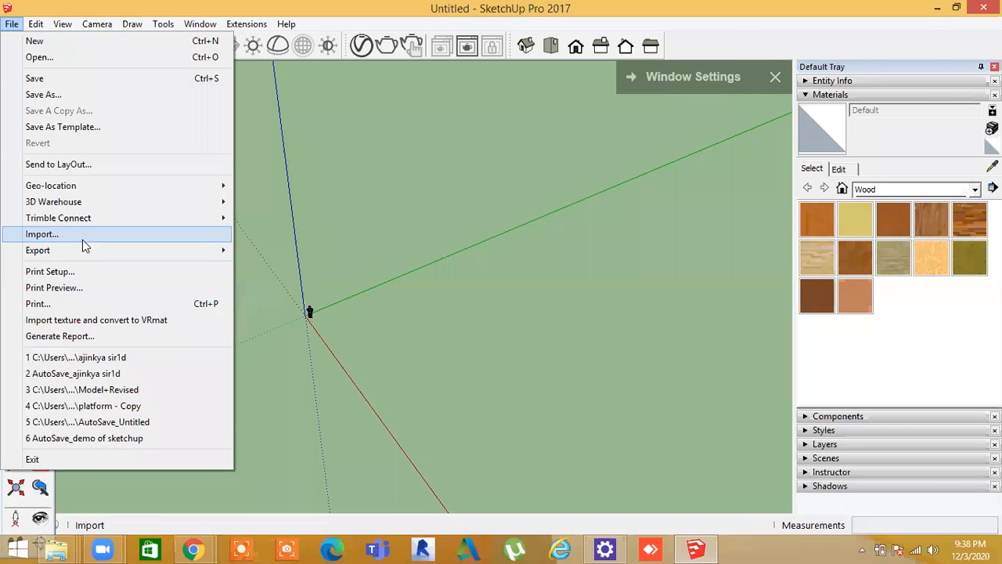
click(82, 235)
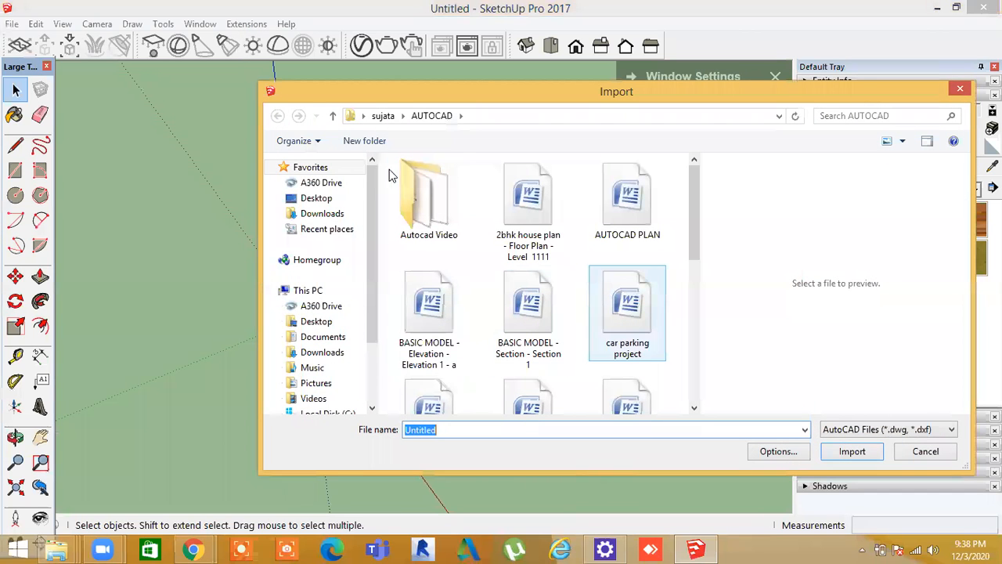
click(321, 202)
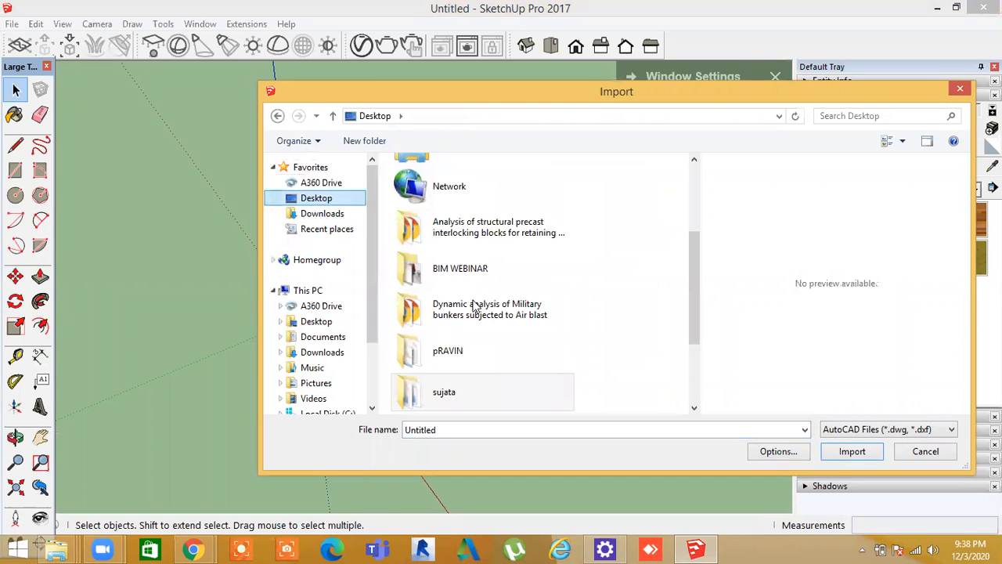
double_click(480, 391)
double_click(436, 201)
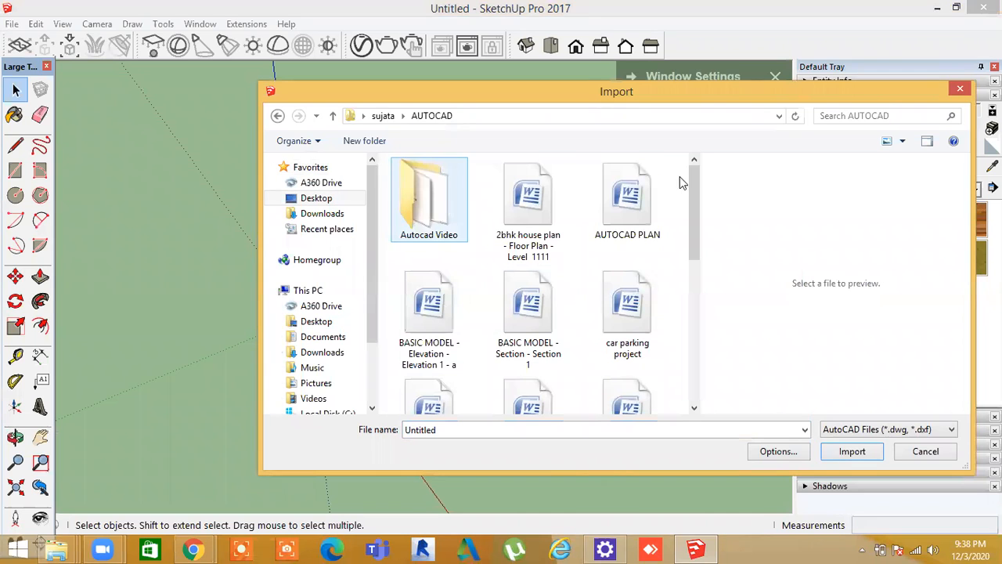
Check the Autocad Video subfolder, return to the AUTOCAD folder and set the import file type to AutoCAD Files (*.dwg, *.dxf)
double_click(434, 209)
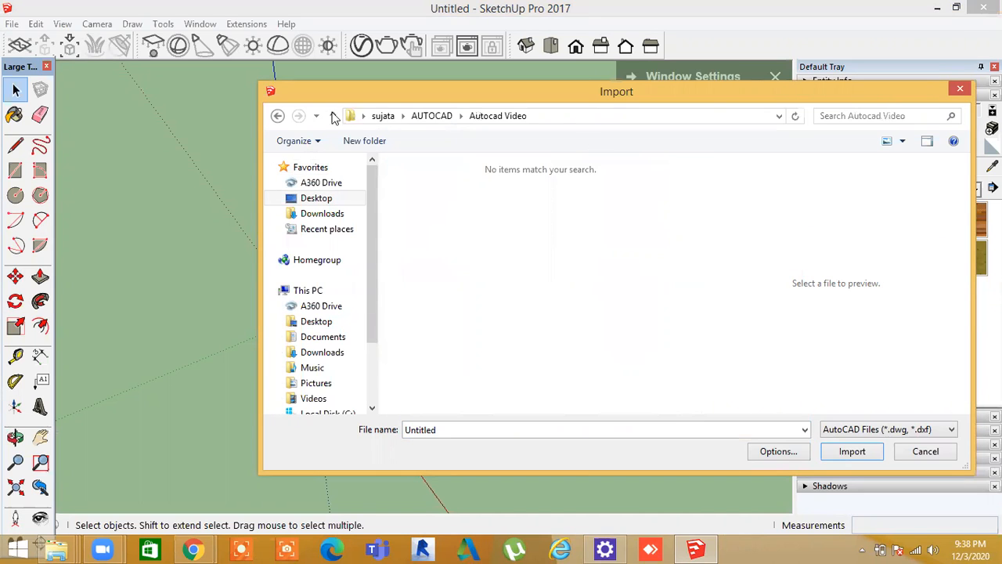
click(275, 118)
scroll(519, 340, down, 5)
scroll(519, 339, up, 5)
click(958, 432)
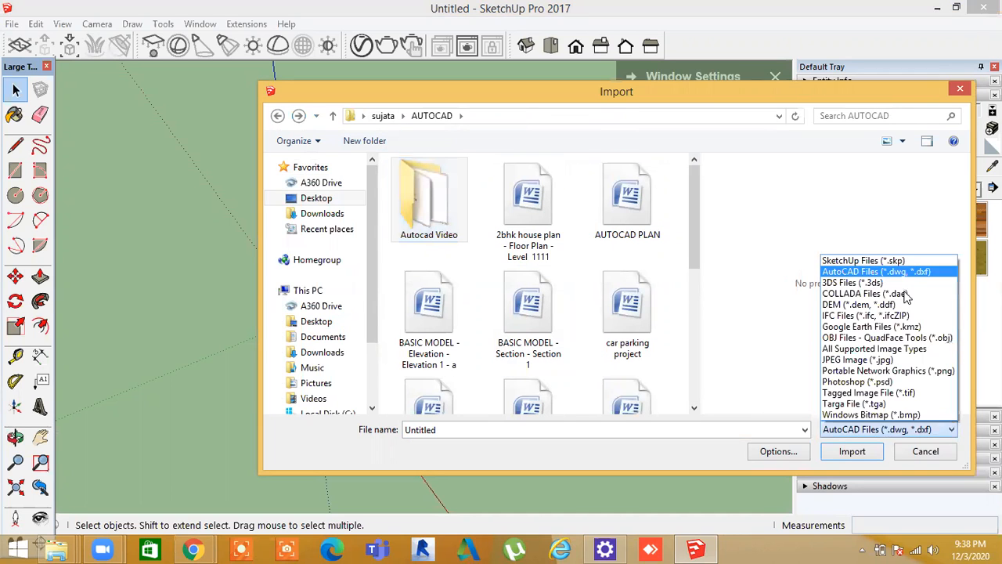
click(897, 274)
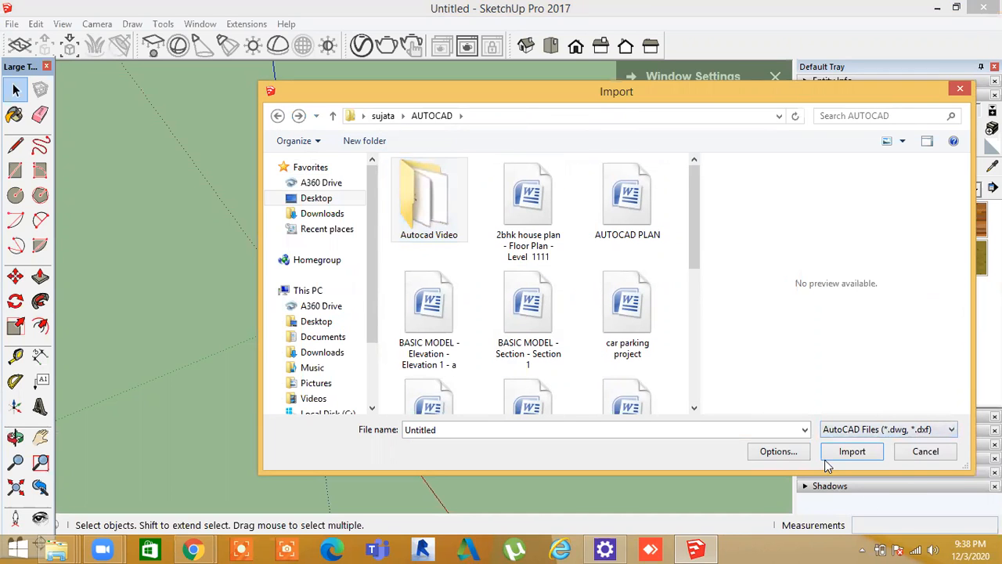
drag(696, 262, 699, 226)
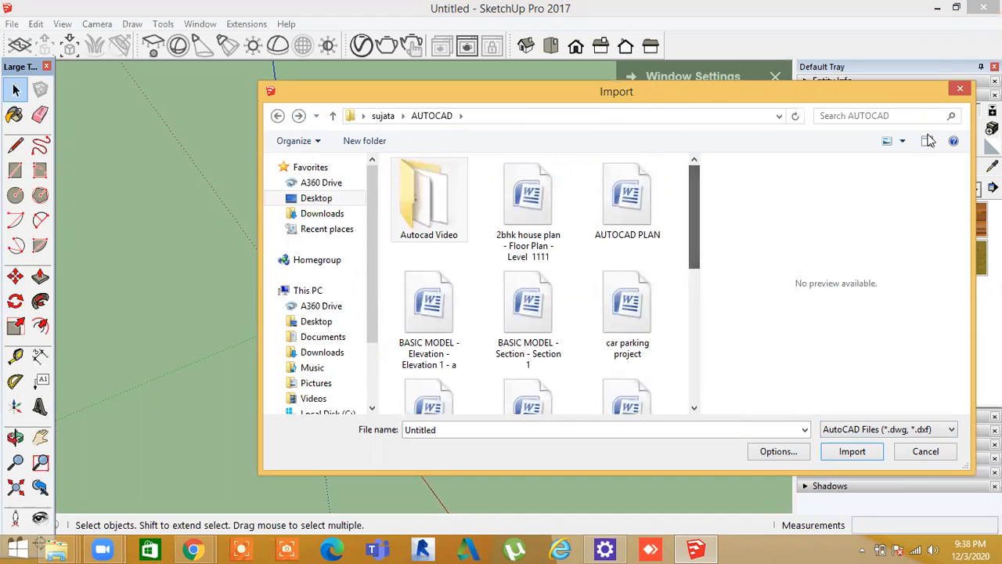
Hide the file preview pane and import the drawing "2bhk house plan - Floor Plan - Level 1111", closing the import results
click(900, 140)
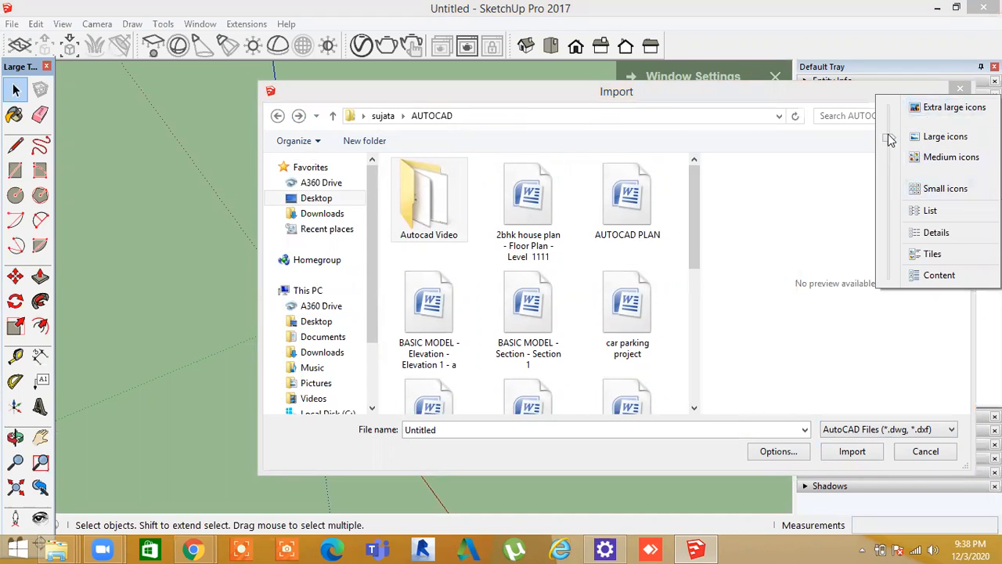
click(820, 204)
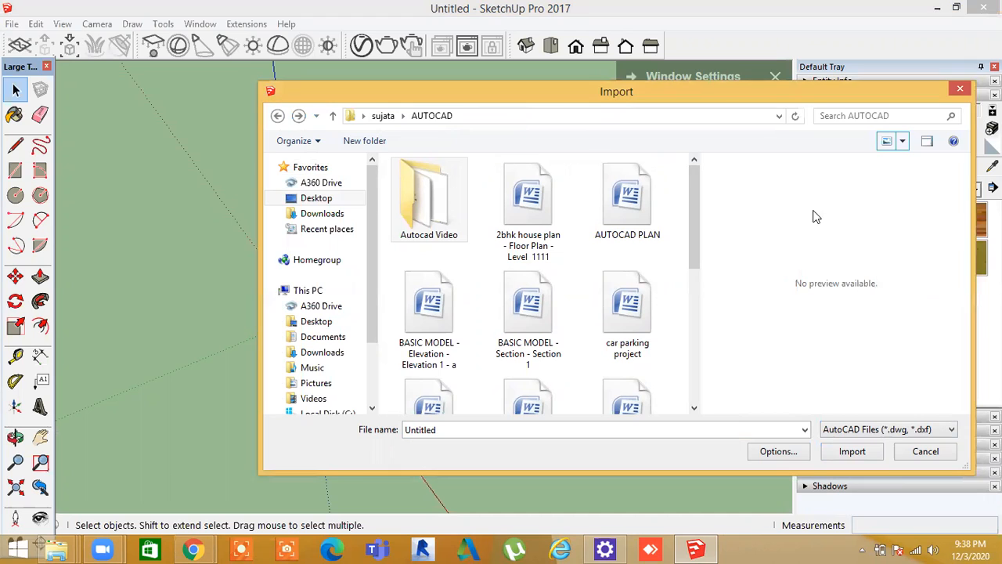
click(928, 145)
click(492, 212)
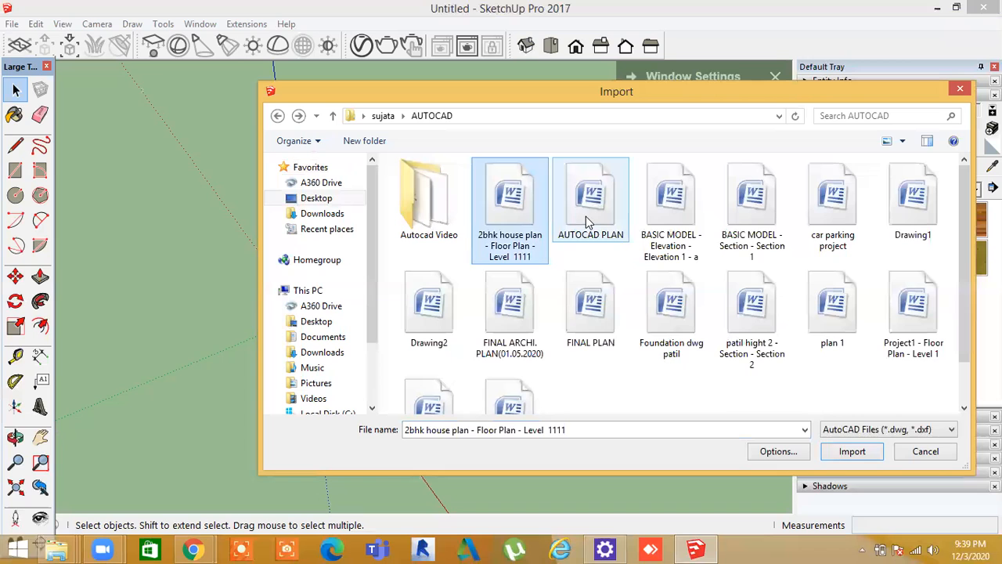
click(585, 217)
click(509, 210)
click(847, 455)
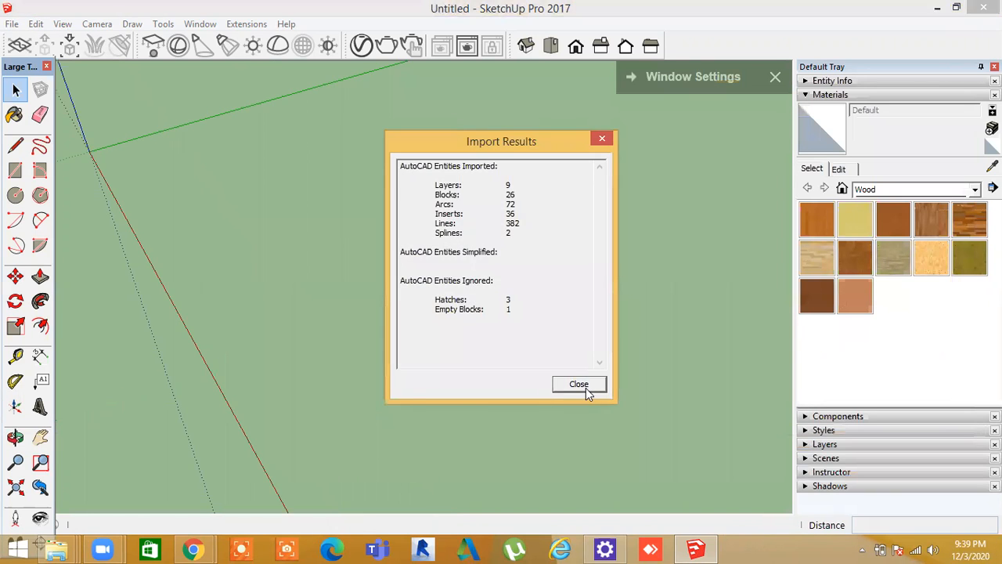
click(583, 387)
Examine the imported floor plan's rooms, walls and furniture from several angles and distances
scroll(653, 410, down, 3)
middle_drag(650, 411, 705, 423)
scroll(351, 253, up, 2)
scroll(350, 253, up, 2)
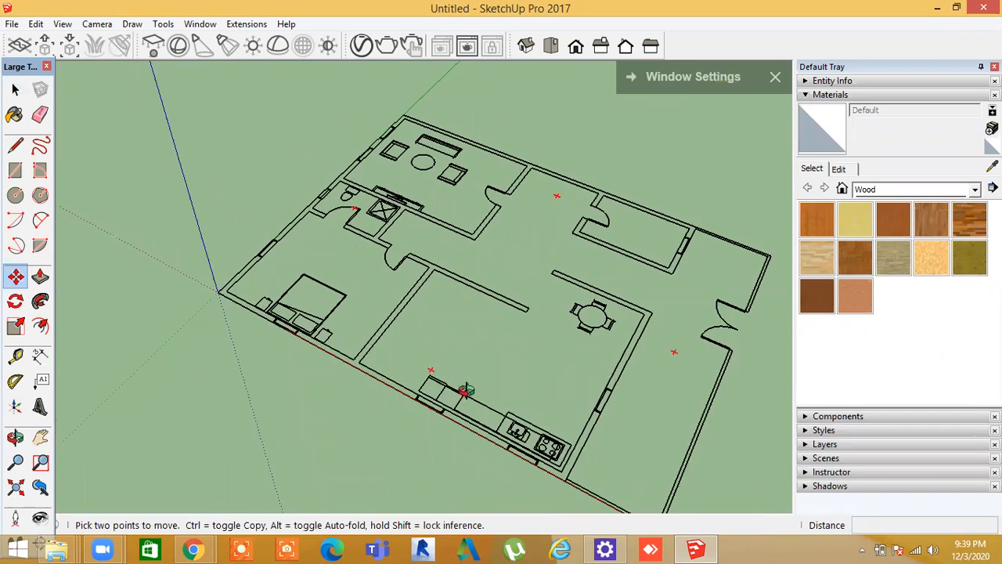
middle_drag(465, 390, 539, 398)
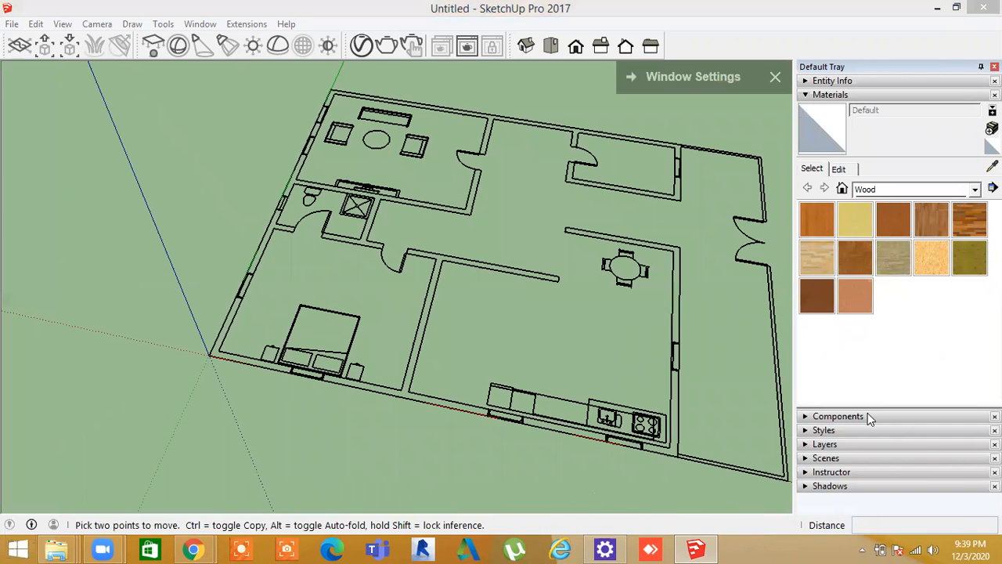
middle_drag(689, 444, 649, 443)
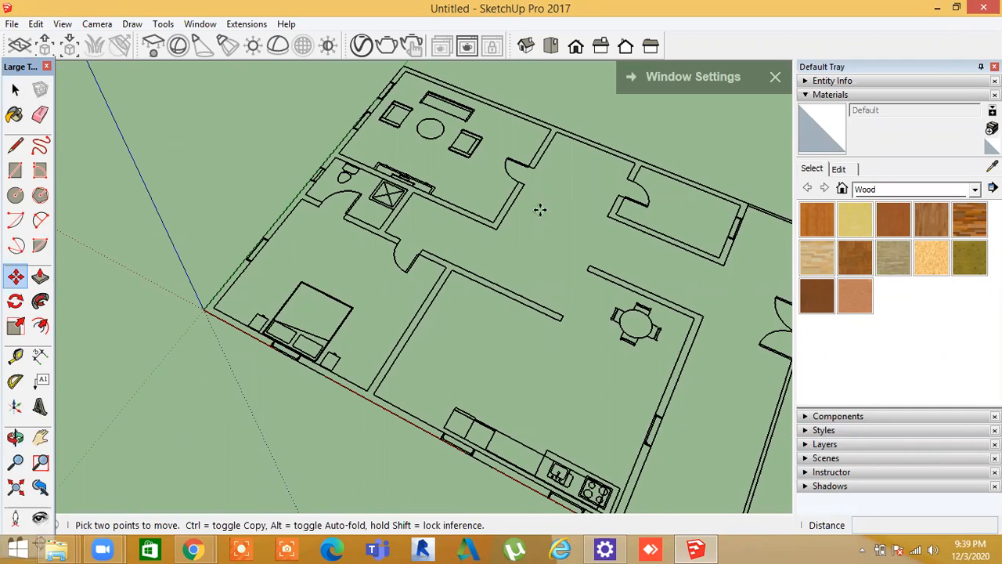
scroll(532, 320, down, 6)
middle_drag(490, 351, 376, 462)
scroll(553, 290, up, 1)
middle_drag(587, 339, 275, 427)
middle_drag(360, 432, 10, 97)
scroll(545, 168, up, 3)
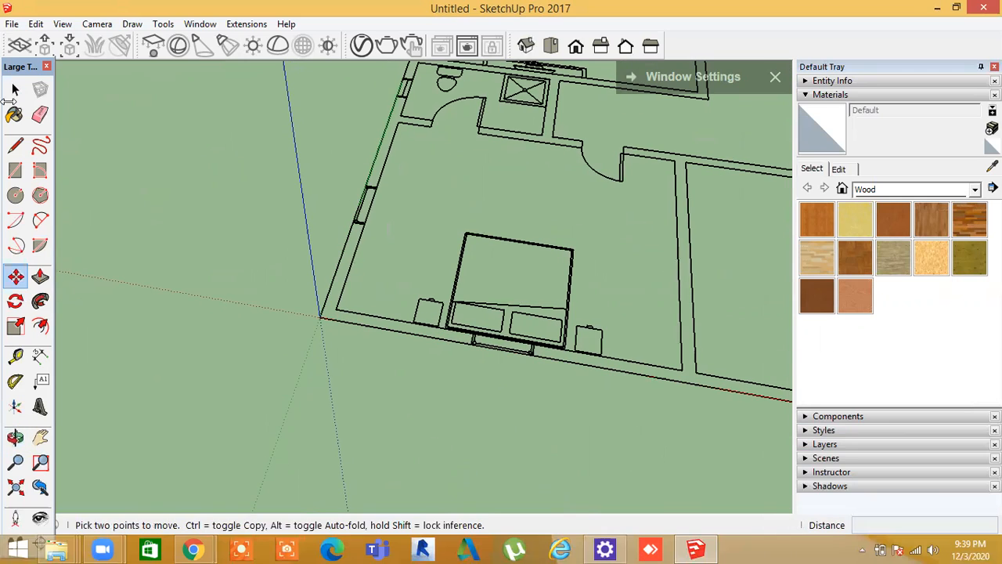
Draw a rectangle about 12600 by 199 m over the wall along the red axis, from the origin to the kitchen's outer corner
click(12, 172)
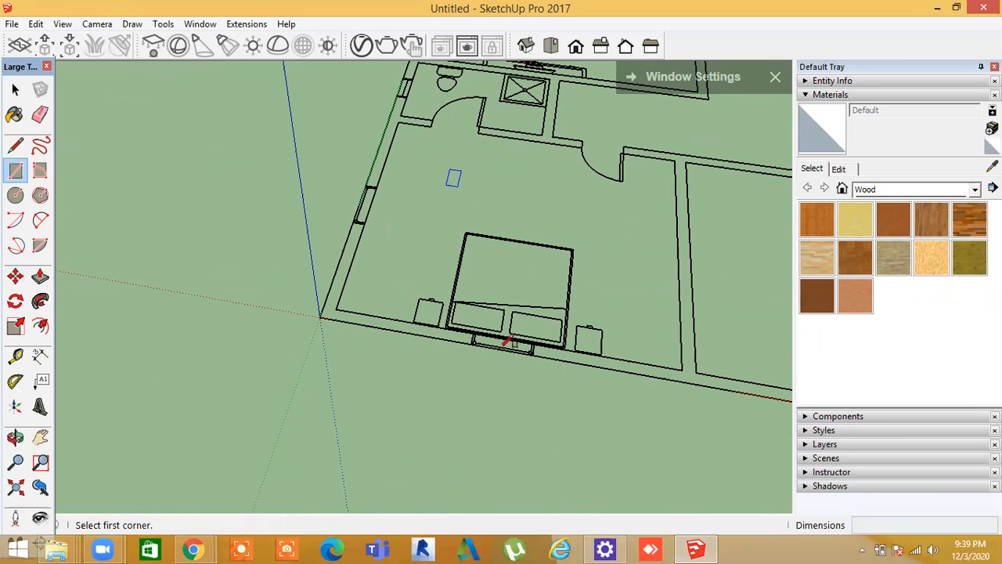
click(320, 316)
scroll(633, 394, down, 3)
middle_drag(631, 395, 120, 278)
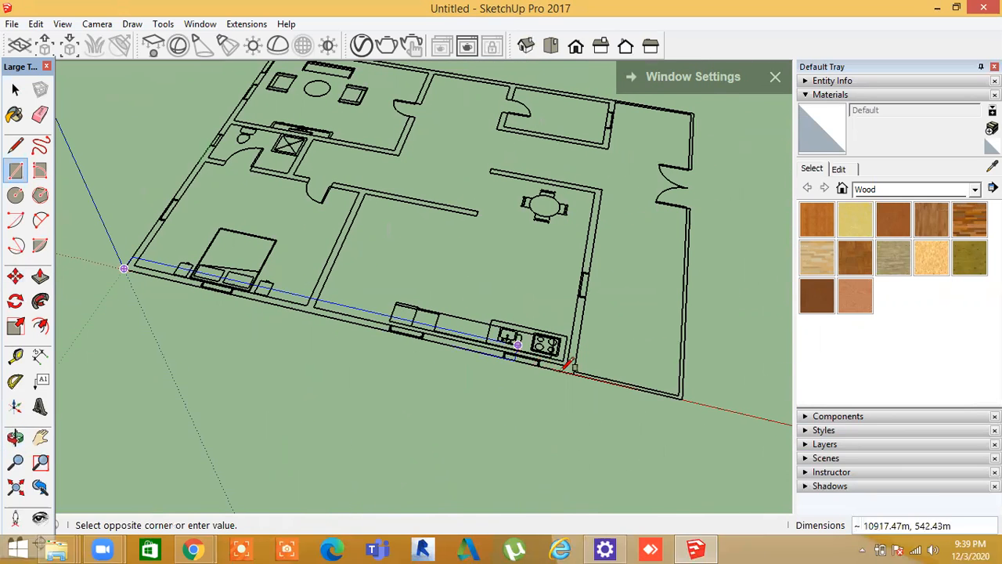
scroll(570, 367, up, 2)
scroll(580, 370, down, 2)
mouse_move(576, 374)
middle_down()
mouse_move(577, 396)
mouse_move(572, 389)
middle_up()
scroll(572, 384, up, 3)
scroll(579, 366, up, 2)
middle_drag(584, 351, 598, 339)
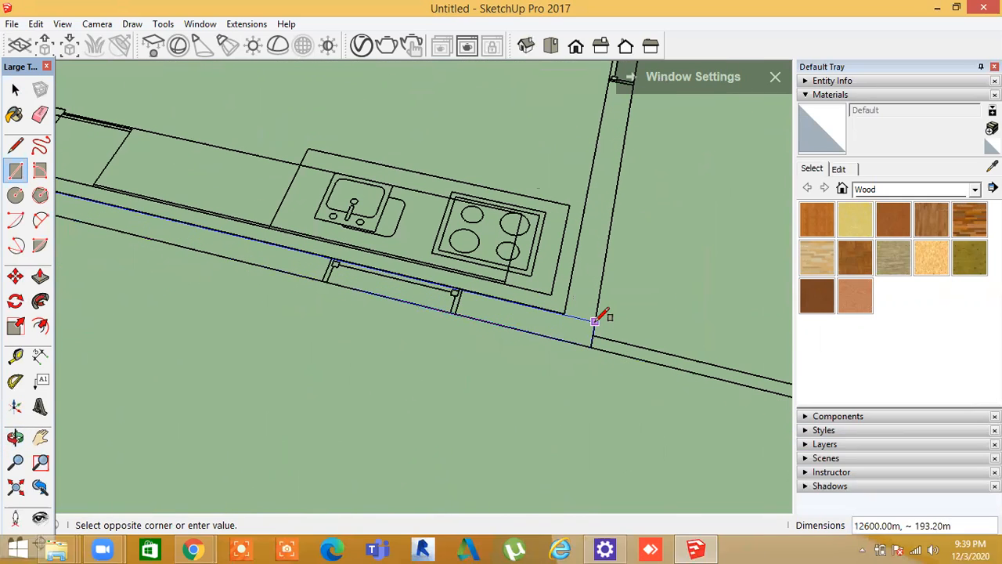
click(604, 324)
scroll(472, 454, down, 5)
middle_drag(490, 482, 747, 463)
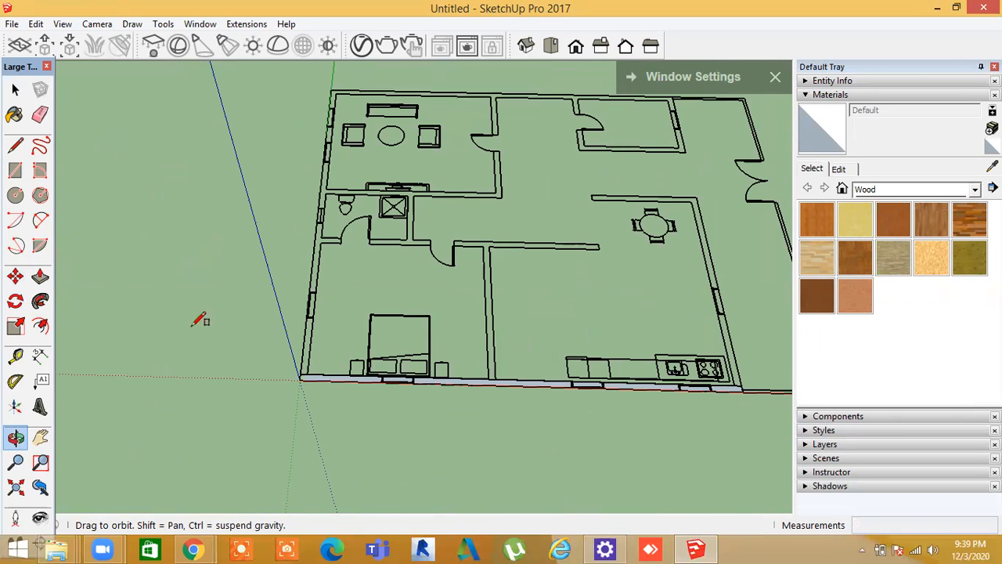
scroll(276, 385, up, 1)
middle_drag(278, 403, 316, 434)
click(328, 386)
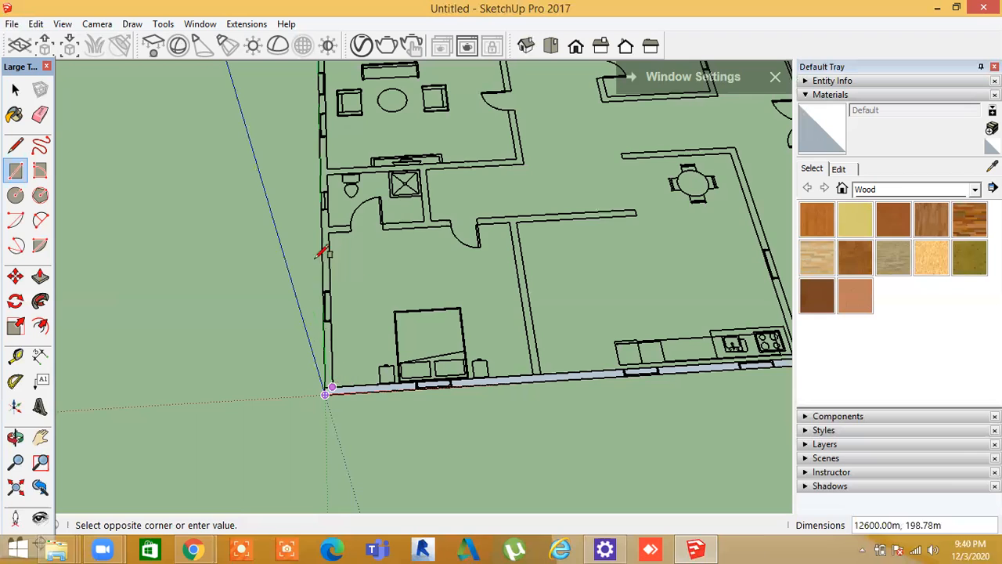
scroll(340, 166, down, 3)
middle_drag(335, 327, 328, 280)
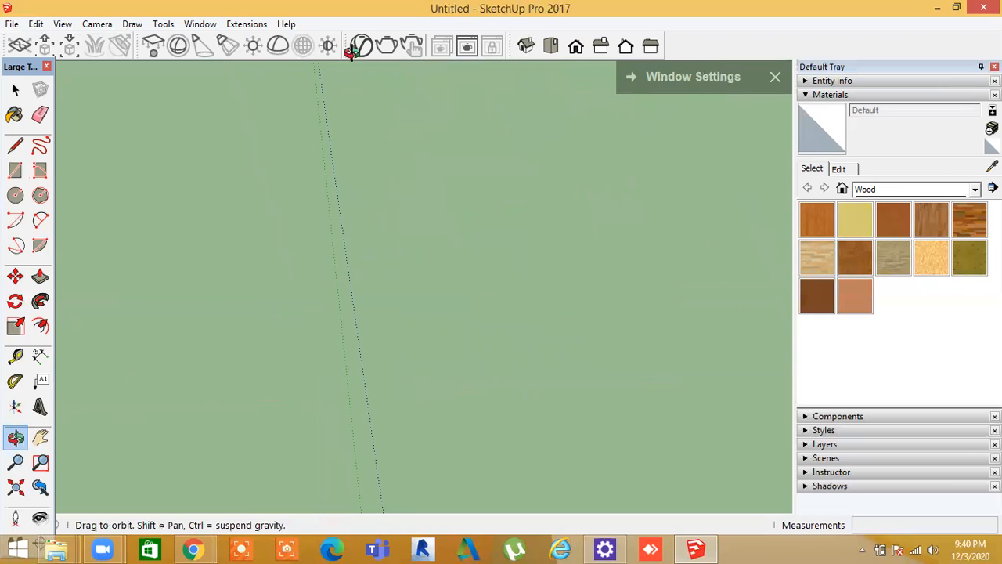
middle_drag(351, 50, 360, 8)
scroll(346, 223, down, 8)
key(space)
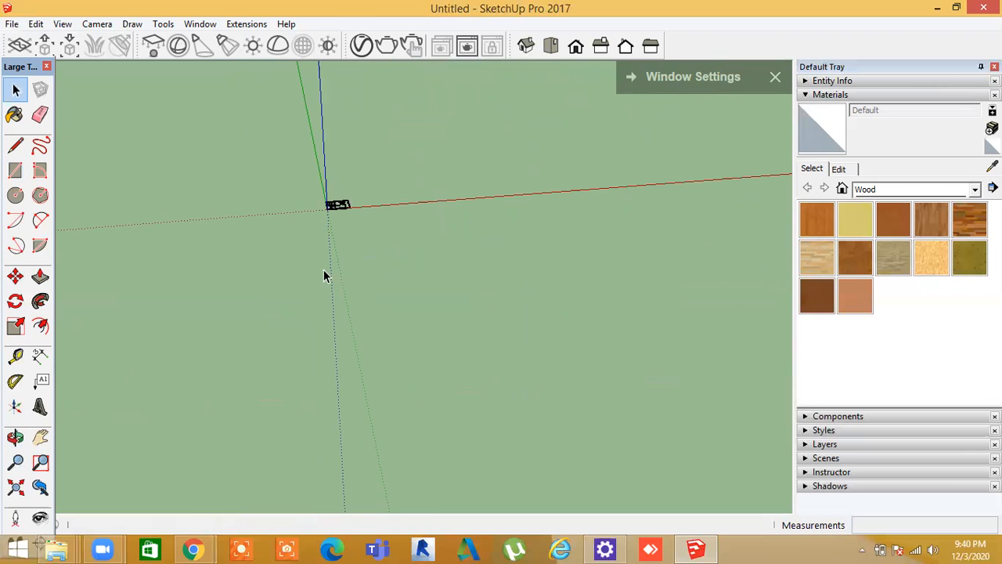
Switch to the standard Top view and frame the whole floor plan
middle_drag(302, 314, 372, 350)
middle_drag(589, 379, 392, 302)
click(551, 45)
scroll(370, 325, up, 6)
middle_drag(382, 357, 391, 372)
right_click(391, 372)
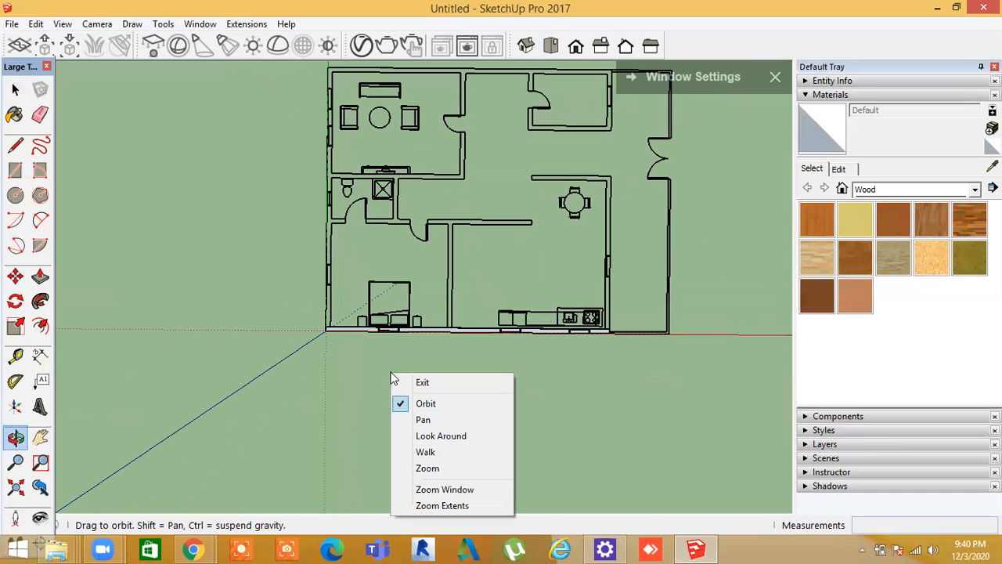
click(358, 322)
click(551, 46)
shift+middle_drag(426, 407, 527, 405)
scroll(467, 333, up, 1)
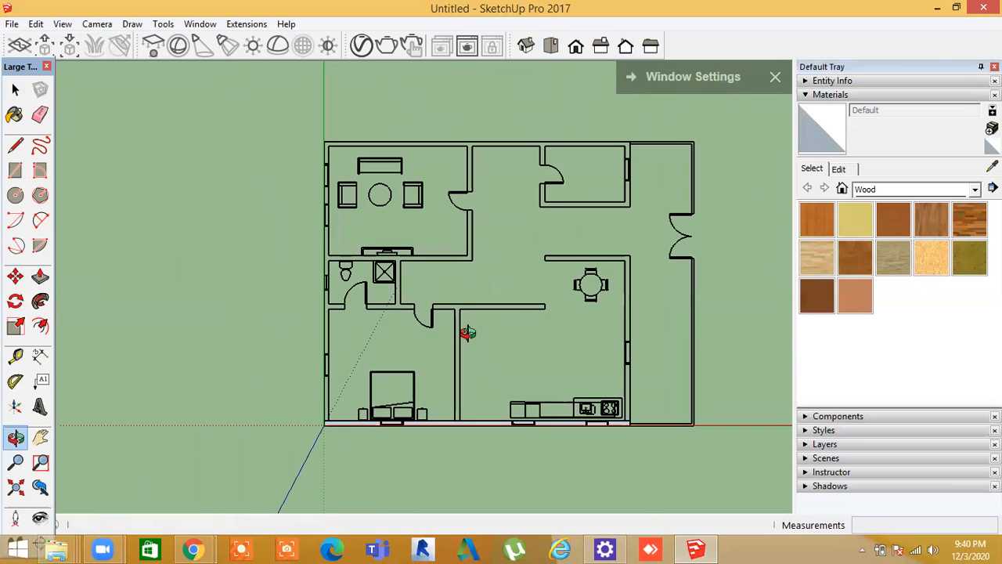
scroll(467, 333, up, 1)
shift+middle_drag(465, 335, 474, 342)
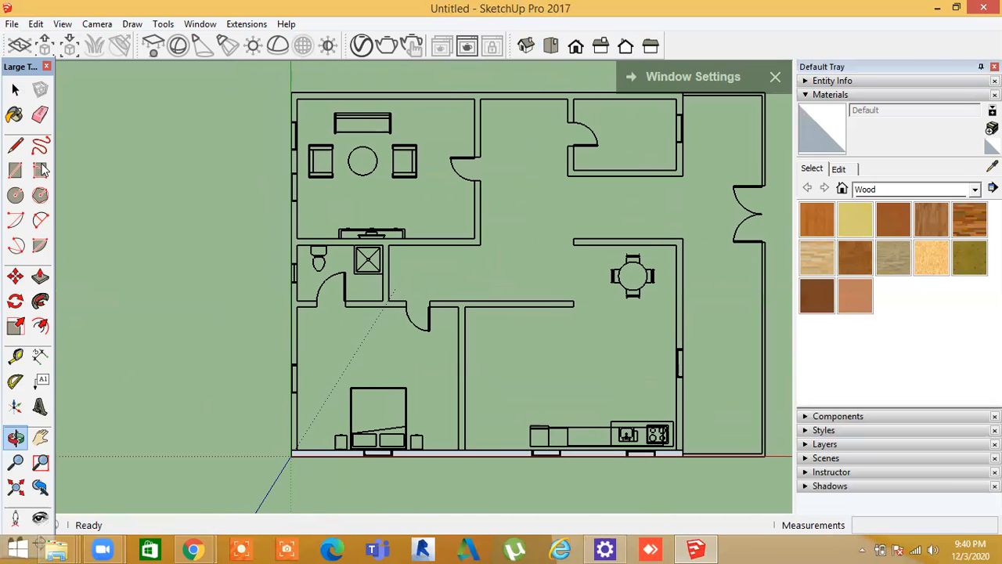
Draw rectangles over the plan's left exterior wall and the 12200 by 200 m stretch of its upper exterior wall
click(15, 170)
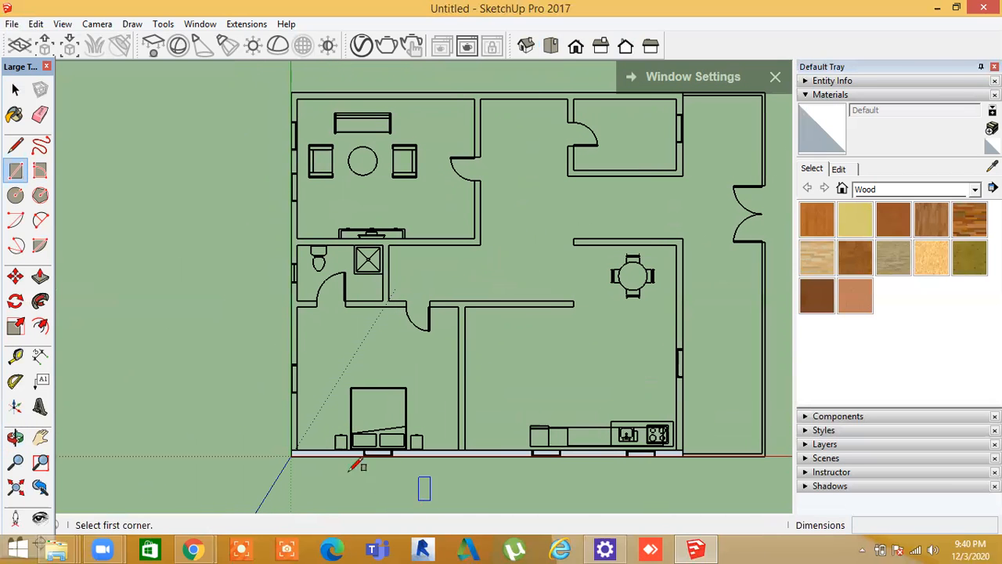
click(304, 445)
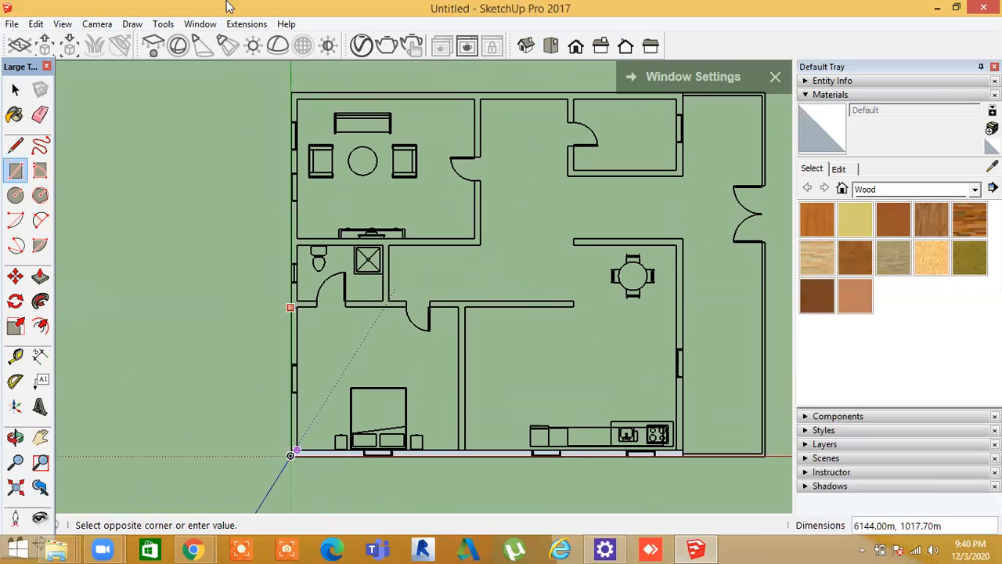
click(291, 92)
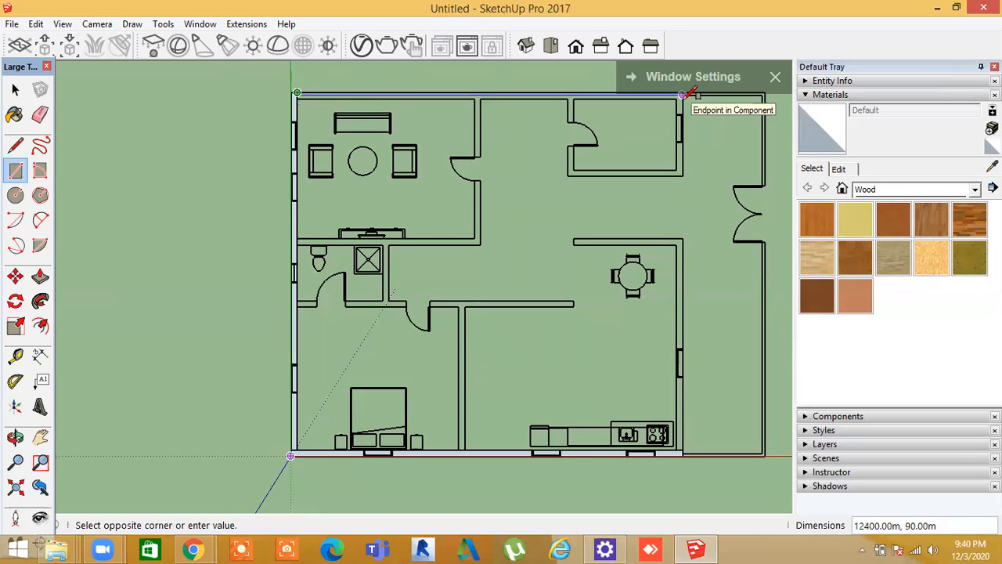
scroll(683, 92, up, 3)
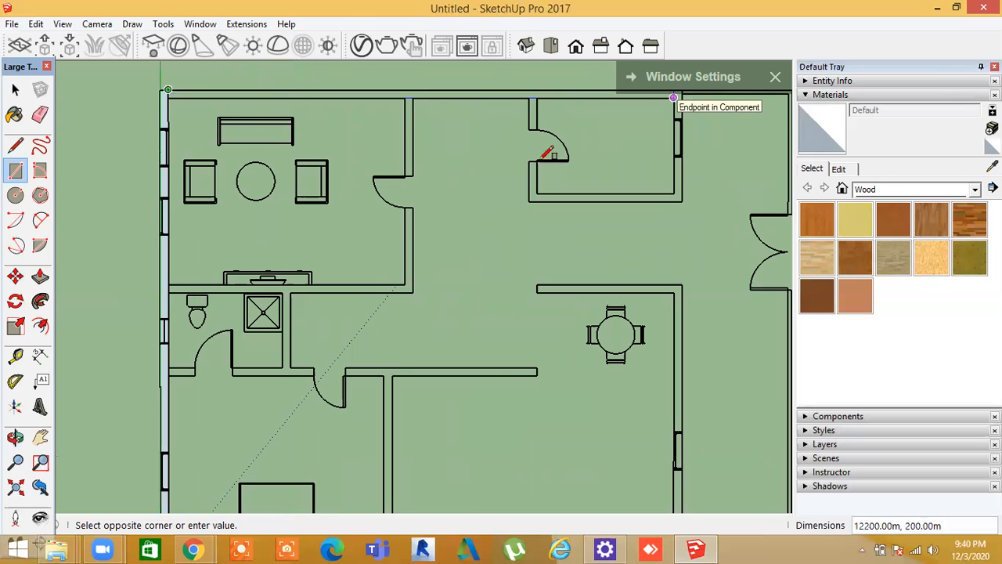
click(674, 97)
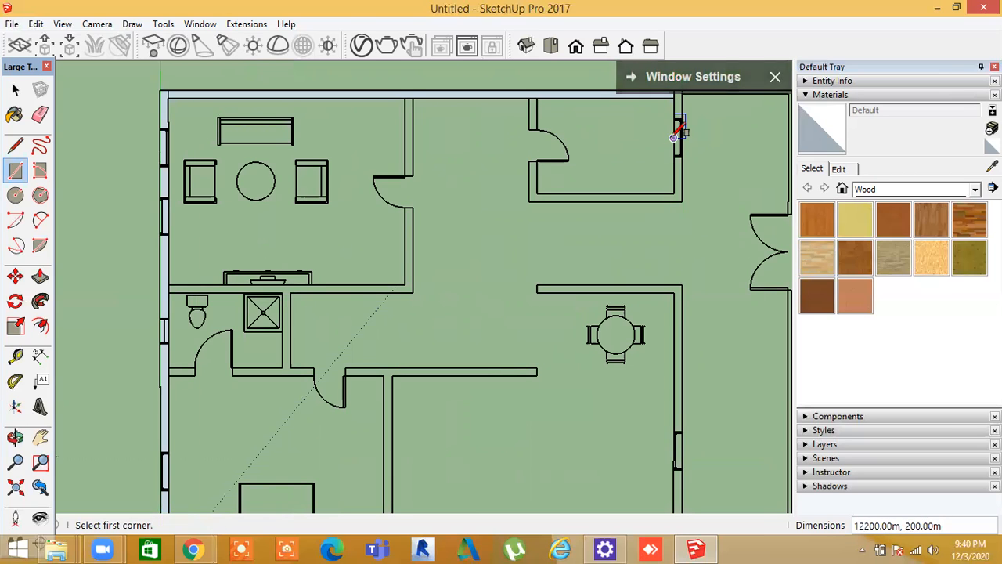
Draw a 2700 by 200 m rectangle over the right wall of the small upper-right room
shift+middle_drag(678, 130, 638, 180)
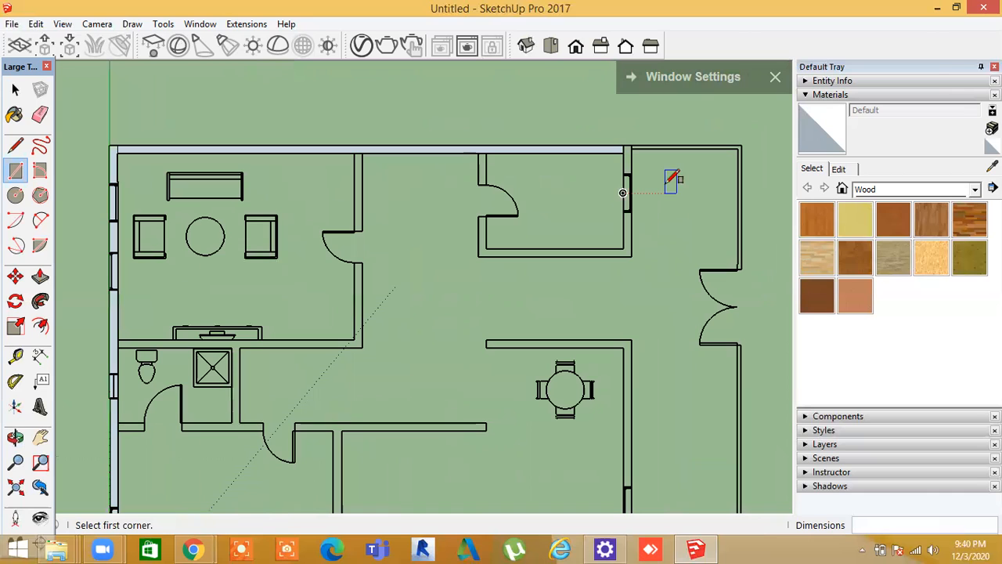
click(623, 144)
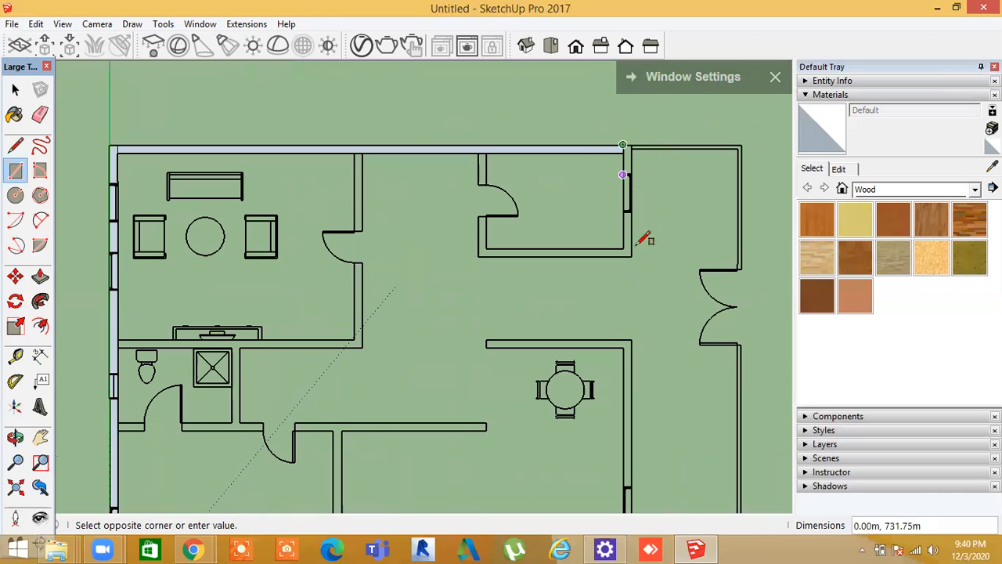
click(631, 256)
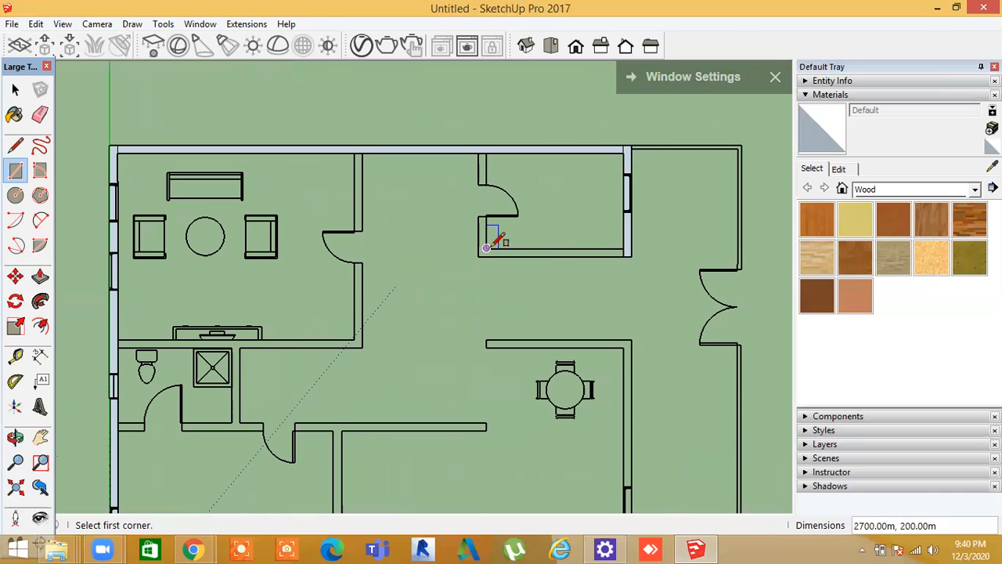
Draw a 3500 by 200 m rectangle over the lower wall of the small upper-right room
click(624, 249)
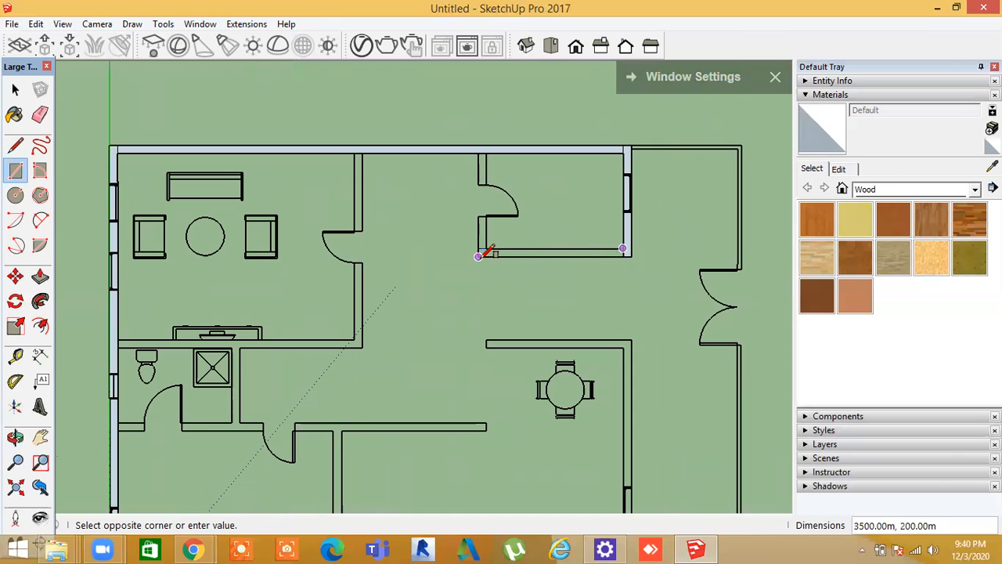
click(479, 256)
click(486, 152)
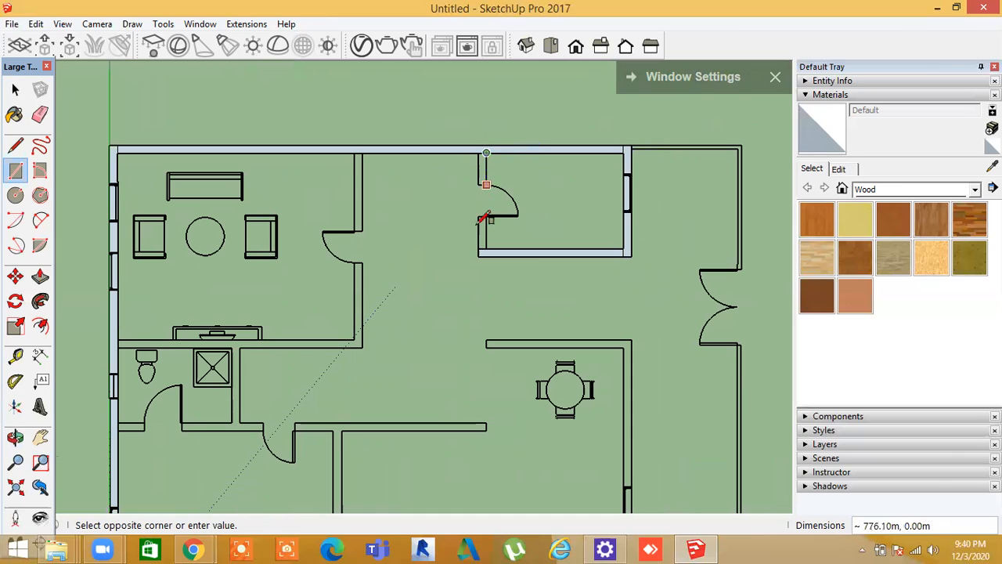
click(623, 249)
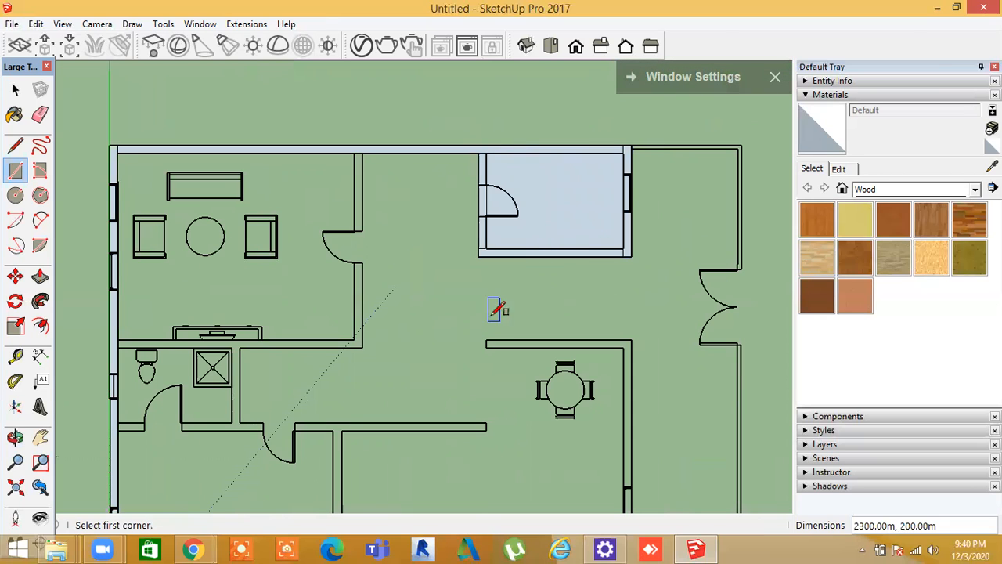
key(ctrl+z)
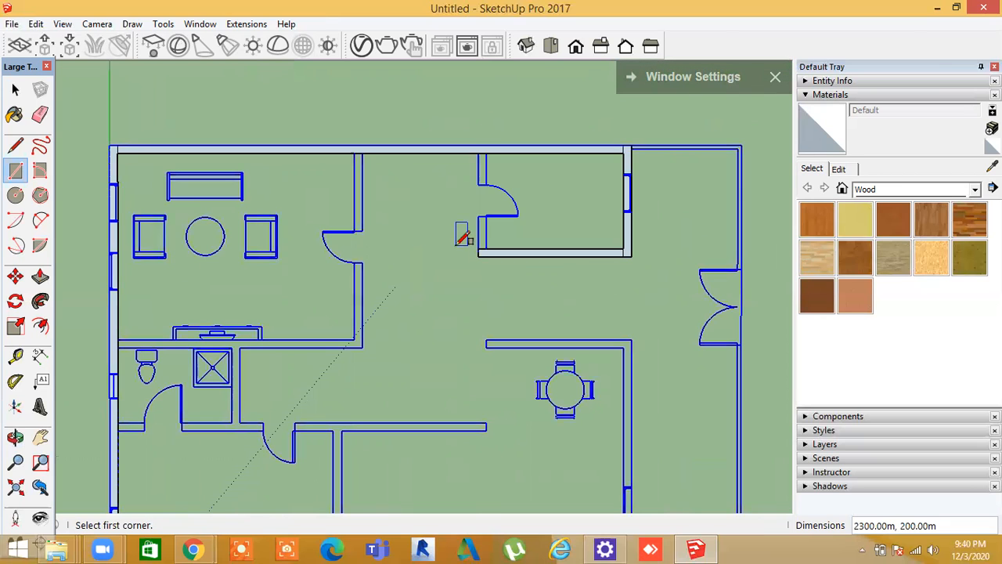
Draw wall rectangles over the small upper-right room's left wall and the living room's right and lower walls
click(487, 151)
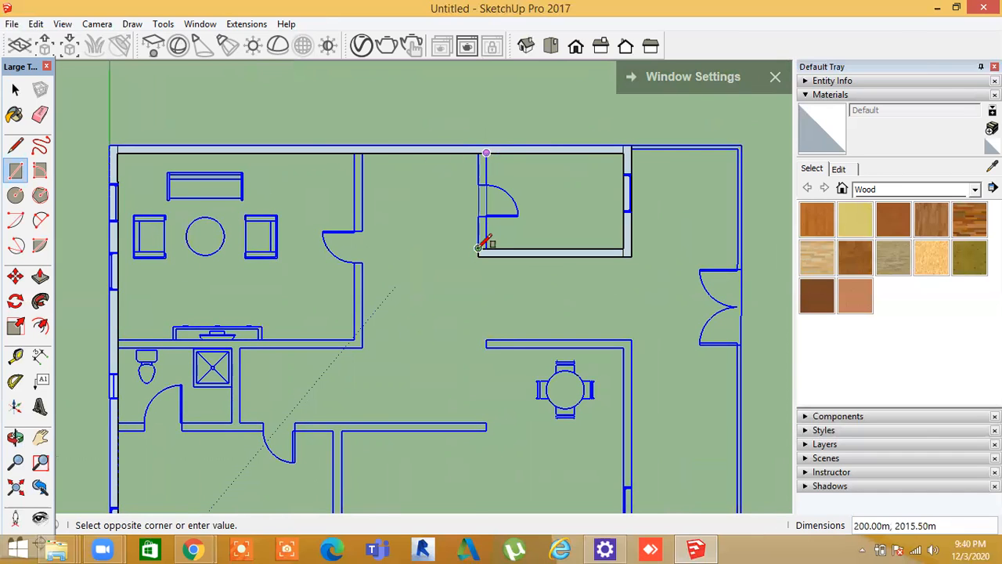
click(478, 248)
click(354, 153)
click(361, 347)
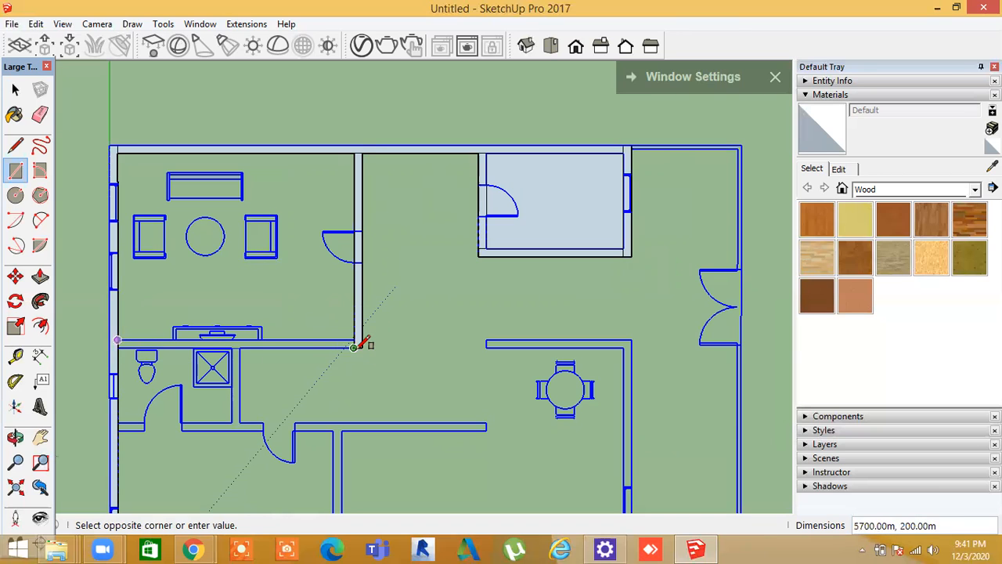
click(410, 384)
Draw rectangles over the long wall above the bedroom and the 4600 by 200 m partition between bedroom and kitchen
shift+middle_drag(410, 362, 206, 197)
click(140, 199)
click(508, 205)
click(354, 207)
click(362, 399)
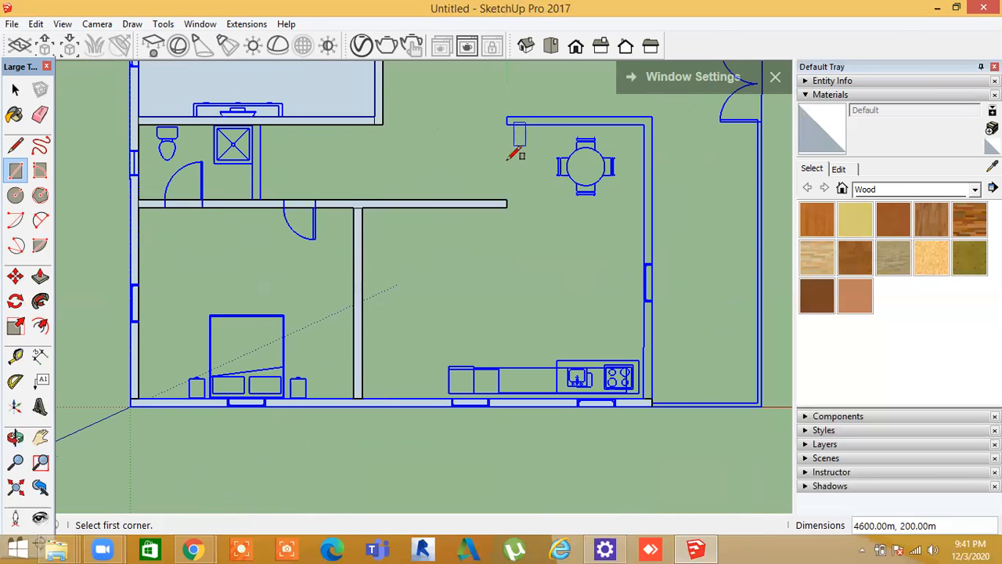
Draw rectangles over the wall above the dining table and the wall right of the dining area and kitchen, about 6801 by 200 m
shift+middle_drag(508, 170, 423, 192)
click(419, 191)
click(554, 194)
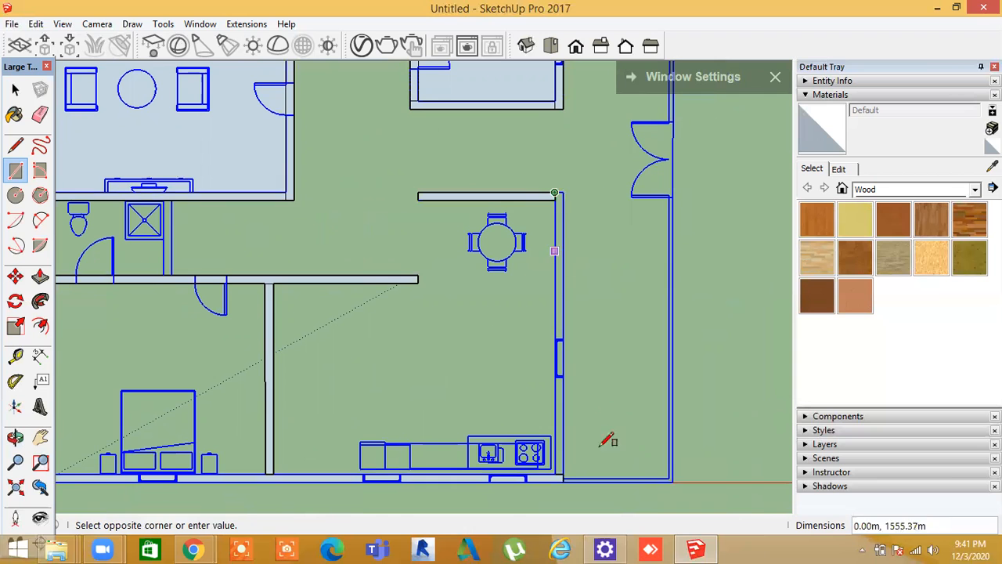
click(563, 472)
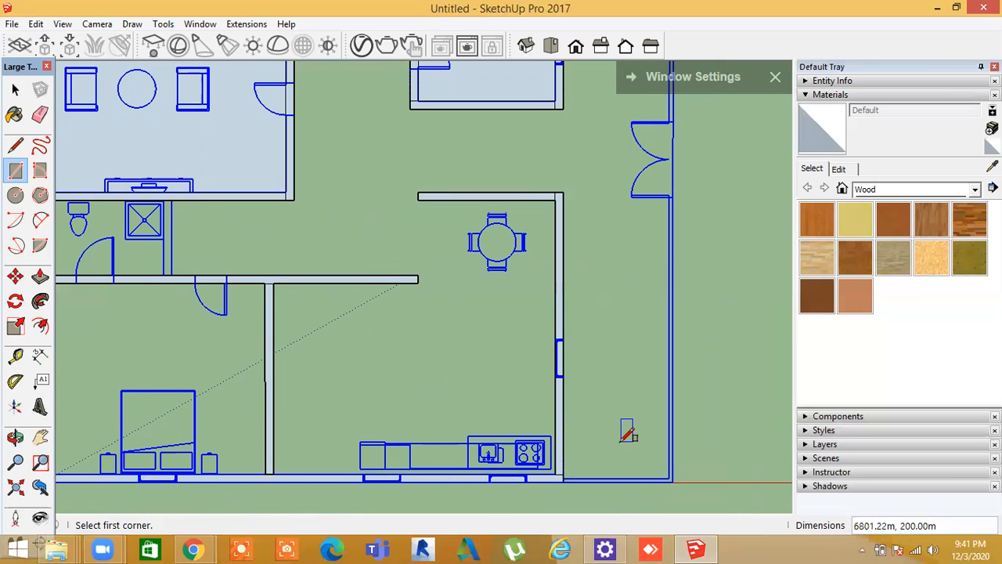
Draw a rectangle about 1790 by 202 m over the bathroom's right wall
shift+middle_drag(641, 435, 568, 549)
shift+middle_drag(529, 517, 687, 418)
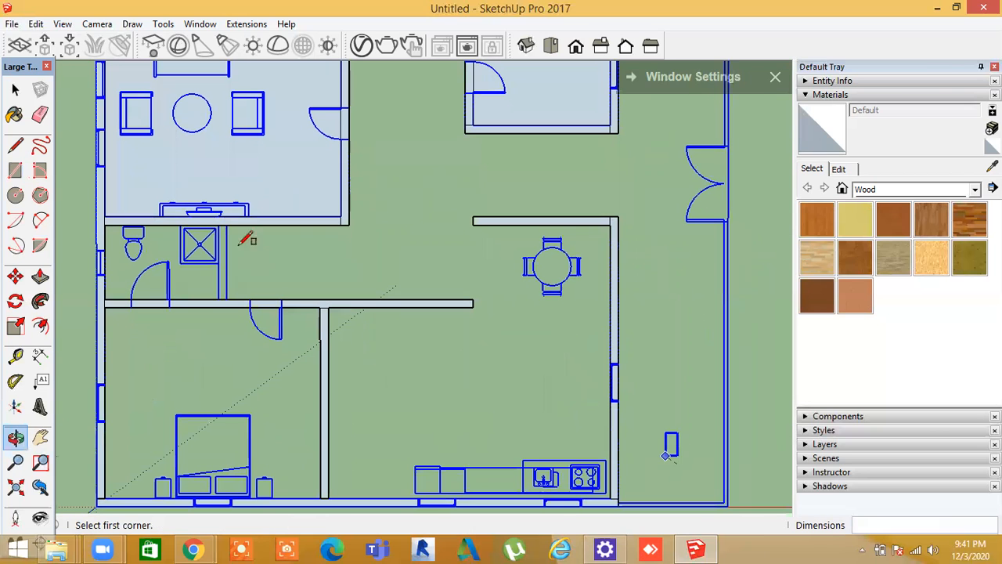
click(217, 227)
click(227, 299)
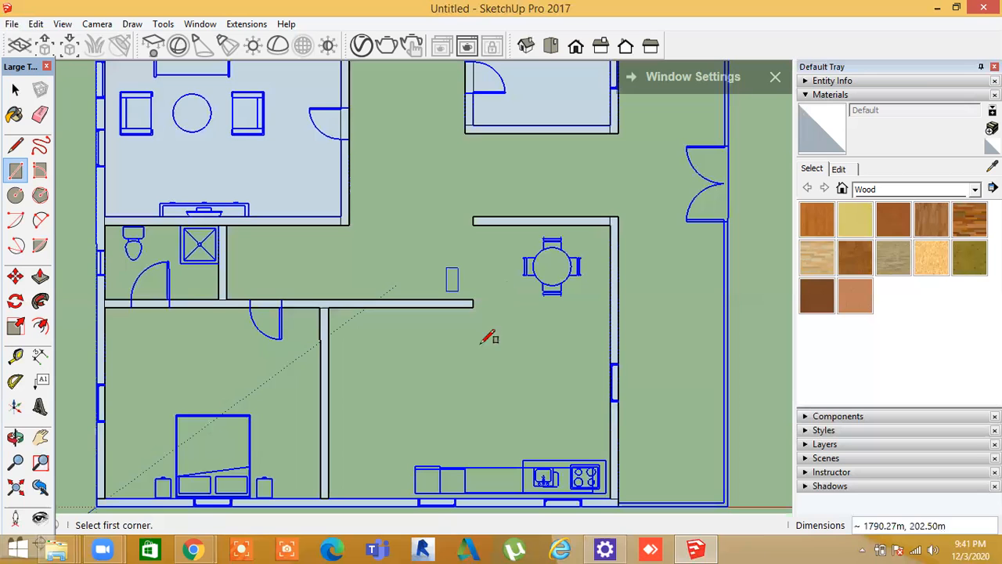
Return to the Select tool and clear the selection of the imported floor plan
shift+middle_drag(487, 372, 525, 242)
middle_drag(603, 459, 572, 448)
click(551, 47)
scroll(600, 470, down, 3)
mouse_move(375, 165)
mouse_down()
mouse_move(326, 237)
mouse_move(409, 274)
mouse_up()
key(r)
key(space)
click(593, 169)
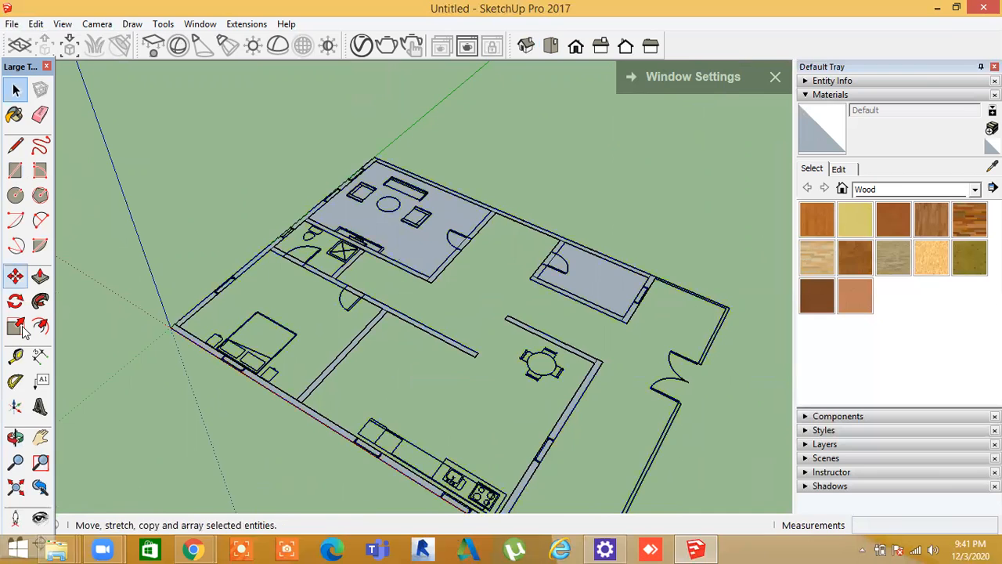
click(40, 276)
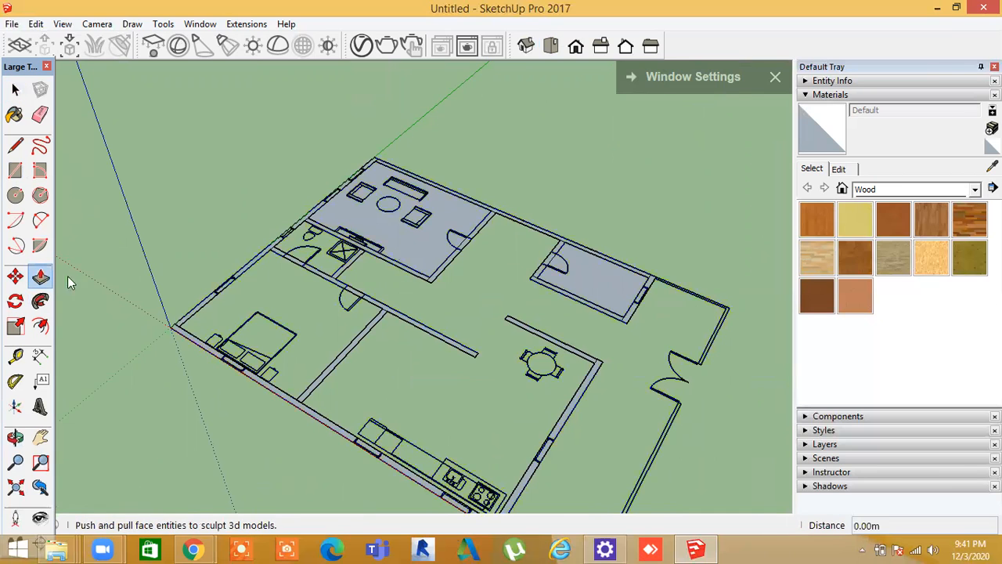
click(331, 377)
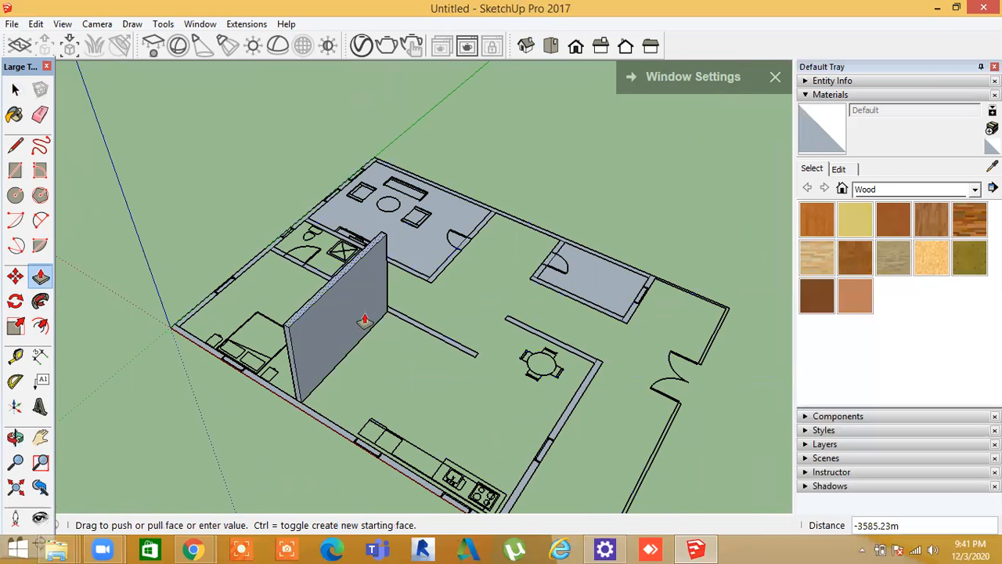
key(space)
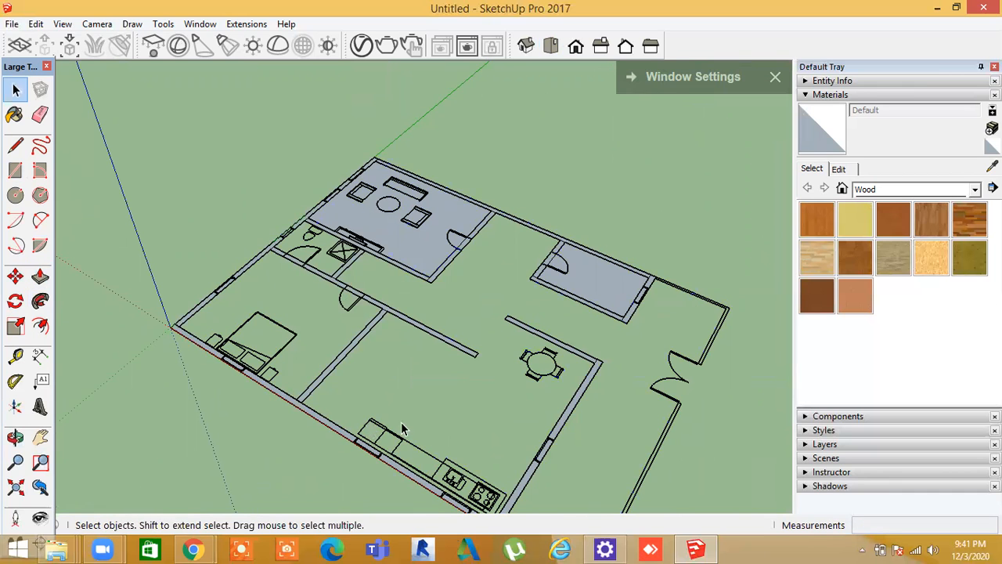
Try to erase the edge where the bedroom–kitchen partition meets the exterior wall behind the bed, and undo it
middle_drag(416, 396, 391, 368)
click(550, 46)
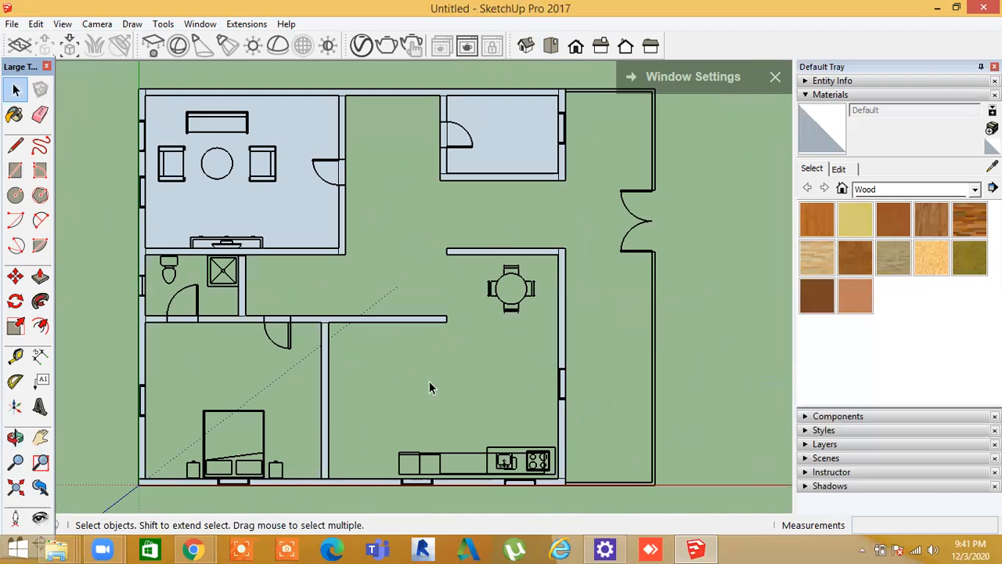
click(40, 115)
scroll(130, 336, up, 4)
middle_drag(149, 355, 156, 311)
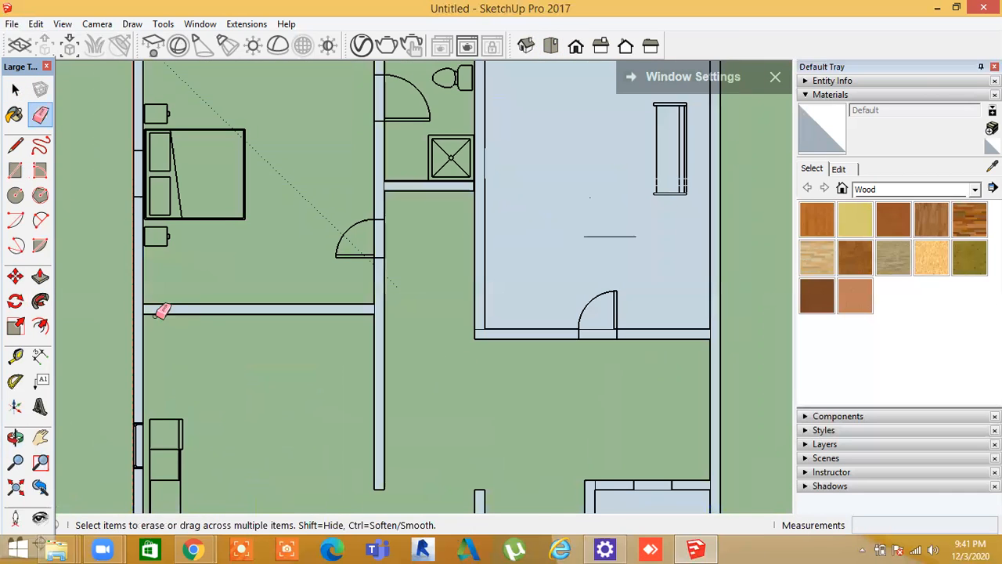
scroll(156, 313, up, 4)
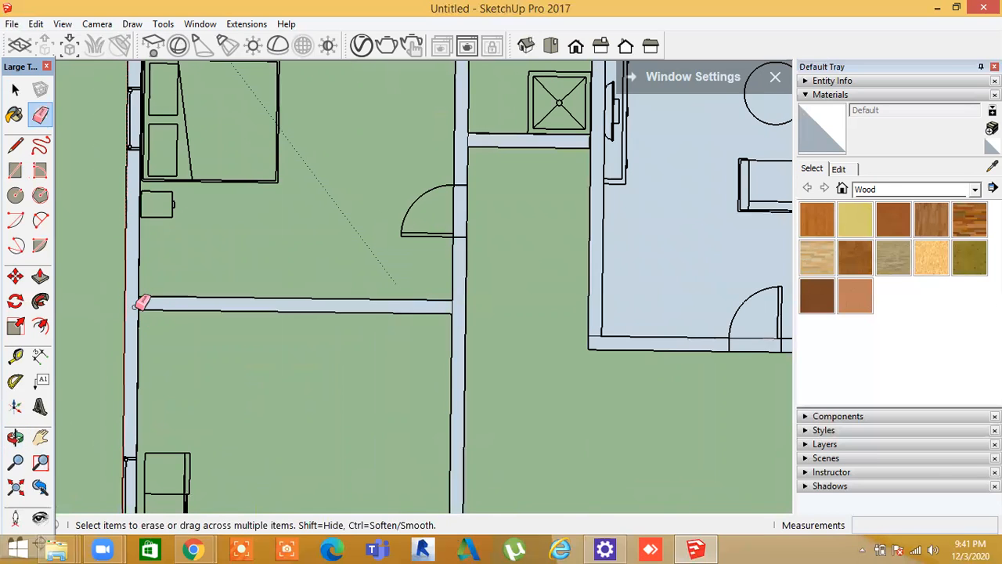
click(145, 301)
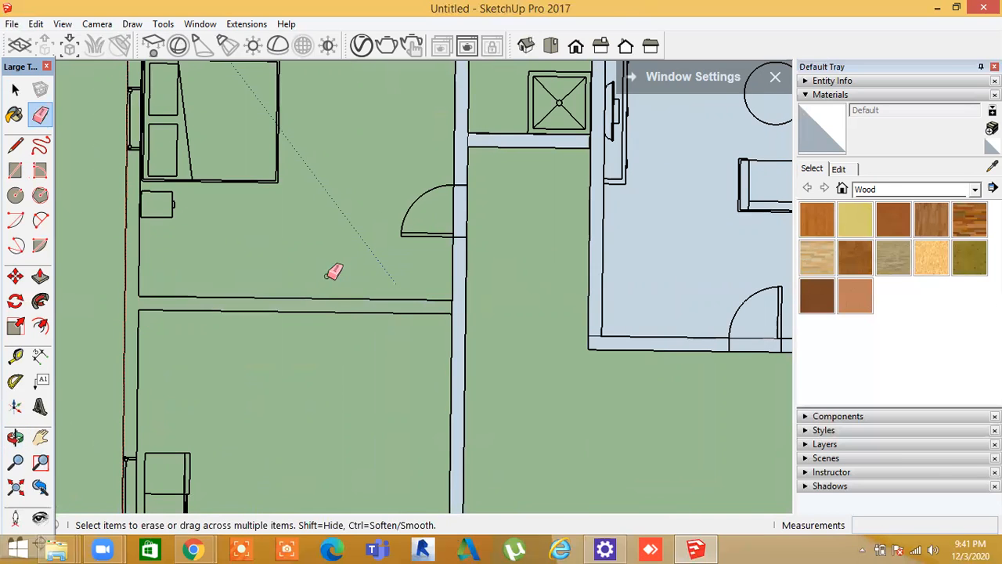
key(ctrl+z)
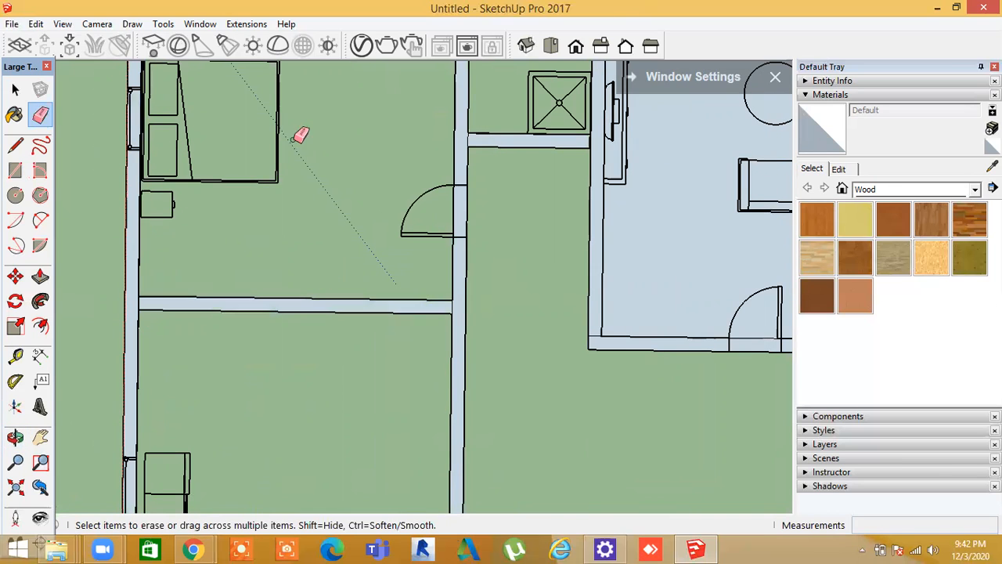
In Top view, try again to erase the joint edge at the partition's lower end and undo the erasure
click(552, 49)
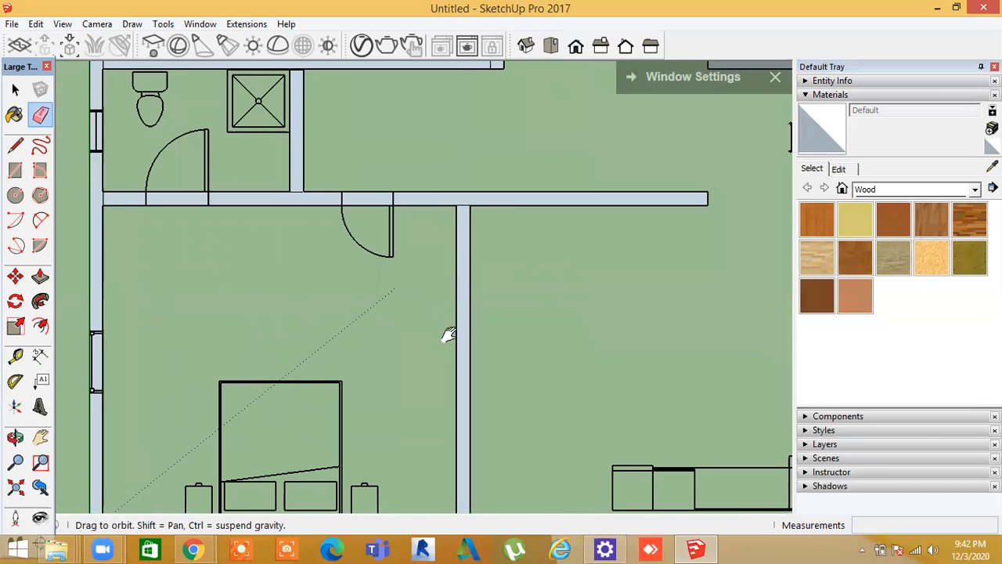
shift+middle_drag(445, 337, 475, 385)
scroll(492, 252, up, 3)
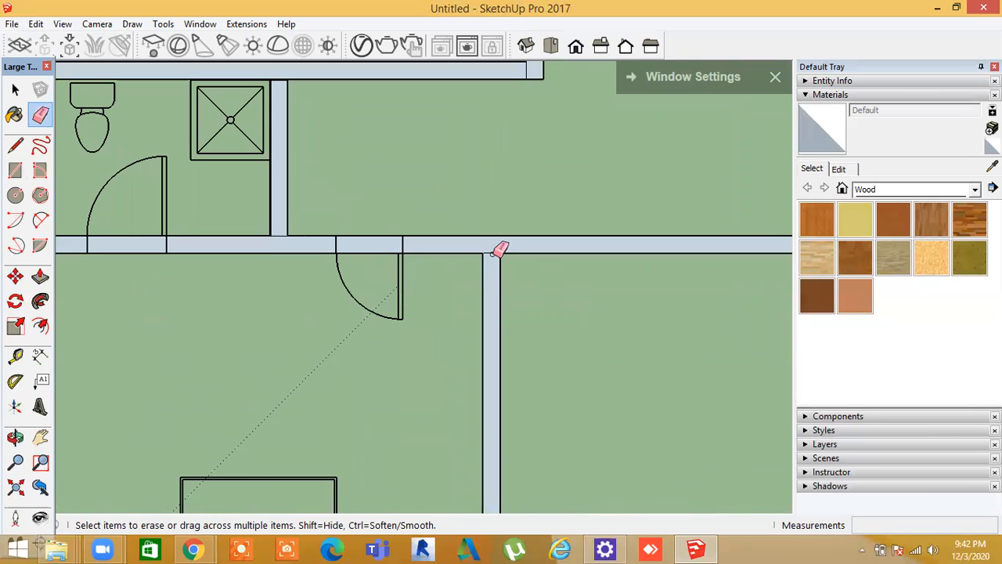
scroll(518, 286, down, 4)
shift+middle_drag(533, 264, 512, 161)
scroll(490, 403, up, 1)
mouse_move(496, 398)
shift+middle_down()
mouse_move(490, 383)
mouse_move(505, 340)
shift+middle_up()
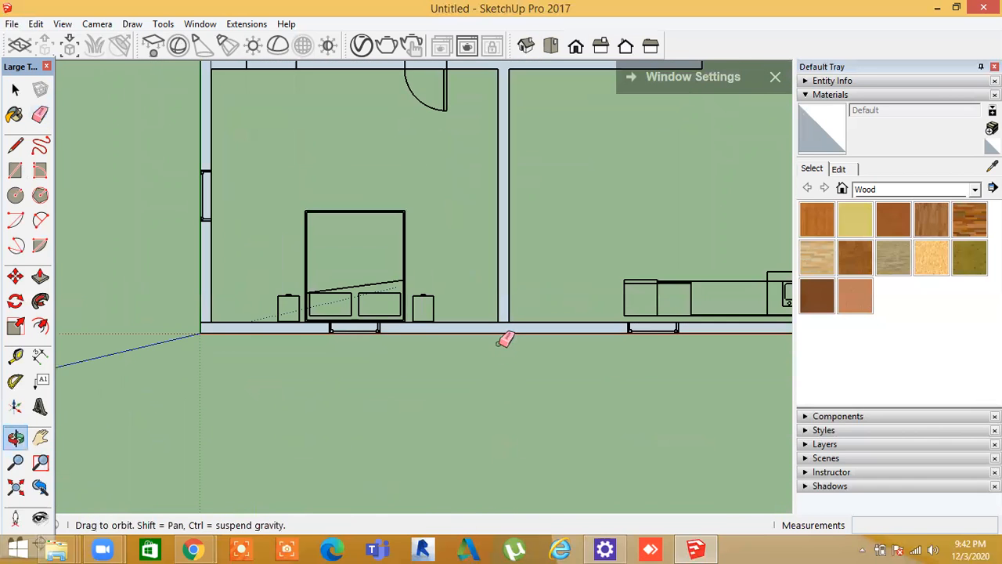
scroll(510, 321, up, 3)
scroll(509, 319, up, 2)
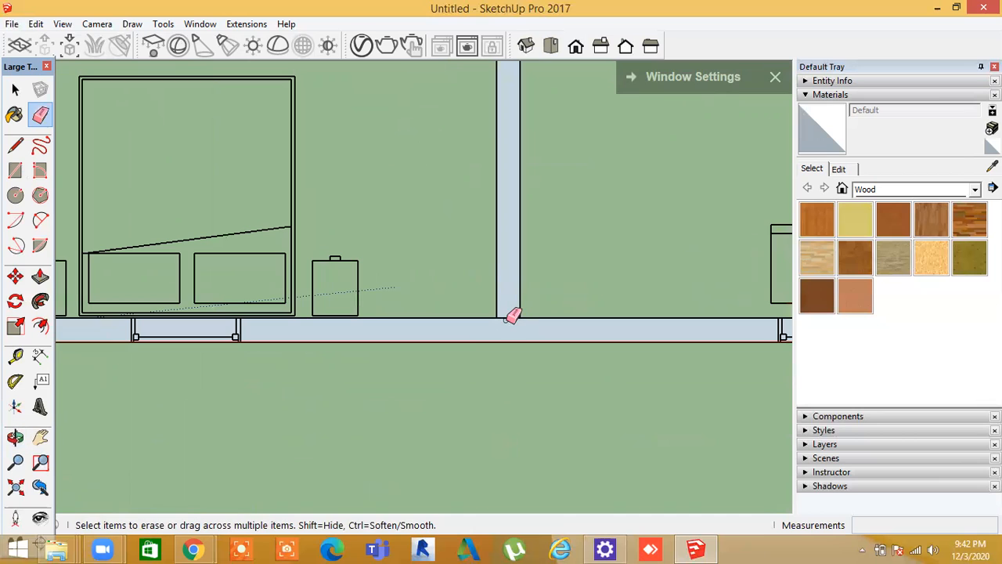
drag(505, 315, 502, 332)
key(ctrl+z)
Erase the edges separating the wall rectangles at the kitchen's lower-right corner and the dining area's upper-right corner
scroll(505, 388, down, 3)
shift+middle_drag(501, 392, 150, 383)
scroll(548, 383, up, 3)
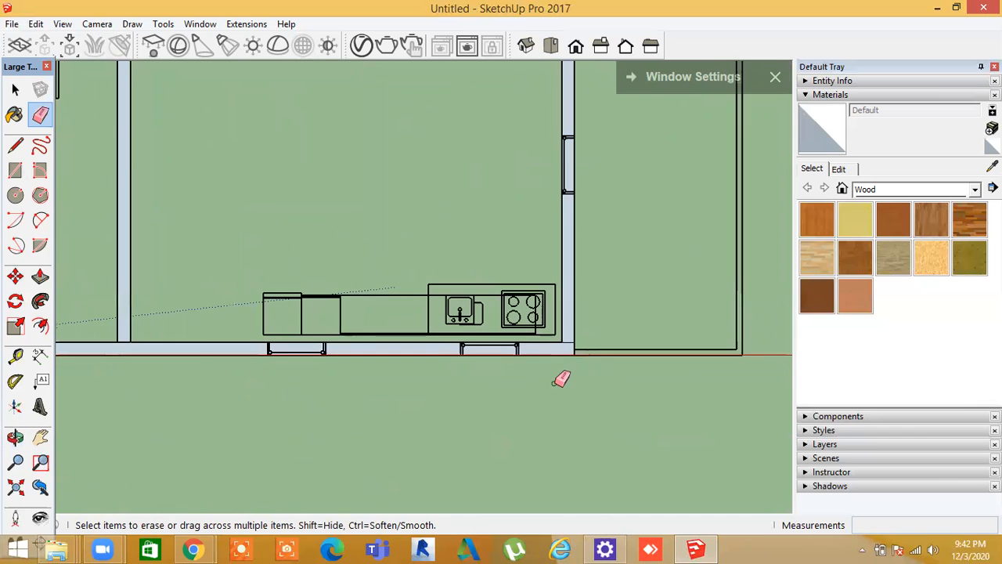
middle_click(548, 384)
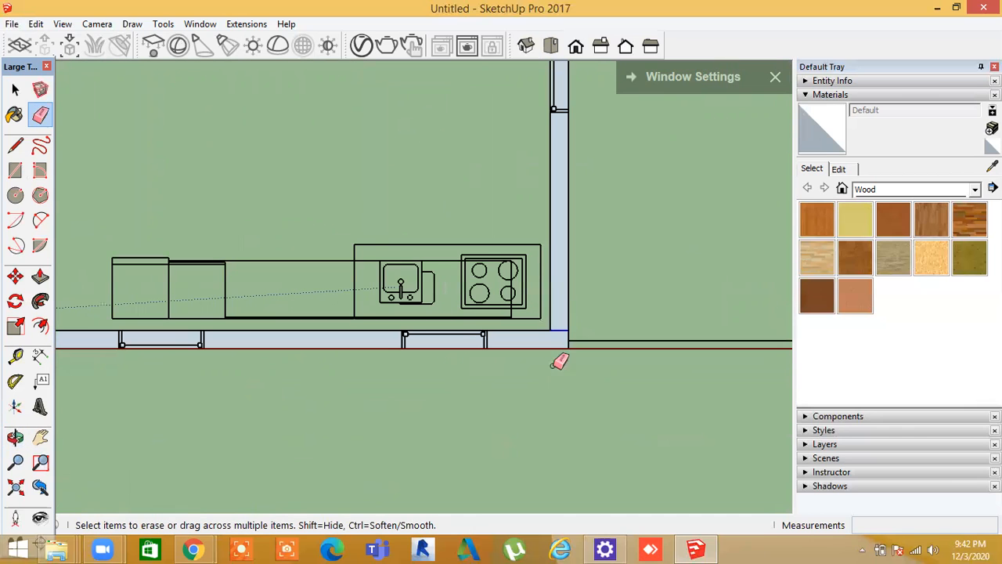
scroll(552, 388, down, 4)
shift+middle_drag(557, 416, 564, 512)
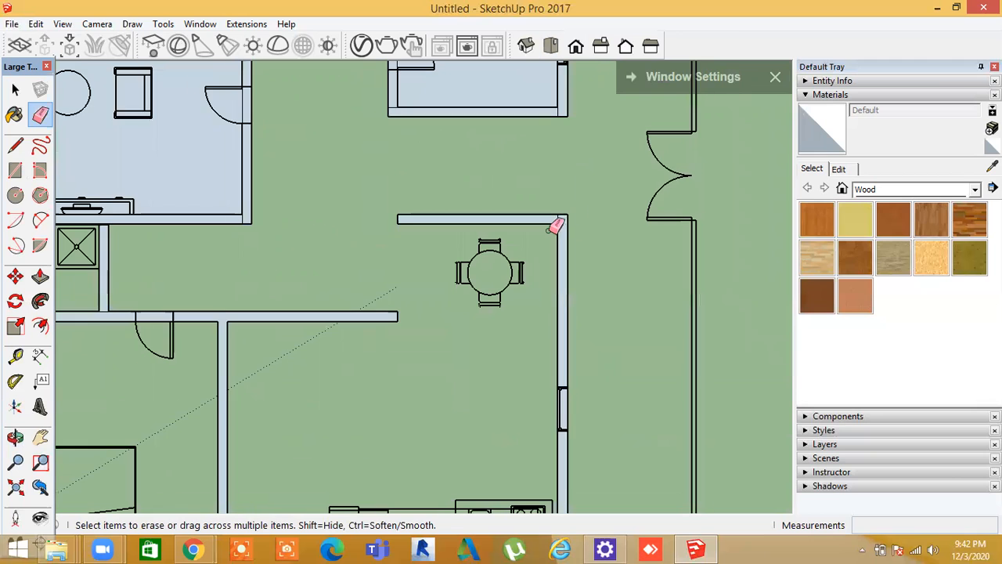
scroll(556, 226, up, 3)
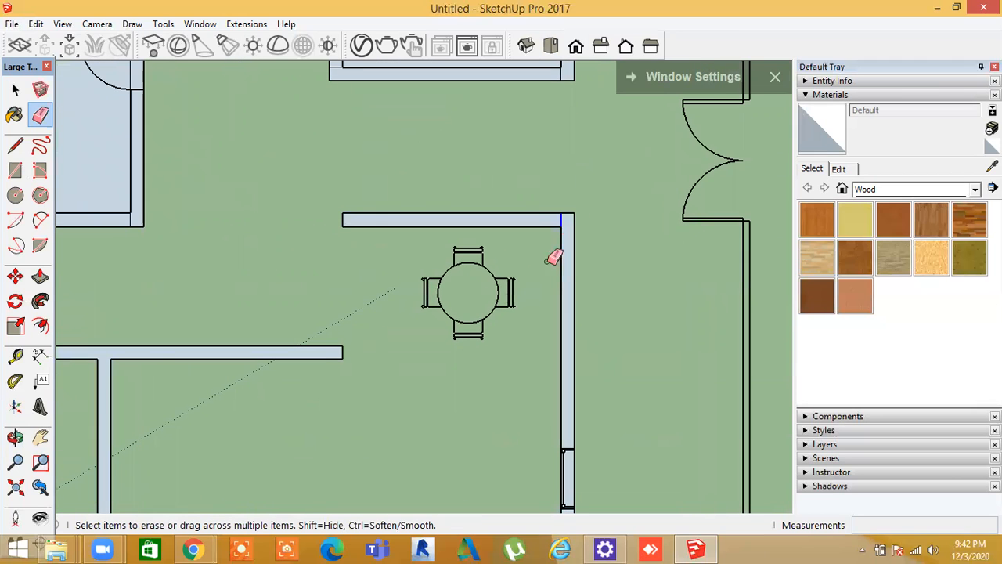
drag(546, 261, 544, 261)
Erase the edges separating the wall rectangles around the small upper-right room and along the living room's right wall
scroll(539, 262, down, 4)
shift+middle_drag(539, 263, 543, 339)
scroll(547, 253, up, 1)
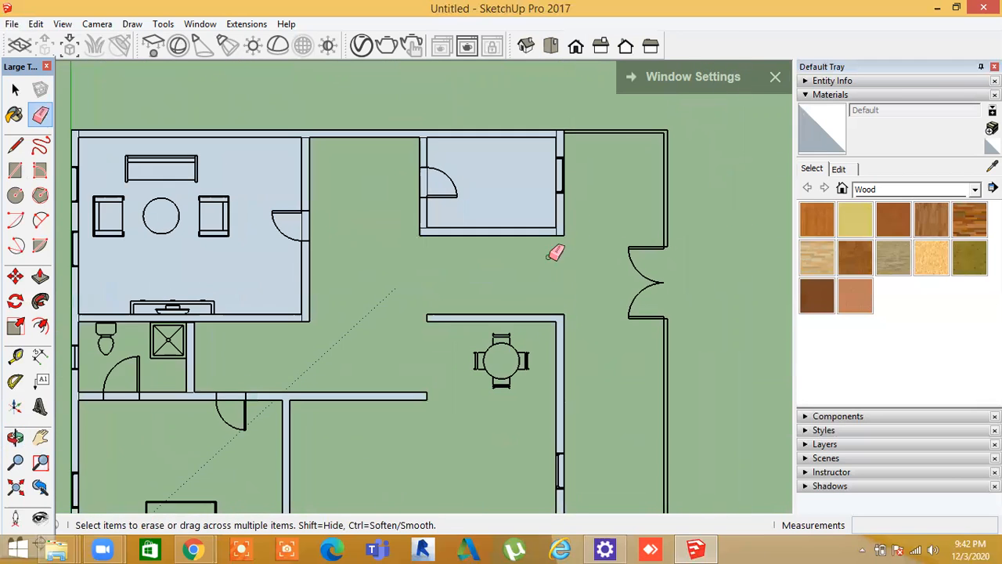
scroll(565, 235, up, 1)
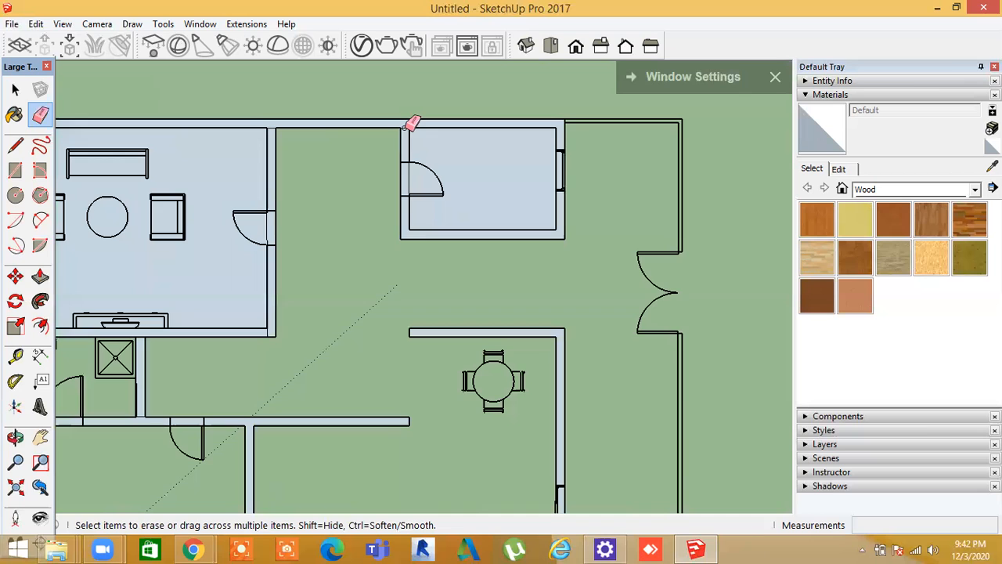
shift+middle_drag(520, 246, 721, 258)
scroll(474, 151, up, 2)
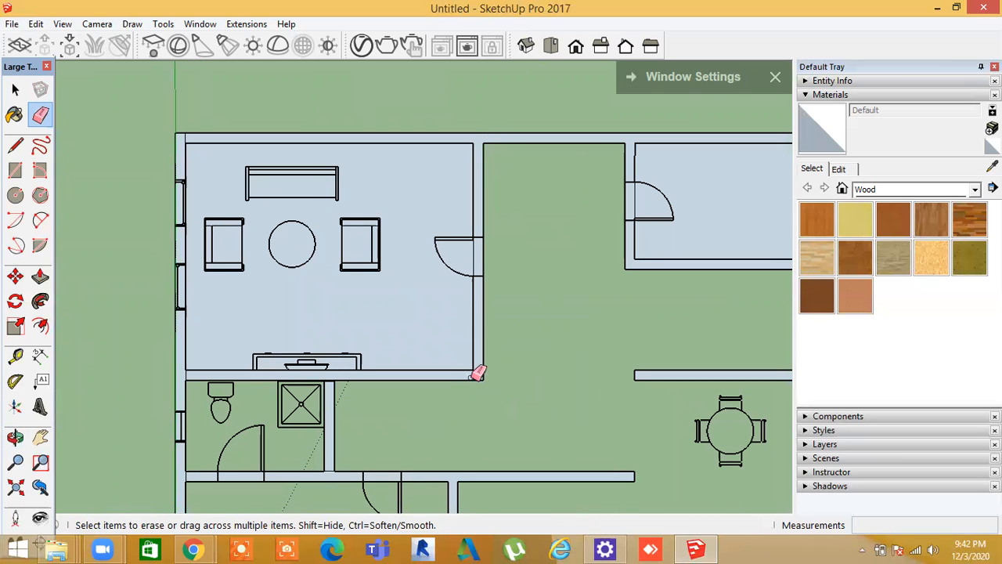
Erase the joint edge at the living room's upper-left wall corner, undoing the erasure that merges the room with its walls
click(194, 145)
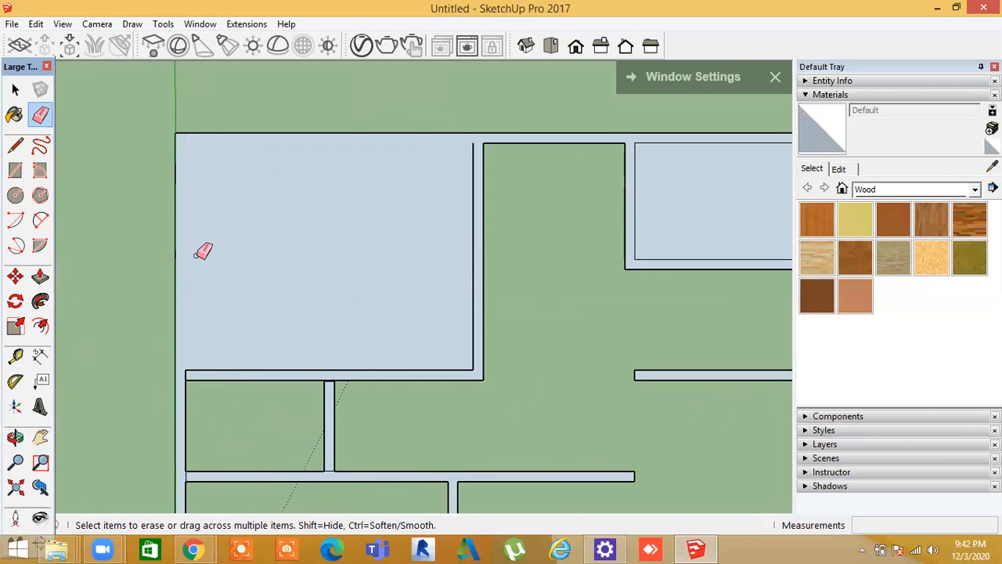
key(ctrl+z)
scroll(188, 141, up, 2)
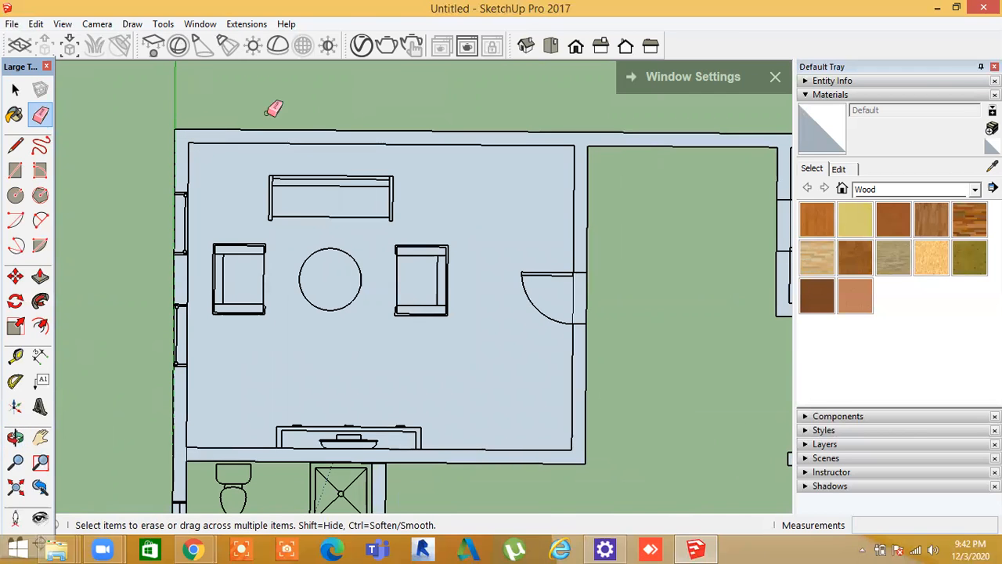
shift+middle_drag(519, 354, 435, 345)
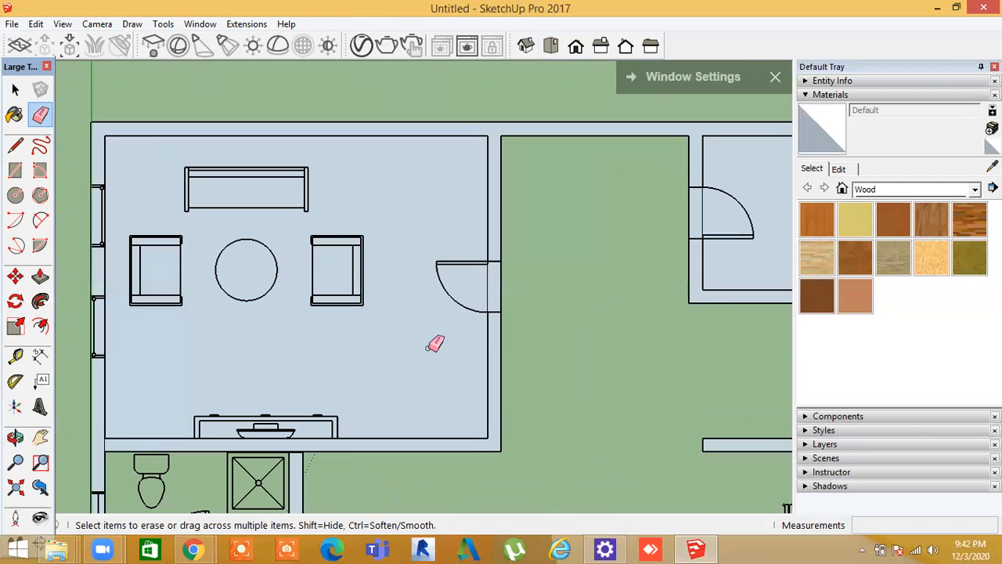
Erase the edges where the bathroom's upper and lower walls join the left exterior wall
shift+middle_drag(395, 412, 538, 162)
scroll(218, 211, up, 4)
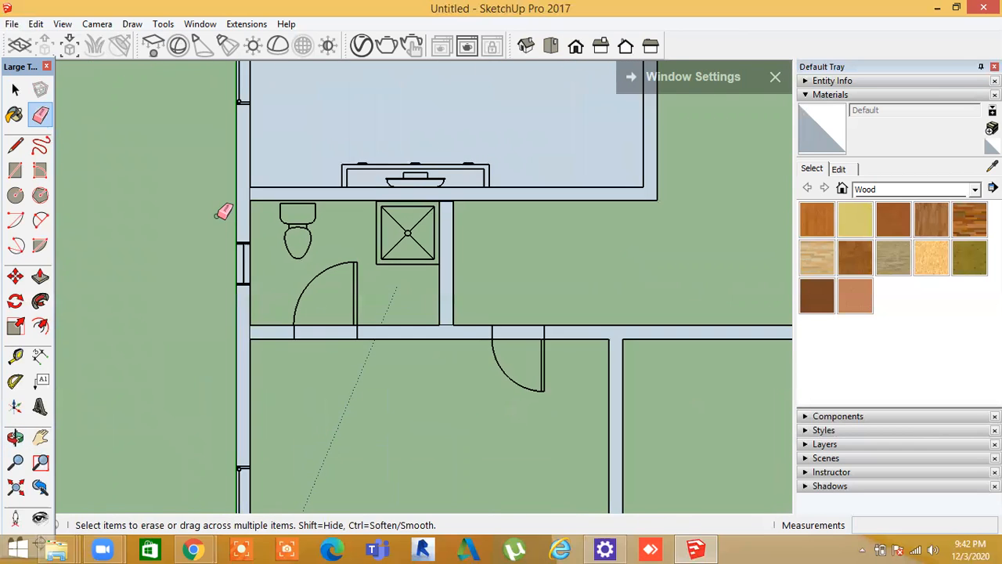
scroll(257, 207, up, 3)
scroll(290, 306, down, 4)
shift+middle_drag(287, 313, 274, 173)
scroll(262, 263, up, 1)
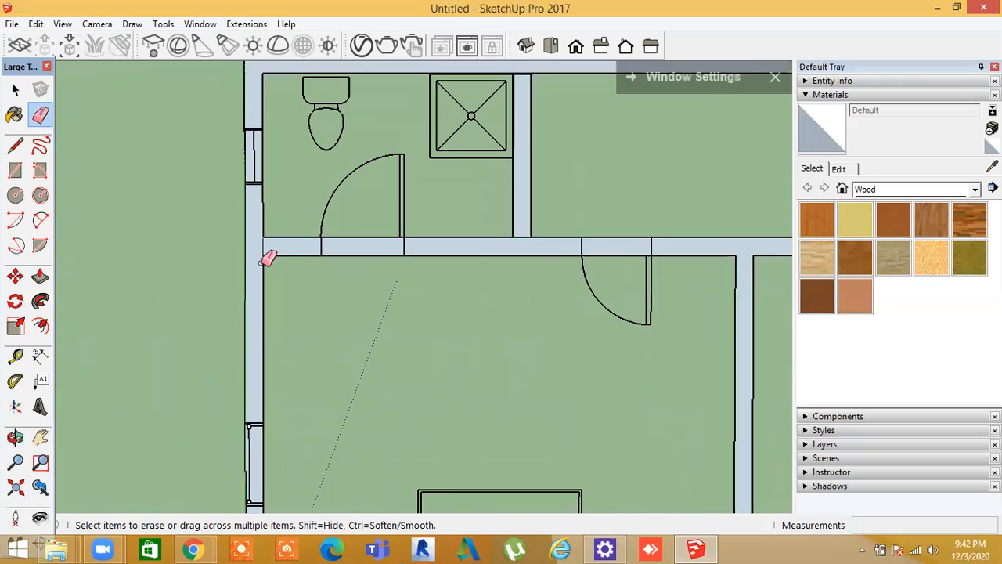
scroll(262, 263, up, 2)
middle_click(263, 251)
scroll(318, 323, down, 4)
mouse_move(319, 321)
shift+middle_down()
mouse_move(362, 263)
mouse_move(347, 123)
shift+middle_up()
scroll(258, 320, up, 3)
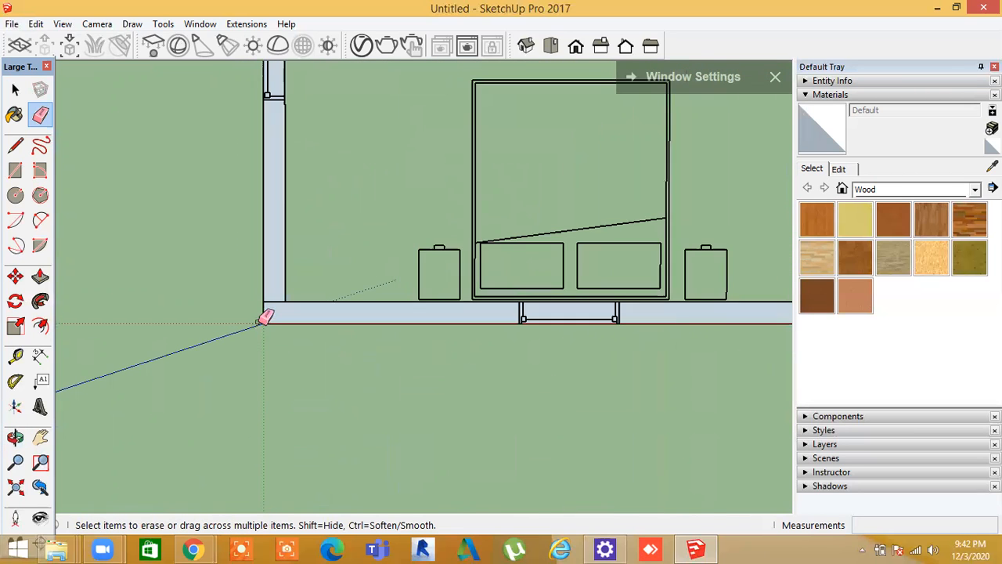
Try to erase the joint edge at the bedroom's exterior corner on the origin, undo it, and return to Top view
scroll(265, 318, up, 2)
click(285, 325)
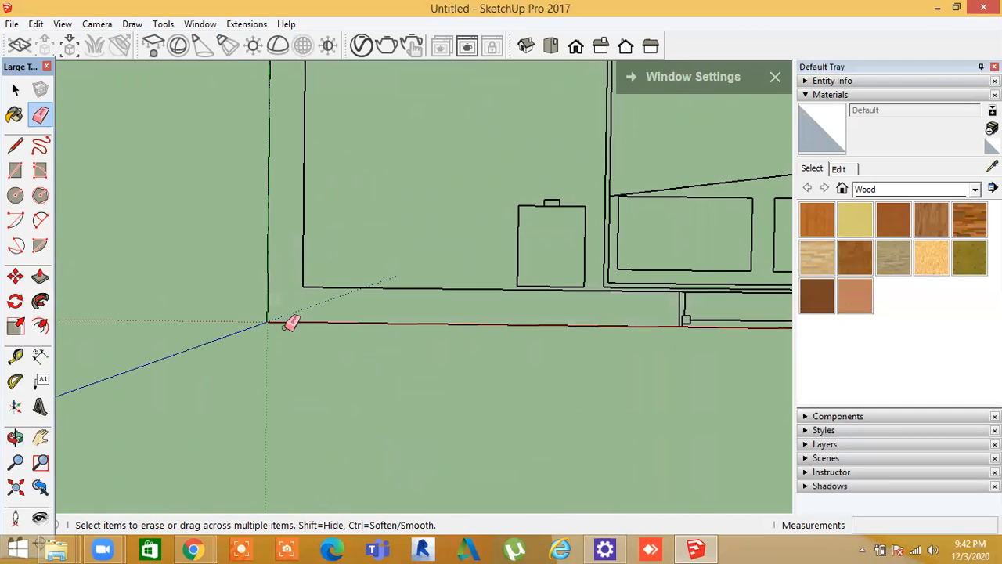
key(ctrl+z)
scroll(279, 346, down, 4)
middle_drag(330, 385, 368, 388)
click(550, 46)
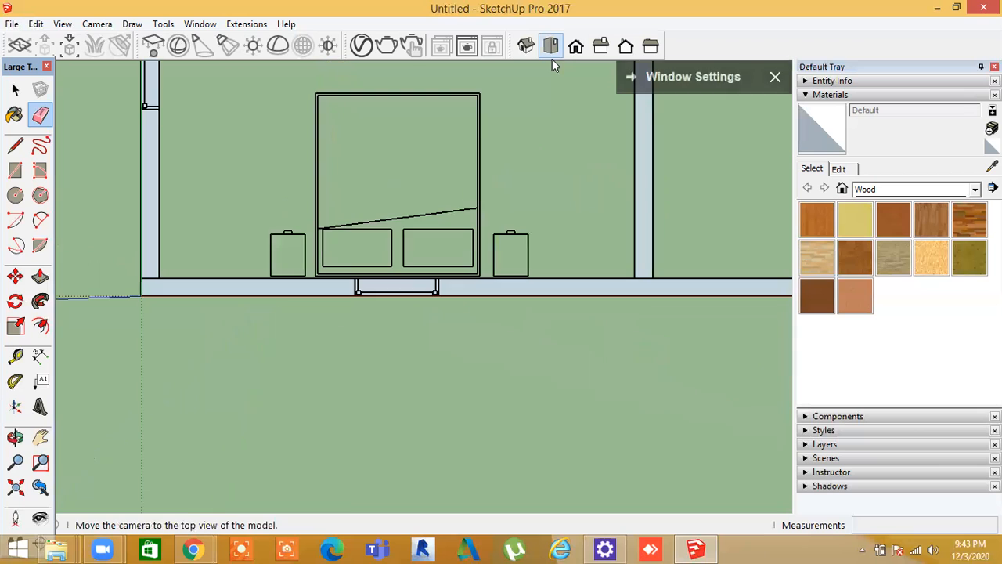
scroll(469, 404, down, 3)
shift+middle_drag(469, 401, 480, 501)
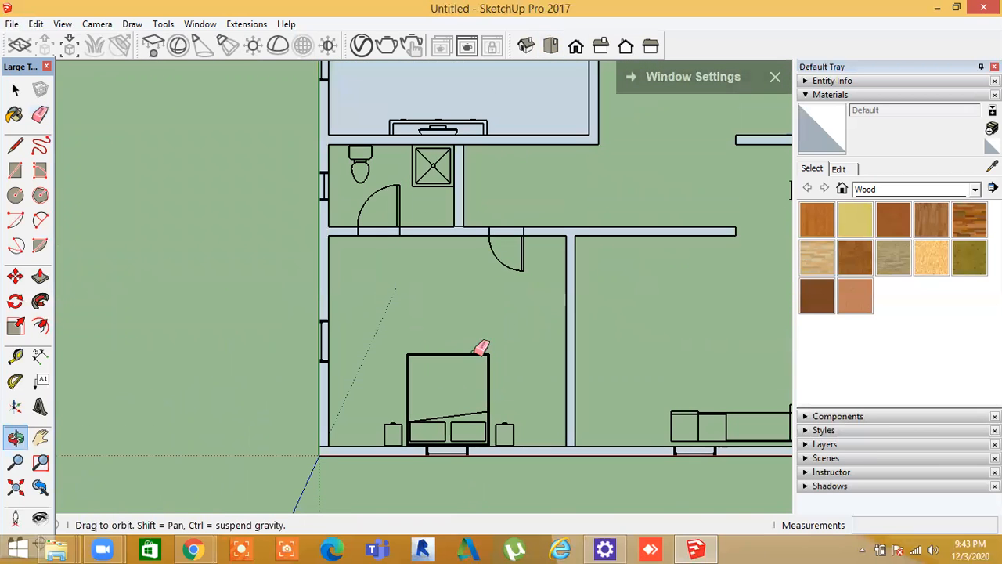
Erase the edge separating the bathroom's right partition from the living room's lower wall
scroll(472, 315, up, 3)
scroll(462, 219, up, 4)
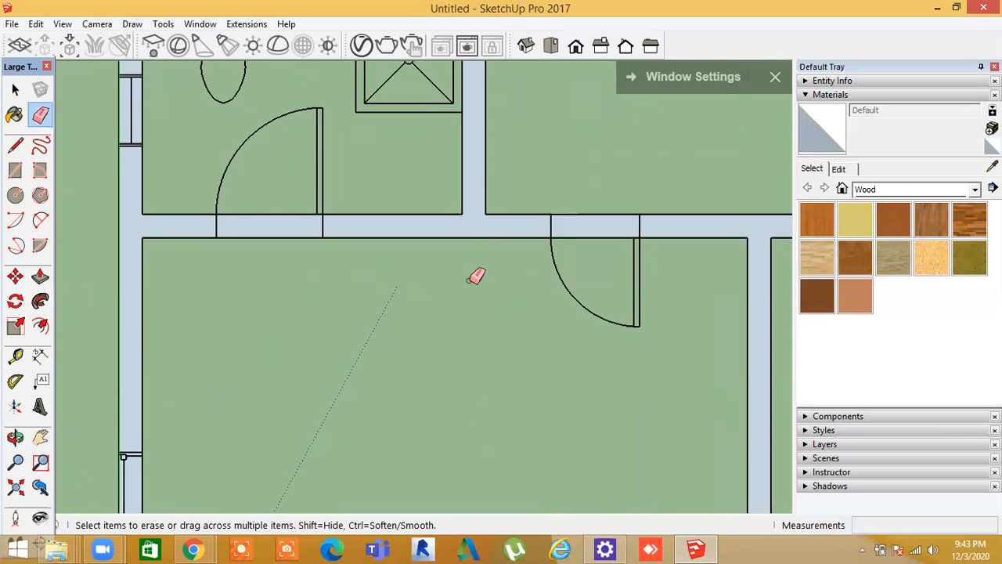
scroll(459, 342, down, 3)
shift+middle_drag(457, 343, 439, 436)
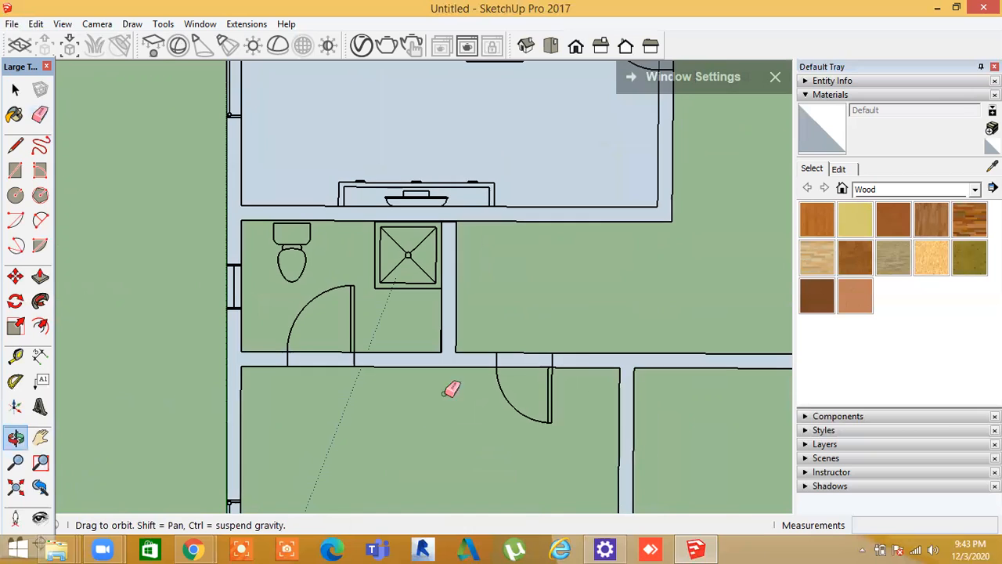
scroll(469, 228, up, 5)
shift+middle_drag(460, 229, 463, 240)
drag(436, 201, 434, 239)
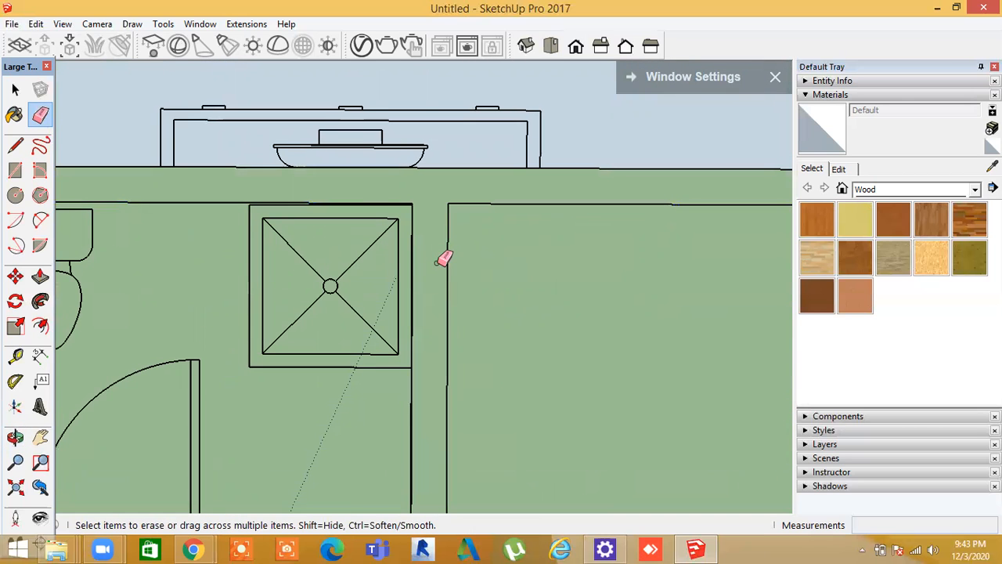
scroll(443, 258, down, 5)
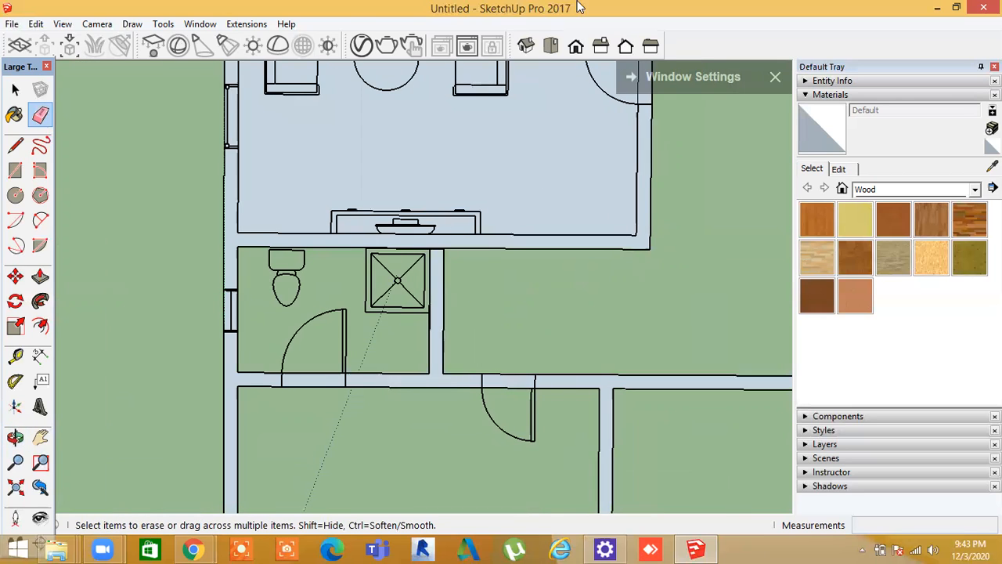
Push/Pull the merged wall face up to a height of 3000
click(561, 546)
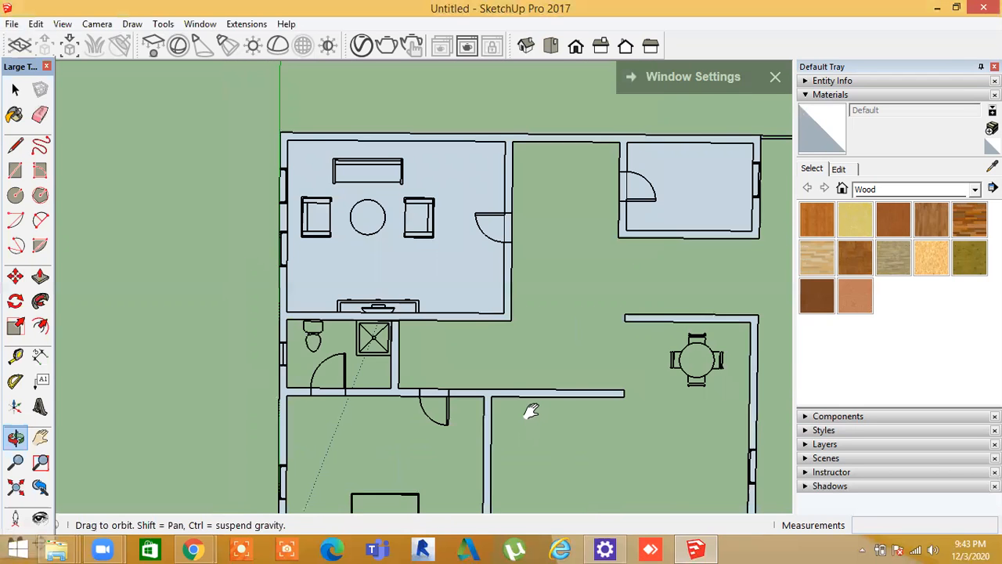
mouse_move(530, 409)
middle_down()
mouse_move(564, 474)
mouse_move(465, 335)
mouse_move(379, 313)
mouse_move(391, 321)
middle_up()
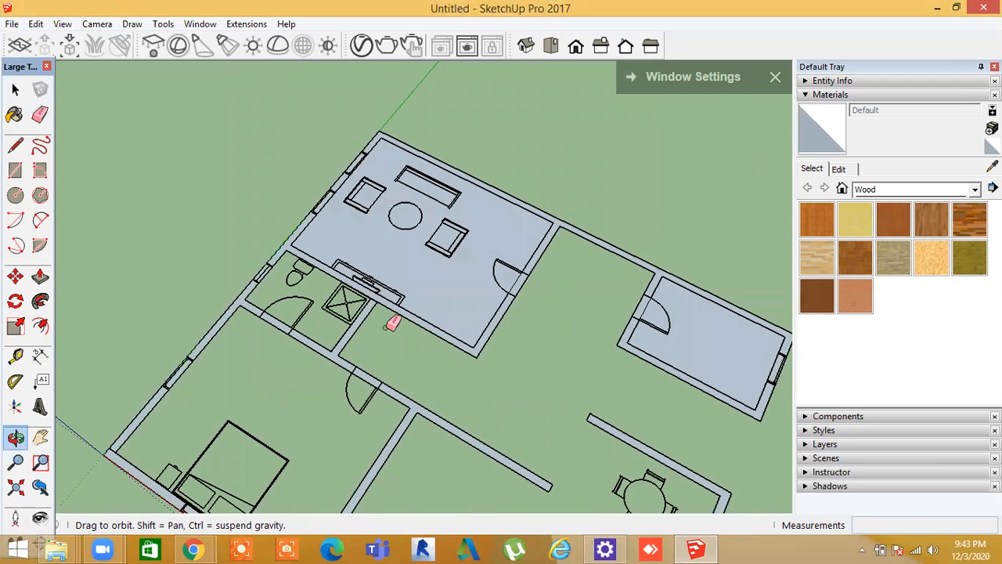
scroll(443, 380, down, 3)
middle_drag(443, 381, 441, 310)
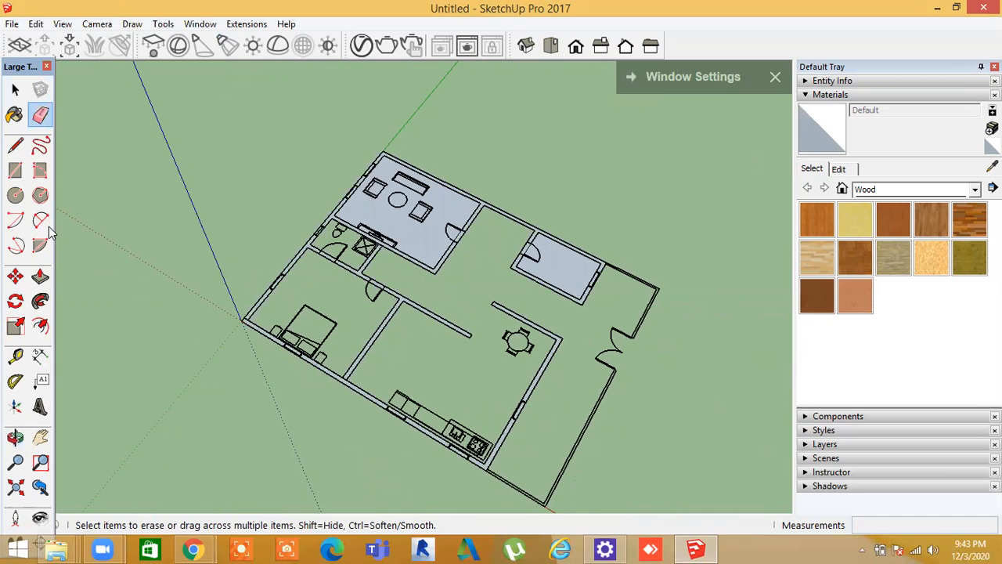
click(40, 276)
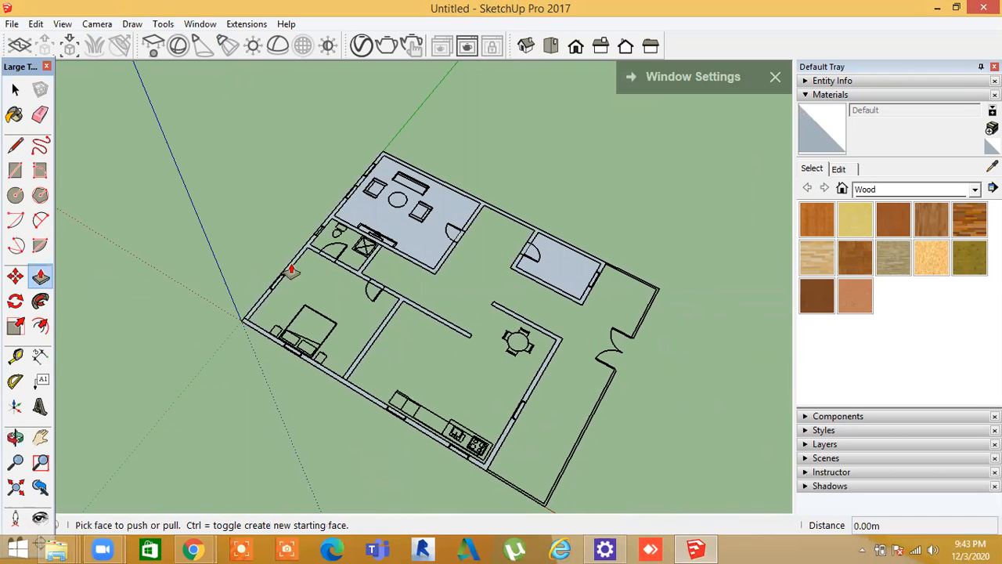
click(291, 270)
middle_drag(316, 205, 336, 108)
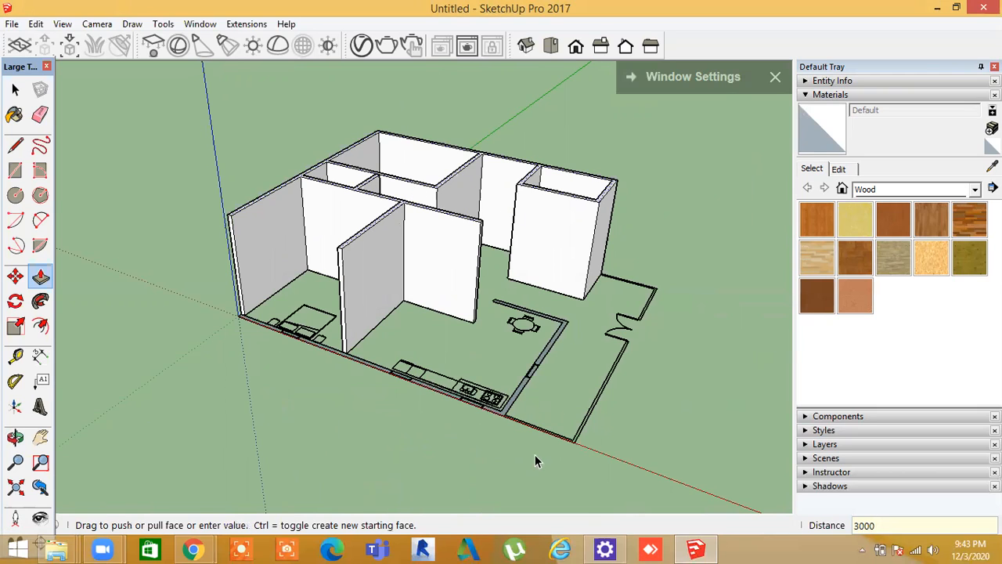
Push/Pull the remaining exterior wall along the bedroom and kitchen and the dining-side wall up to the other walls' height
middle_drag(549, 449, 627, 539)
middle_drag(377, 444, 149, 258)
drag(332, 329, 326, 296)
drag(308, 349, 327, 248)
middle_drag(545, 435, 565, 376)
Select the whole model and make it a group
key(space)
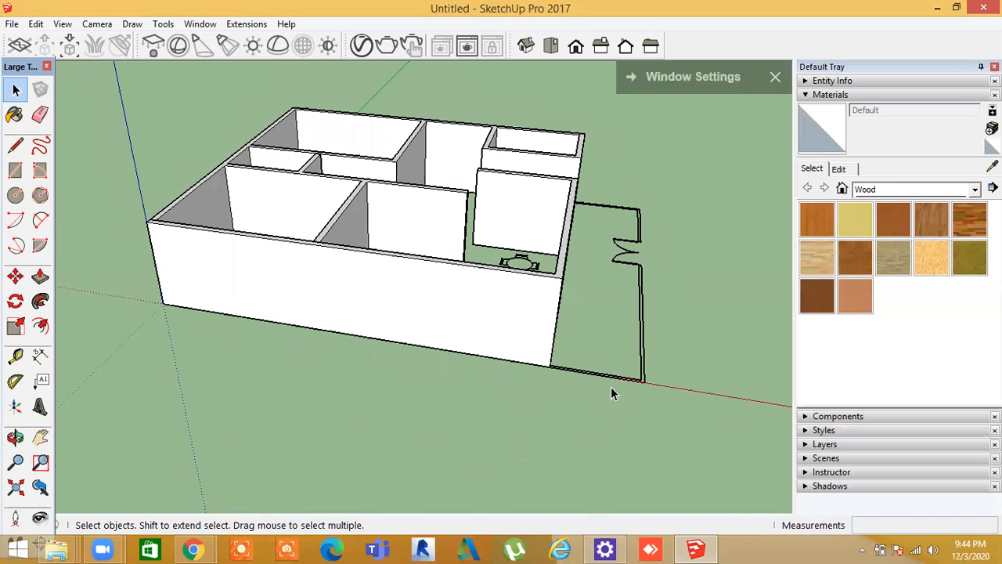
key(ctrl+a)
right_click(504, 324)
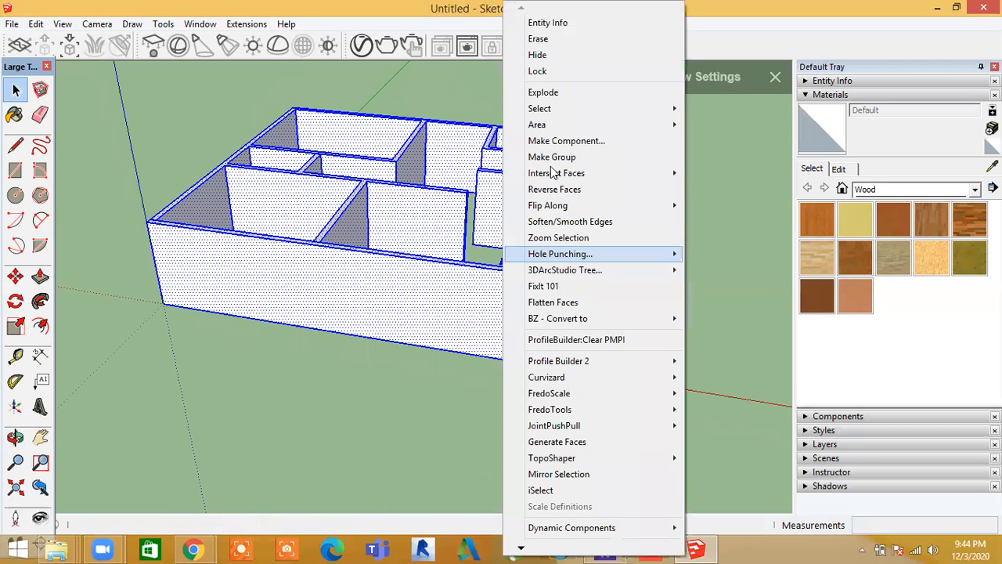
click(554, 157)
click(449, 436)
Open the group for editing and select the imported floor plan linework inside it
middle_drag(423, 442, 602, 440)
scroll(465, 275, up, 1)
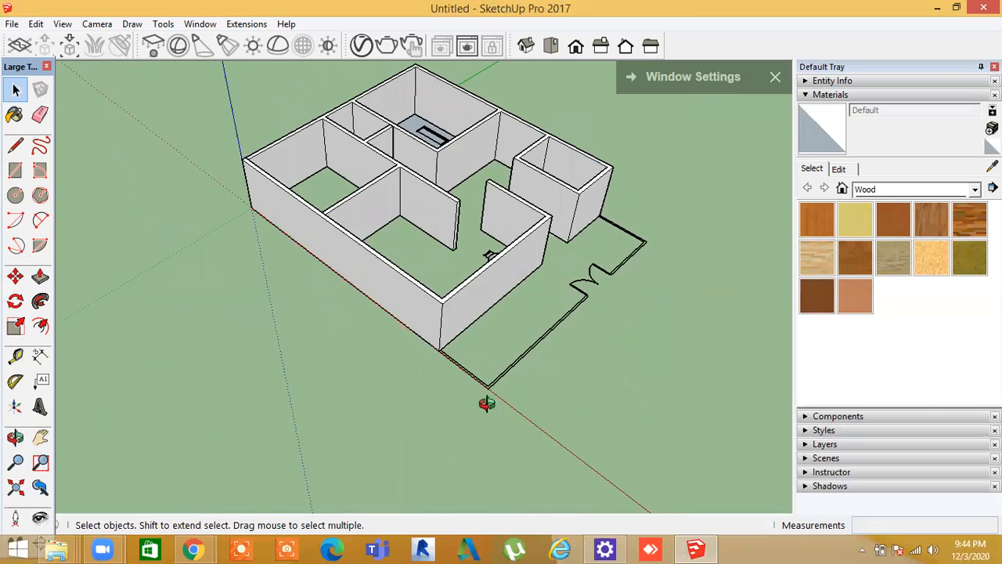
middle_drag(485, 402, 517, 436)
scroll(469, 274, up, 2)
middle_drag(527, 387, 527, 359)
triple_click(537, 357)
middle_drag(485, 333, 445, 441)
click(444, 440)
click(526, 329)
double_click(528, 317)
middle_drag(528, 317, 562, 352)
triple_click(562, 354)
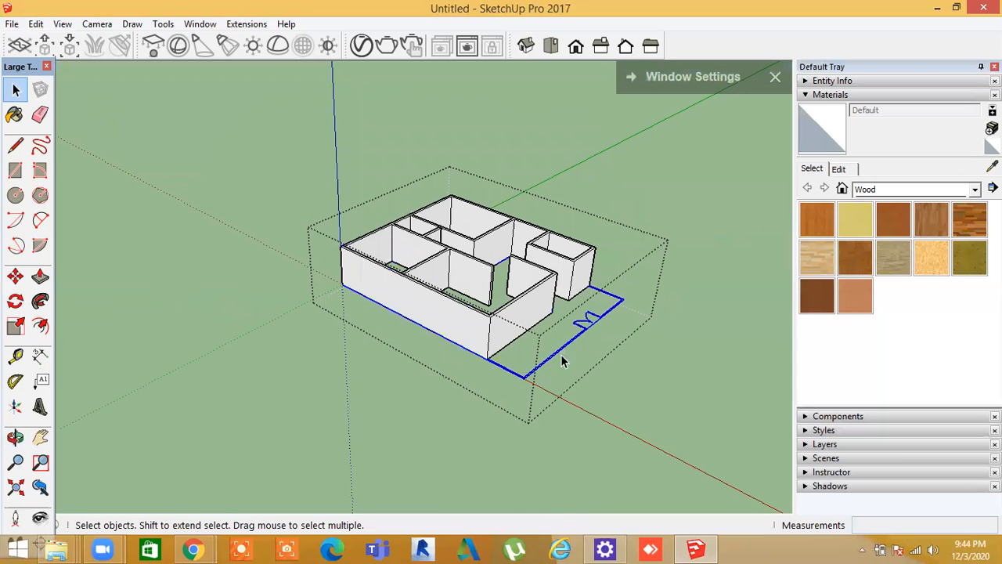
Try to copy the floor plan linework along the red axis away from the walls, and undo the copy
click(15, 276)
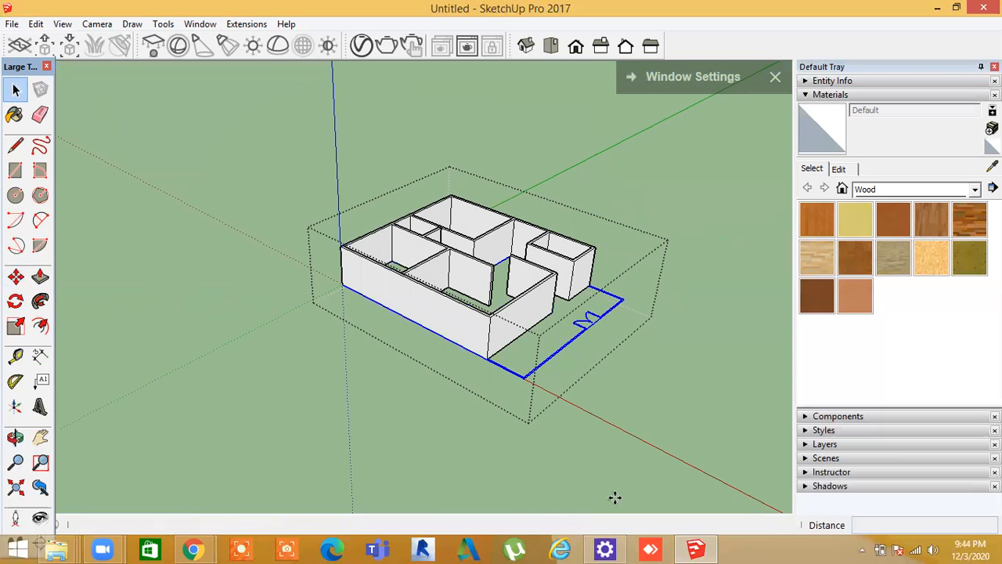
click(526, 378)
scroll(716, 409, down, 4)
shift+middle_drag(686, 408, 473, 235)
click(669, 356)
middle_drag(540, 444, 555, 417)
key(Escape)
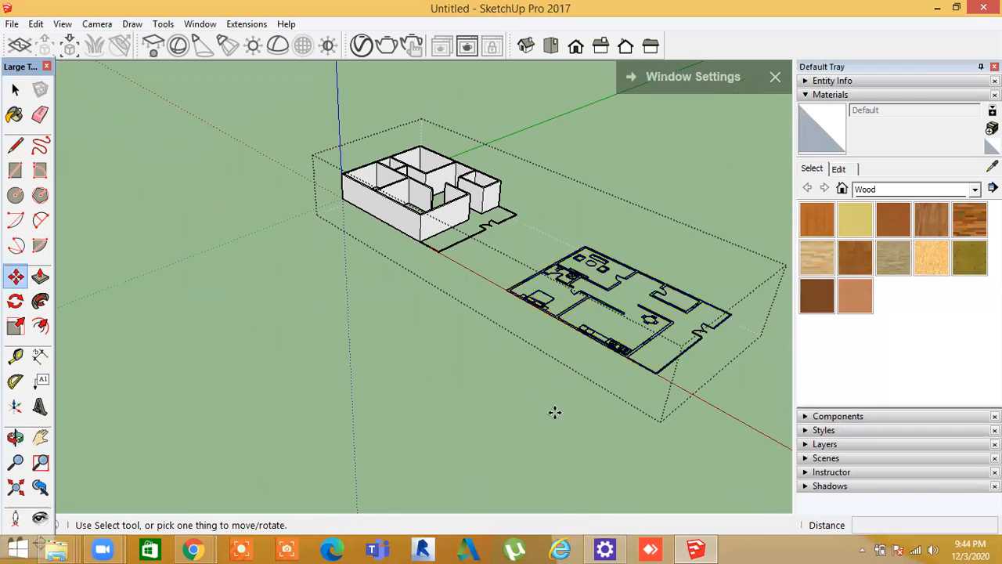
key(ctrl+z)
key(space)
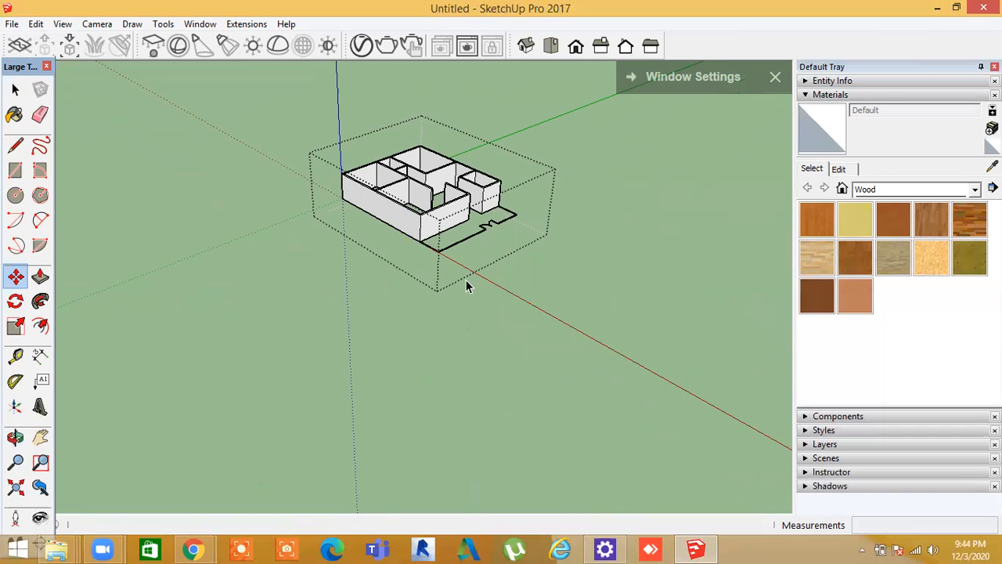
Copy the floor plan linework about 25864 m along the red axis, clear of the raised walls
click(15, 276)
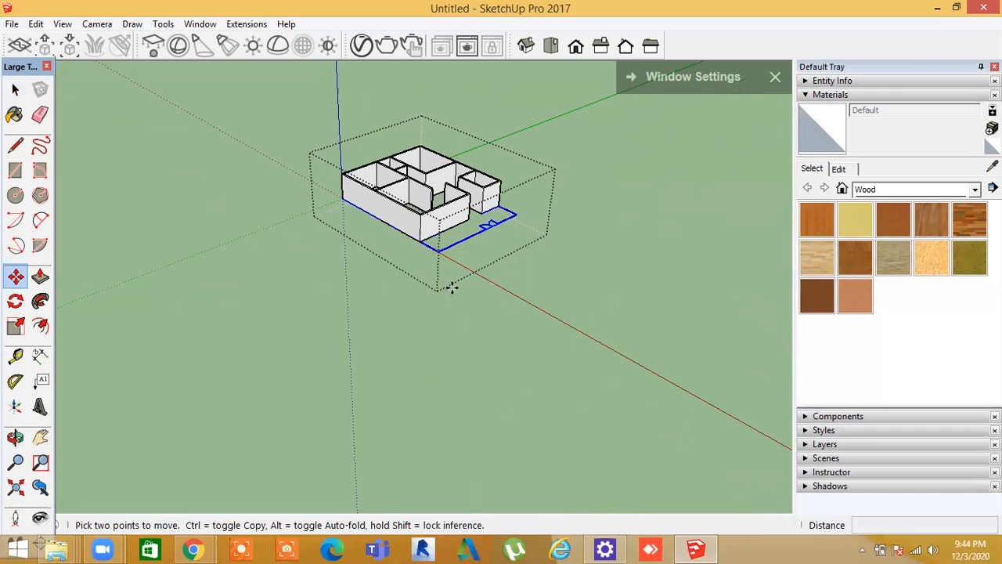
click(449, 246)
key(ctrl)
click(557, 425)
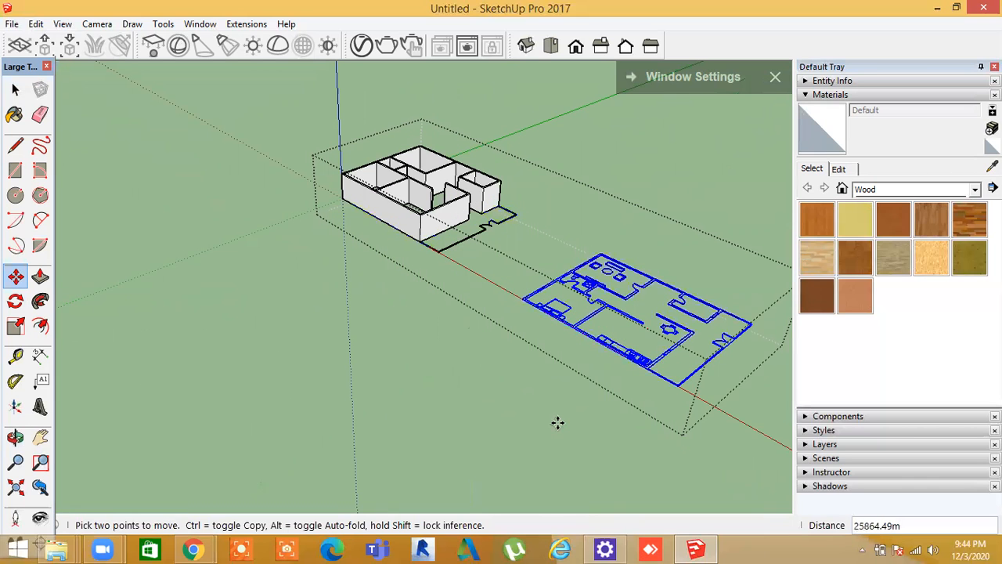
key(Escape)
Draw a rectangle over the copied plan from the kitchen's outer corner, covering the house but not the entrance strip
middle_drag(618, 425, 258, 408)
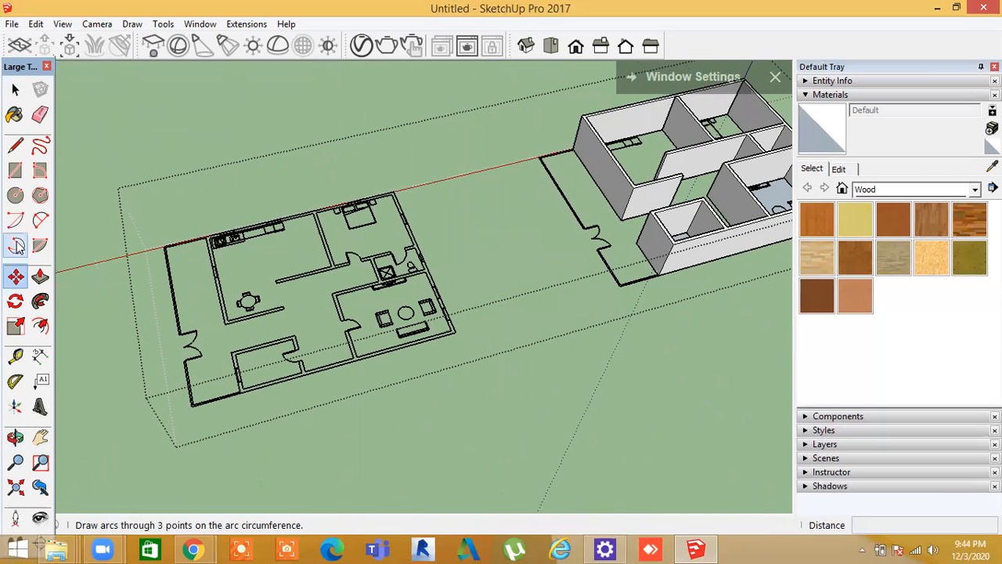
click(14, 171)
click(205, 237)
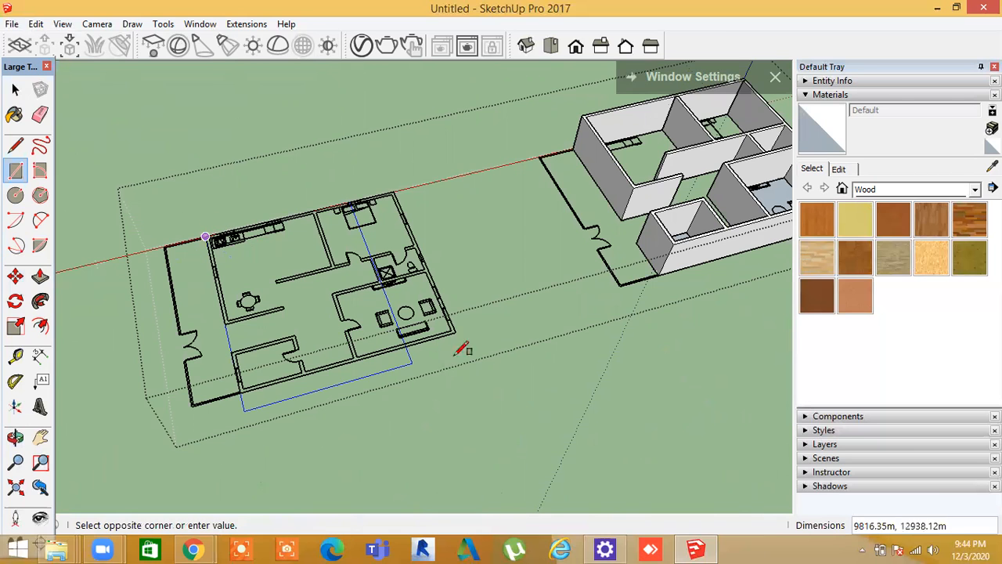
click(274, 426)
middle_drag(276, 472, 460, 377)
key(space)
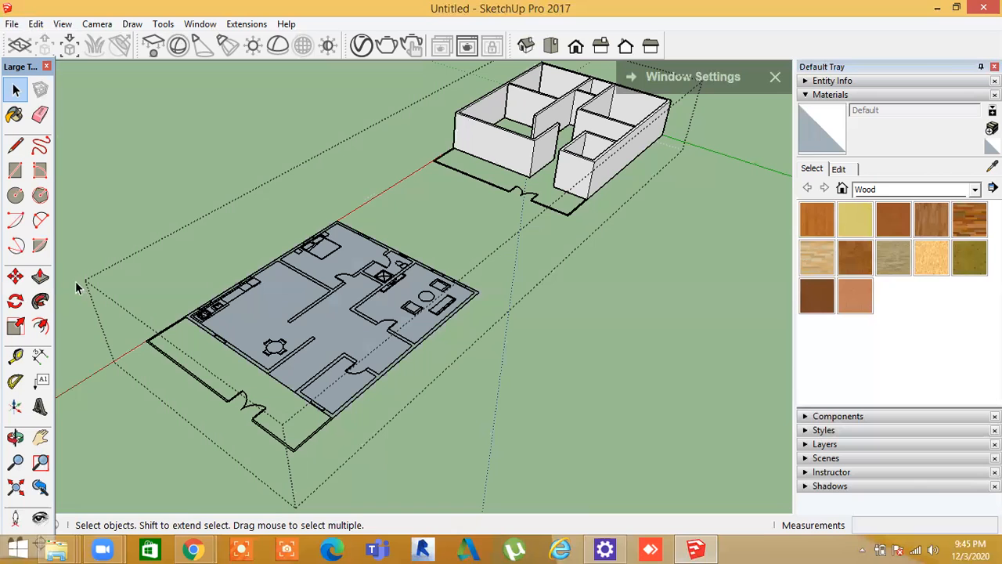
Push/Pull the rectangle on the copied plan into a floor slab 100 thick
click(40, 277)
click(269, 313)
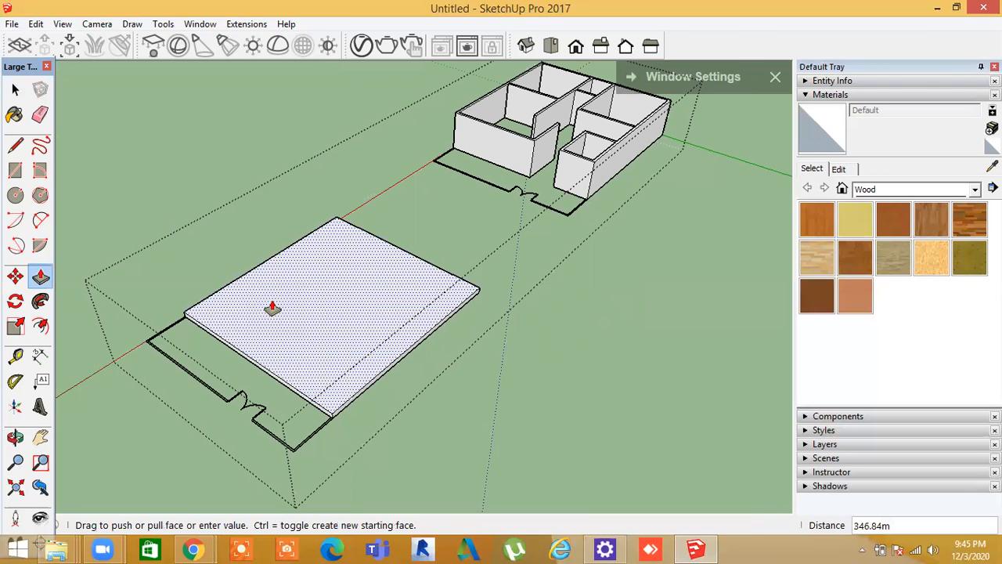
text(100)
key(Return)
key(space)
Select the floor slab's geometry and make it a group
middle_drag(403, 479, 386, 399)
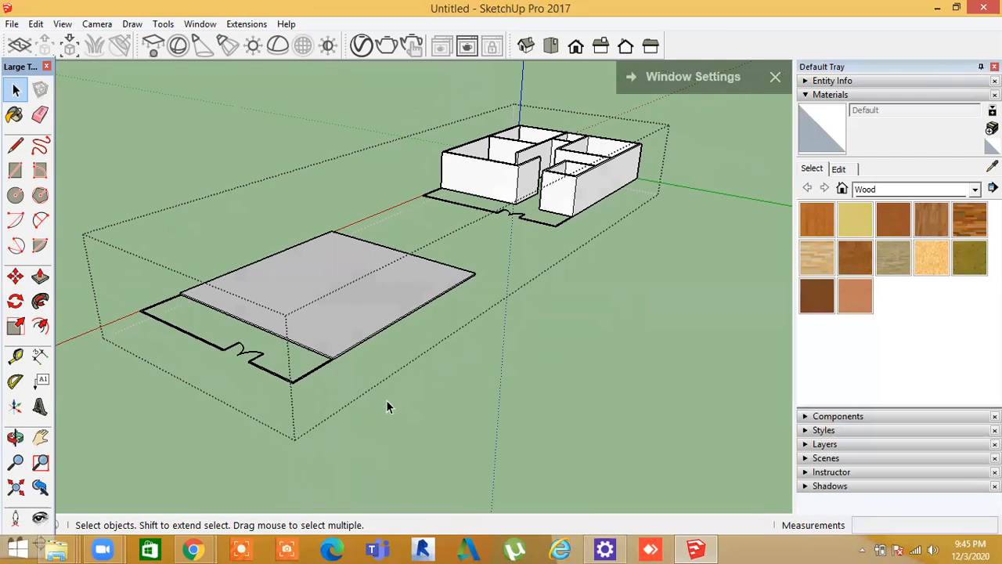
double_click(352, 323)
middle_drag(352, 323, 435, 461)
double_click(320, 314)
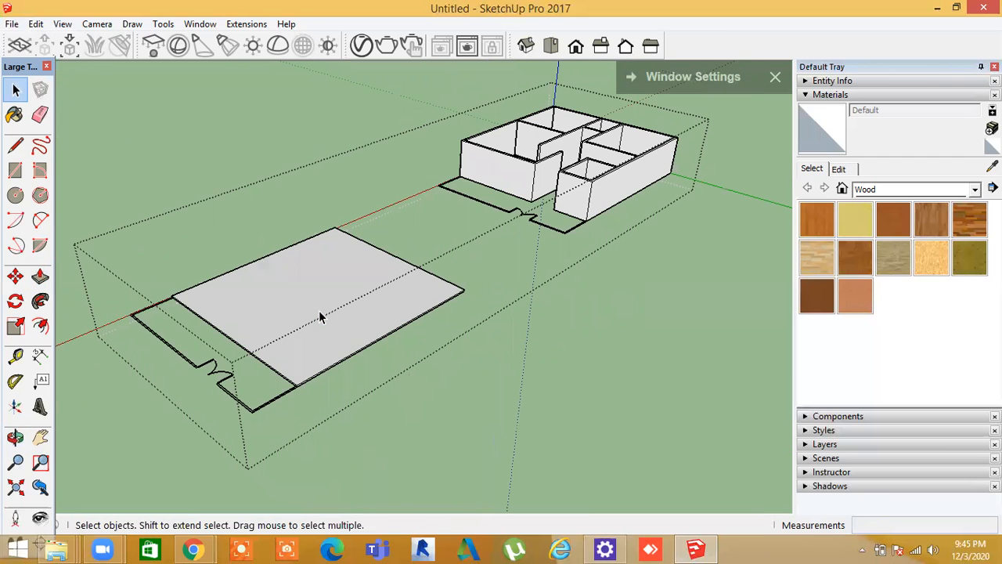
right_click(320, 313)
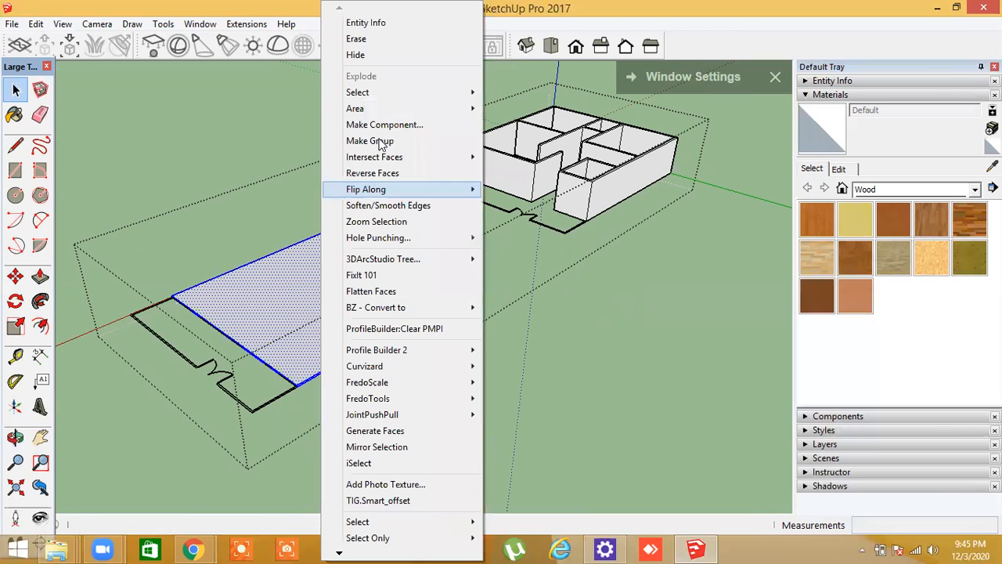
click(370, 141)
middle_drag(375, 149, 623, 406)
middle_drag(436, 292, 438, 486)
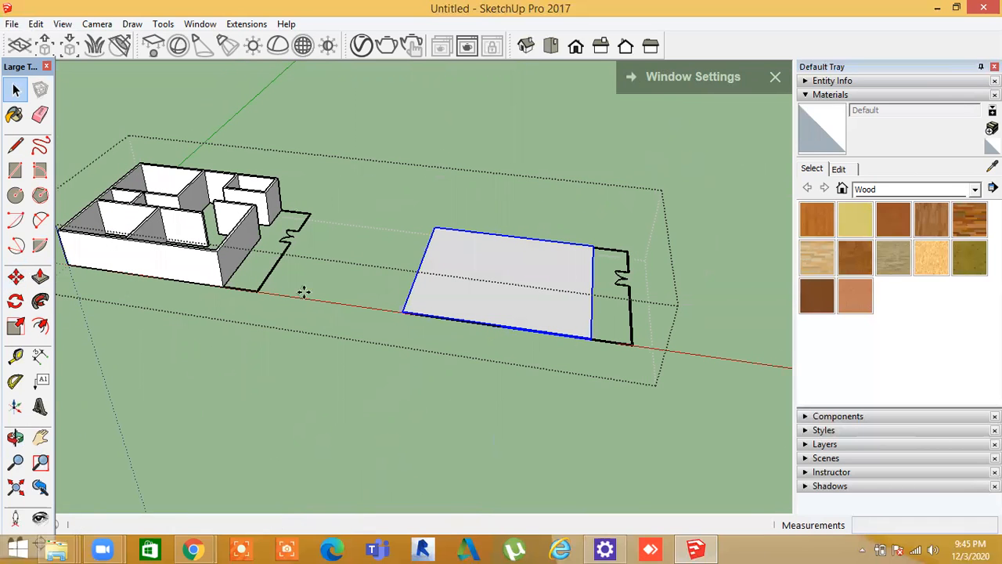
Copy the floor slab group from its outer corner onto the matching base corner of the raised walls
key(m)
click(401, 312)
key(ctrl)
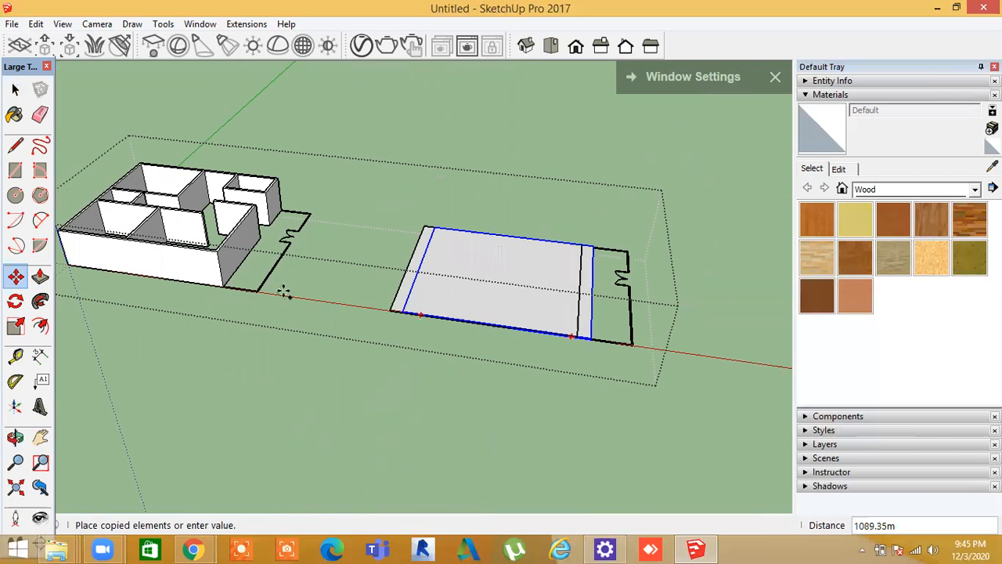
click(69, 266)
middle_drag(152, 302, 201, 430)
key(space)
Examine how the floor slab fits beneath the raised walls, especially along the side facing the entrance strip
middle_drag(347, 223, 649, 284)
middle_drag(581, 385, 476, 306)
middle_drag(454, 418, 409, 366)
scroll(345, 214, up, 3)
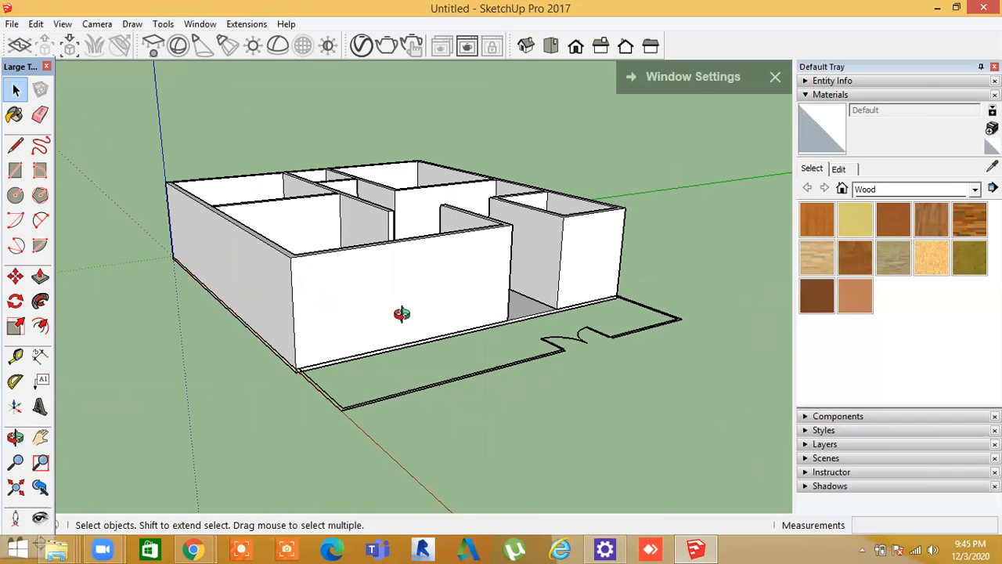
middle_drag(402, 313, 402, 322)
scroll(401, 319, up, 1)
scroll(372, 359, up, 2)
middle_drag(372, 359, 377, 371)
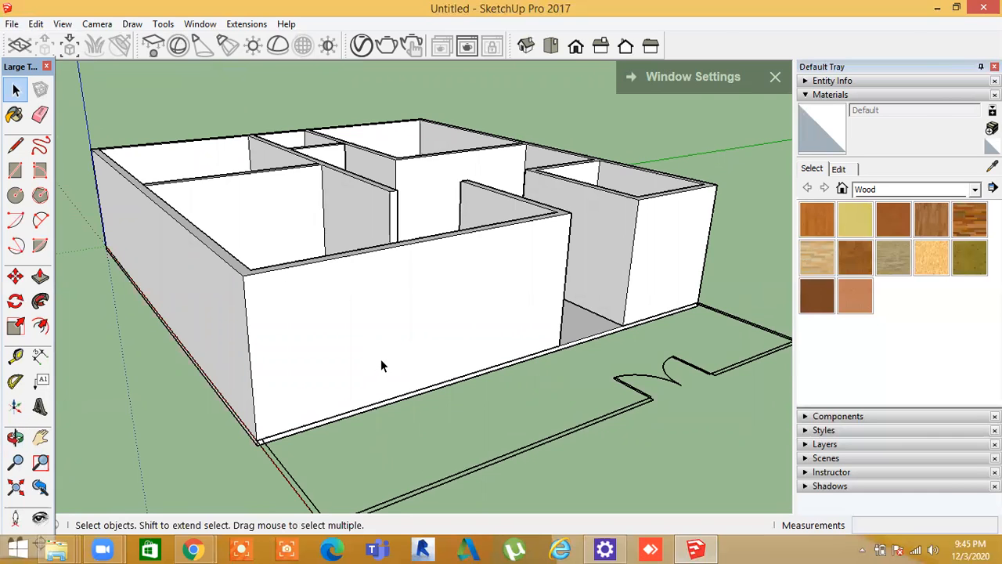
middle_drag(382, 419, 378, 412)
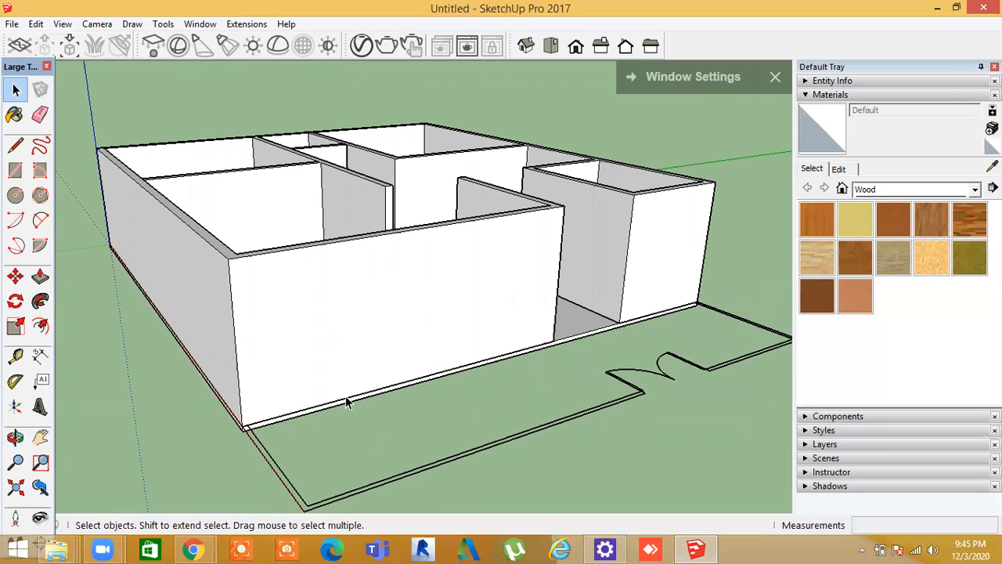
mouse_move(424, 400)
middle_down()
mouse_move(409, 425)
mouse_move(433, 409)
middle_up()
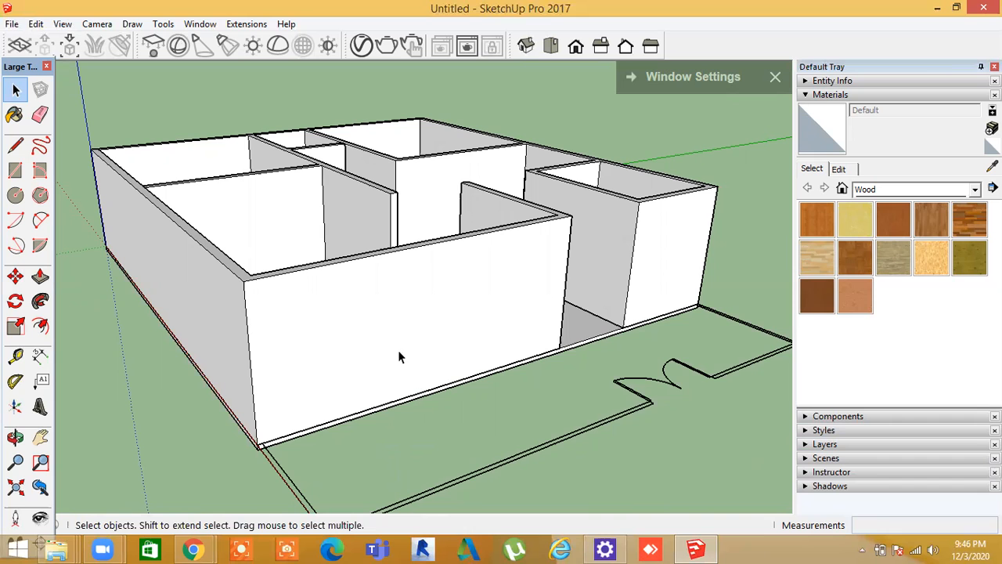
mouse_move(638, 474)
middle_down()
mouse_move(663, 477)
mouse_move(650, 466)
middle_up()
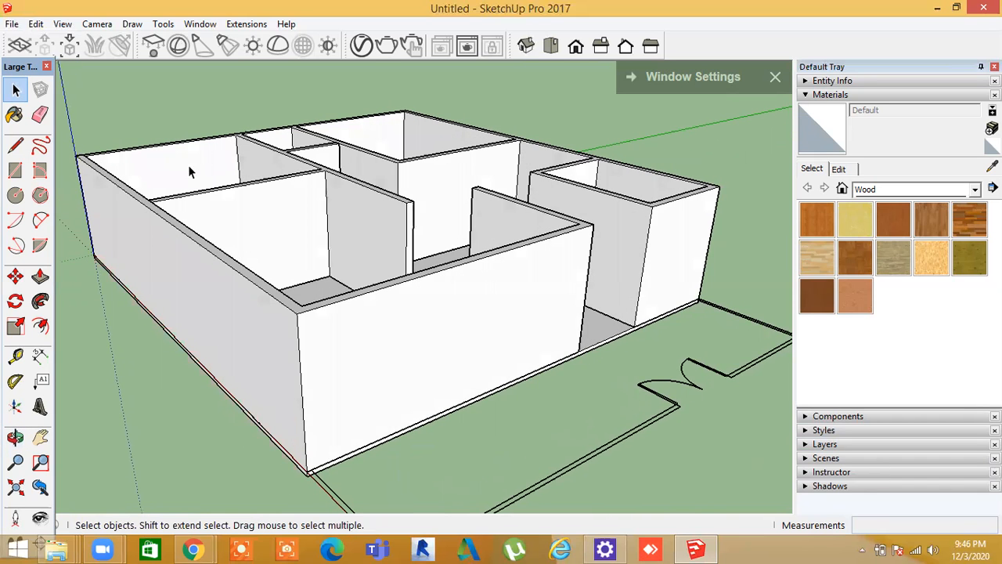
Place a horizontal guide line 900 above the base edge of the wall facing the entrance strip
scroll(189, 169, up, 2)
middle_drag(492, 432, 358, 380)
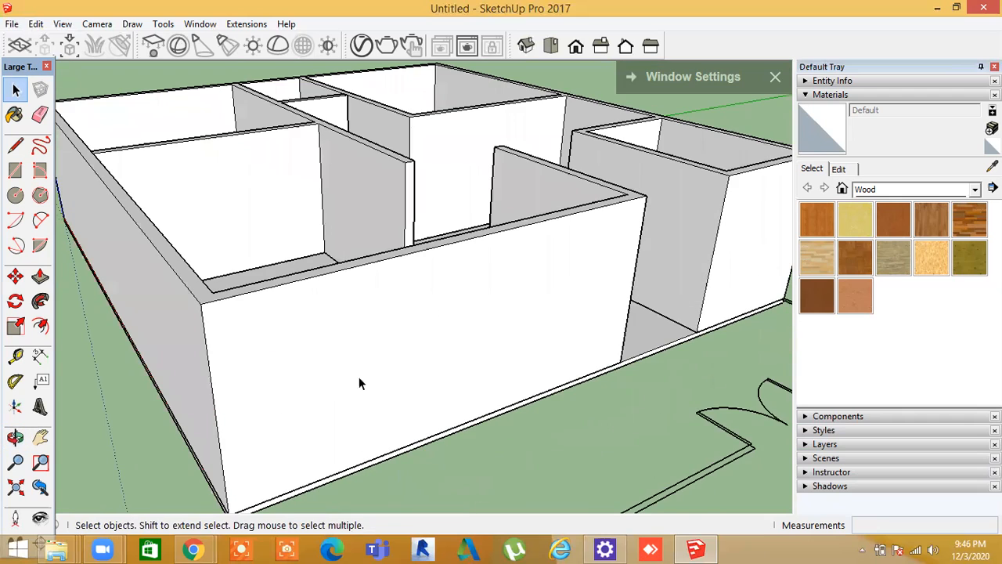
click(17, 357)
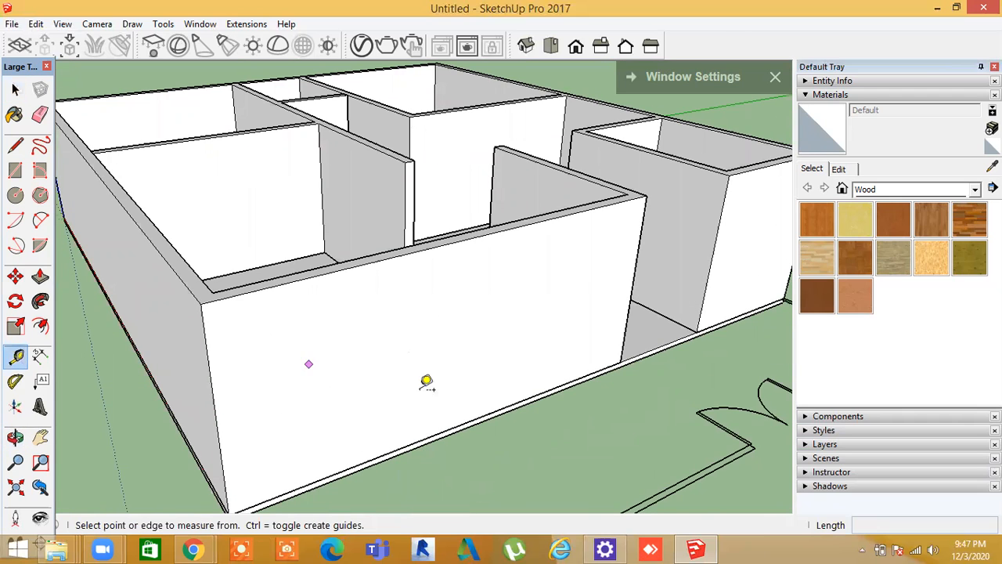
click(433, 434)
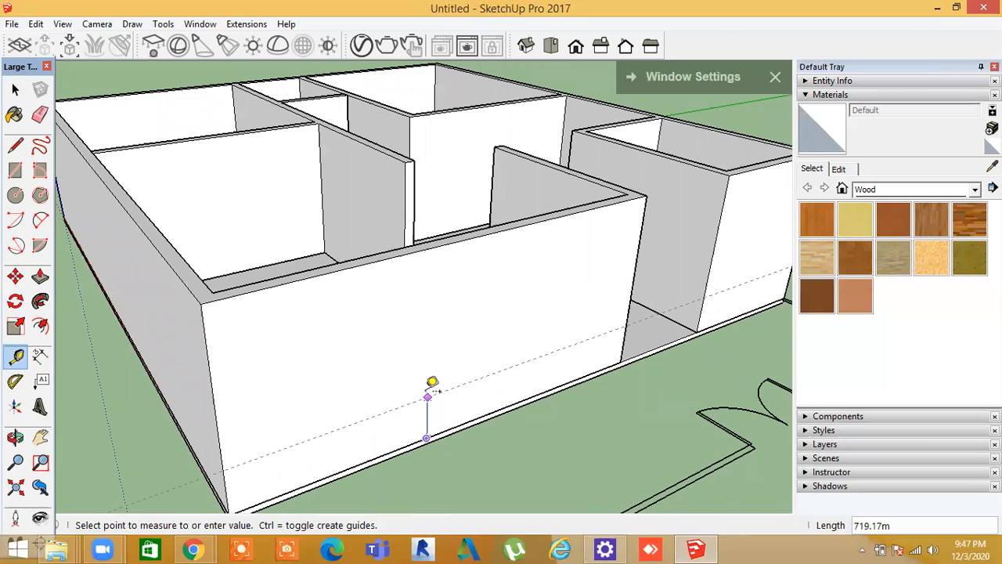
text(900)
key(Return)
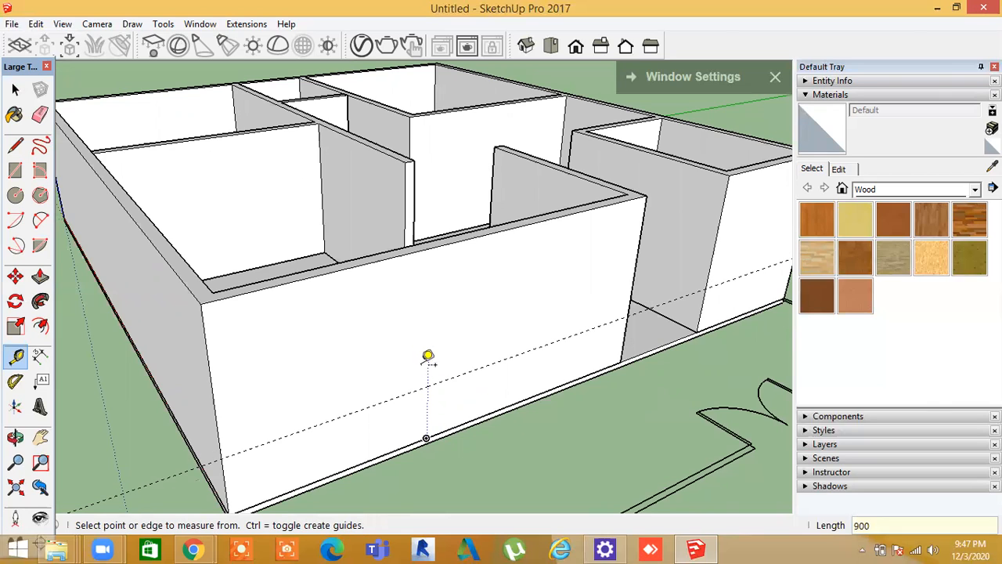
click(429, 384)
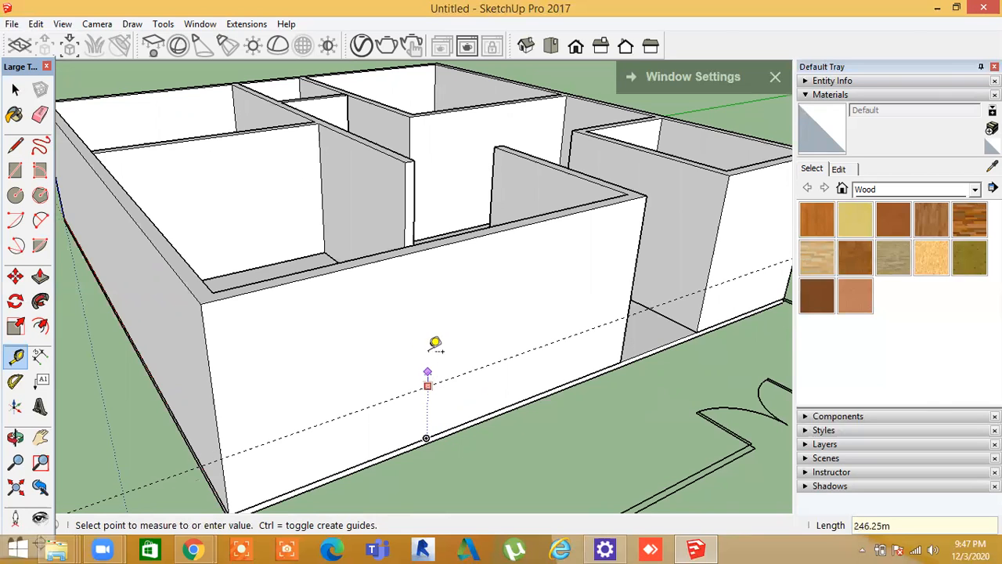
key(space)
Place a second horizontal guide line 1200 above the first one on the same wall
click(15, 356)
click(270, 441)
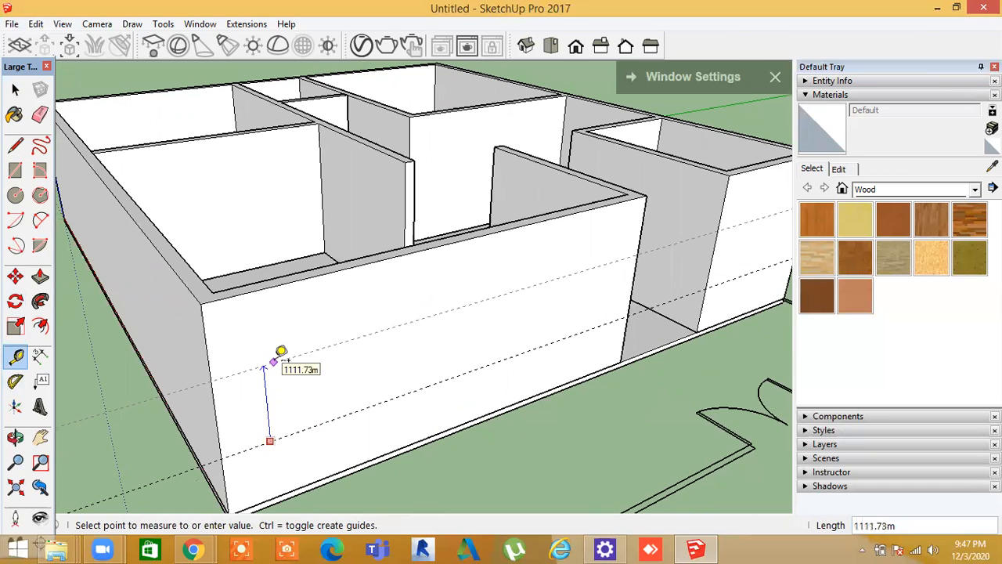
text(1200)
key(Return)
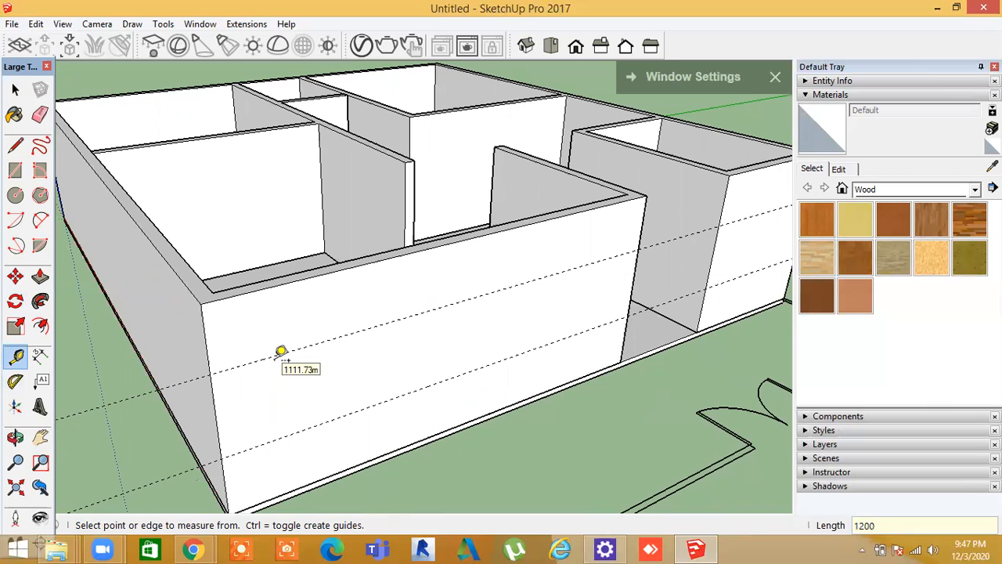
Place a vertical guide line about 1013 m from the wall's outer corner edge and another 1200 beyond it
click(214, 407)
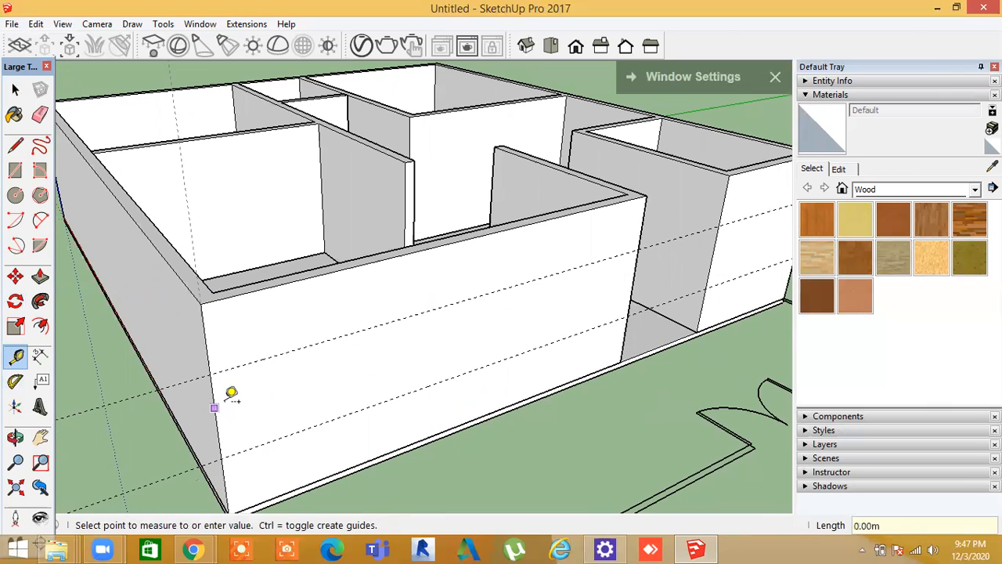
click(298, 381)
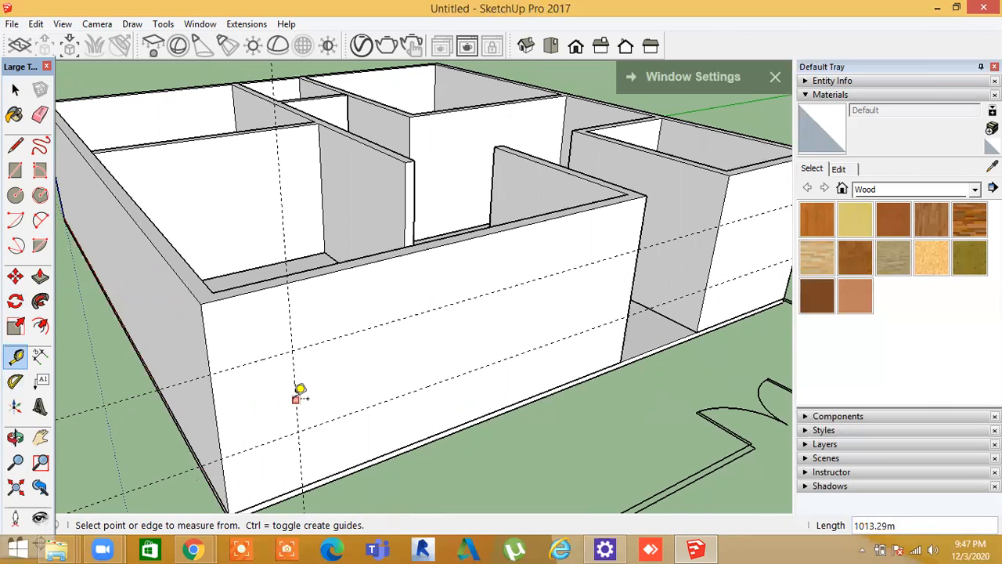
click(300, 392)
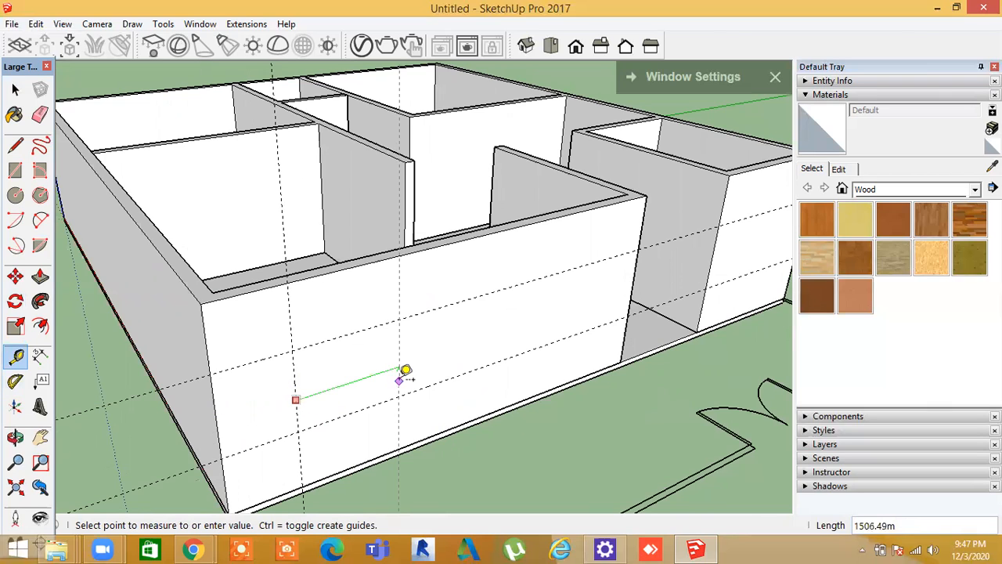
text(1200)
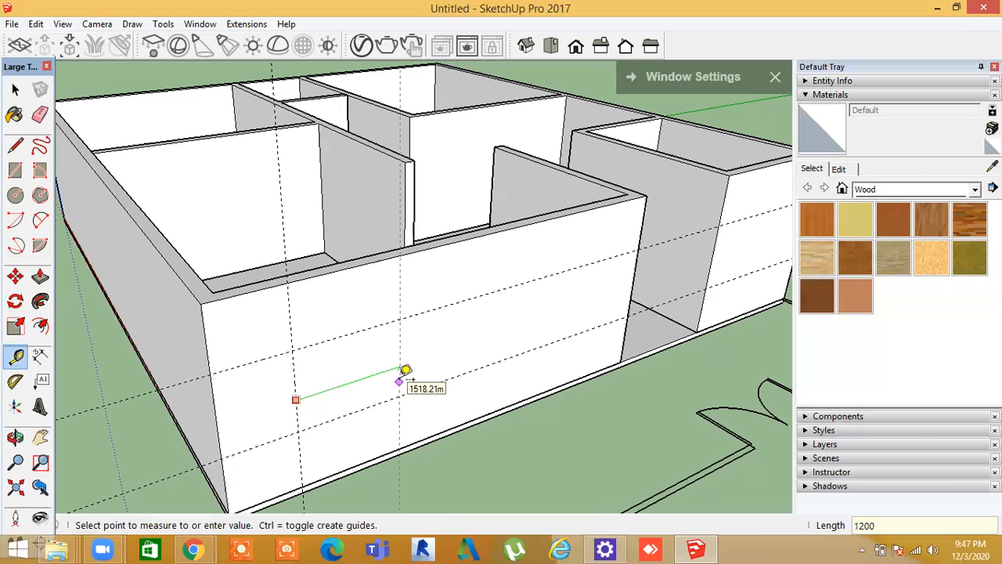
key(Return)
middle_drag(514, 465, 522, 462)
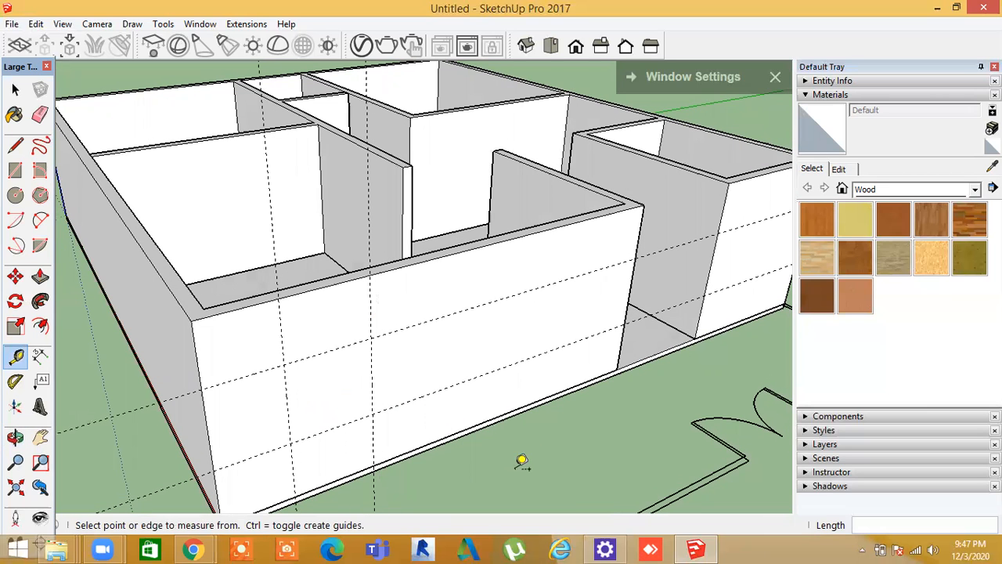
Draw a 1200 by 1200 window rectangle between the four guide intersections on the wall
click(15, 170)
click(283, 366)
text(1200,1200)
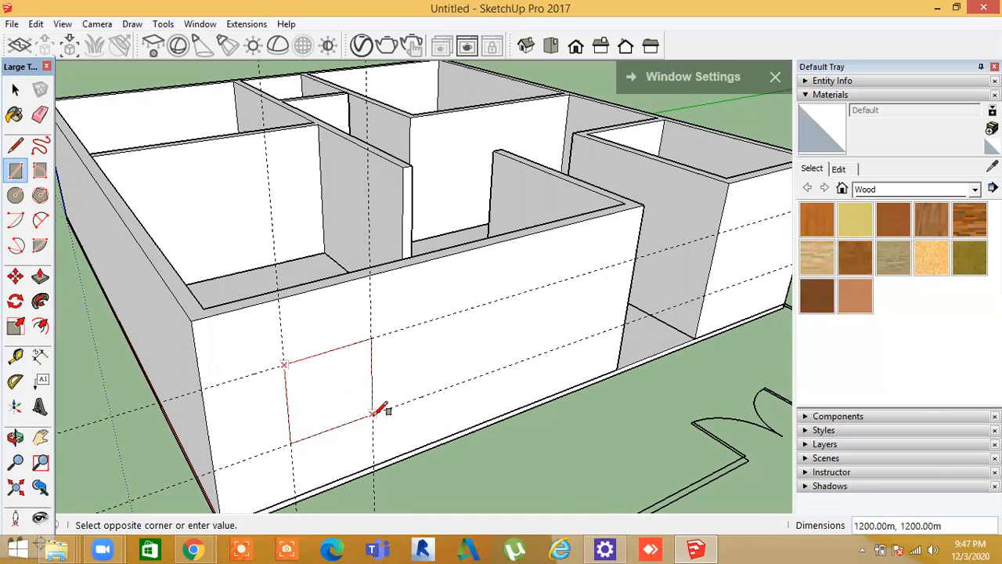
key(Return)
middle_drag(577, 471, 607, 456)
key(space)
Offset the window rectangle's outline to form a thin frame around the opening
middle_drag(501, 440, 323, 451)
click(40, 325)
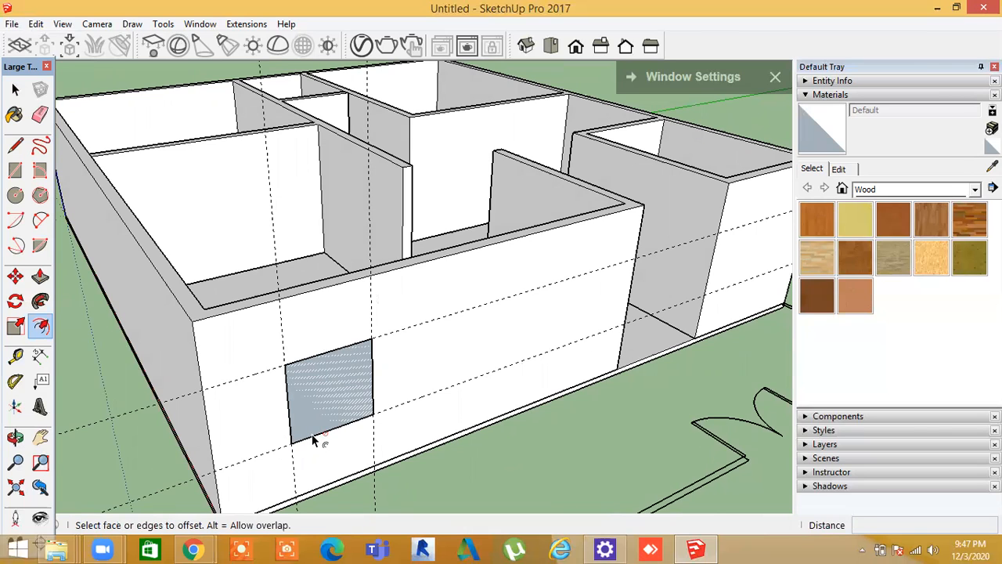
click(320, 354)
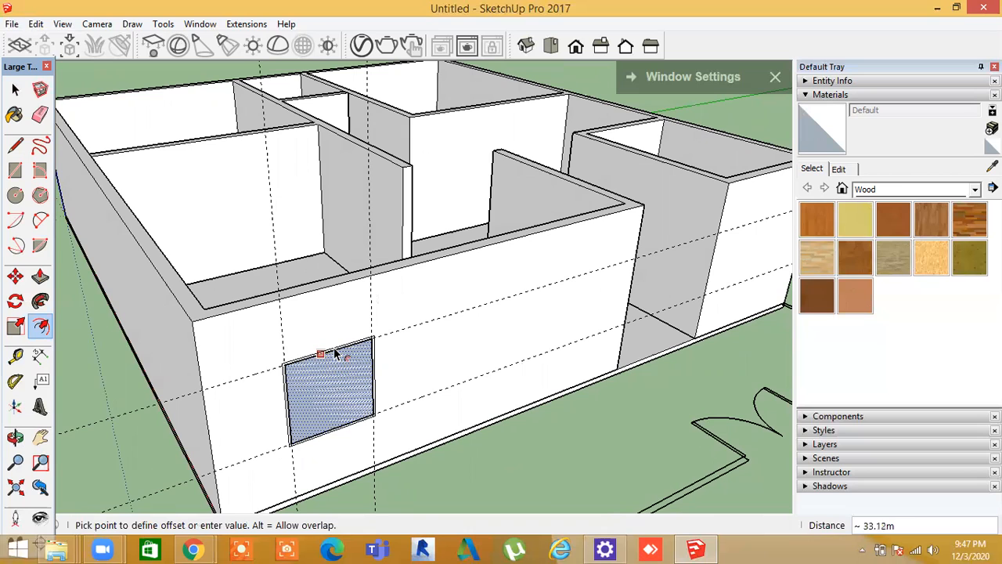
click(310, 446)
middle_drag(310, 446, 402, 433)
key(space)
scroll(402, 432, down, 5)
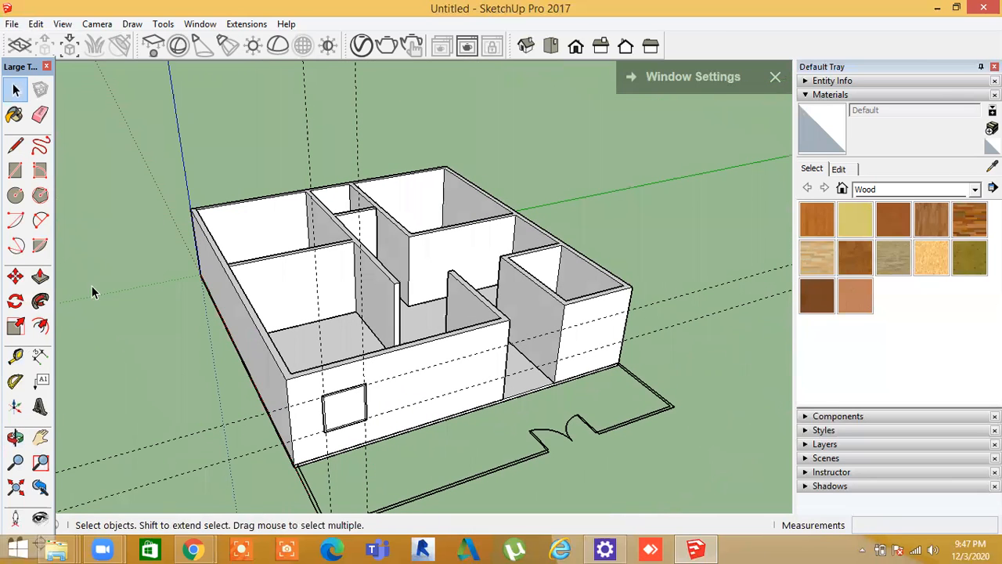
Select the guide lines around the house and delete them
drag(124, 348, 191, 482)
drag(130, 374, 130, 373)
drag(411, 87, 273, 97)
key(Delete)
Try to Push/Pull the window's inner face 200 m inward through the wall
scroll(349, 461, up, 3)
middle_drag(350, 460, 336, 441)
middle_drag(325, 385, 149, 379)
click(41, 278)
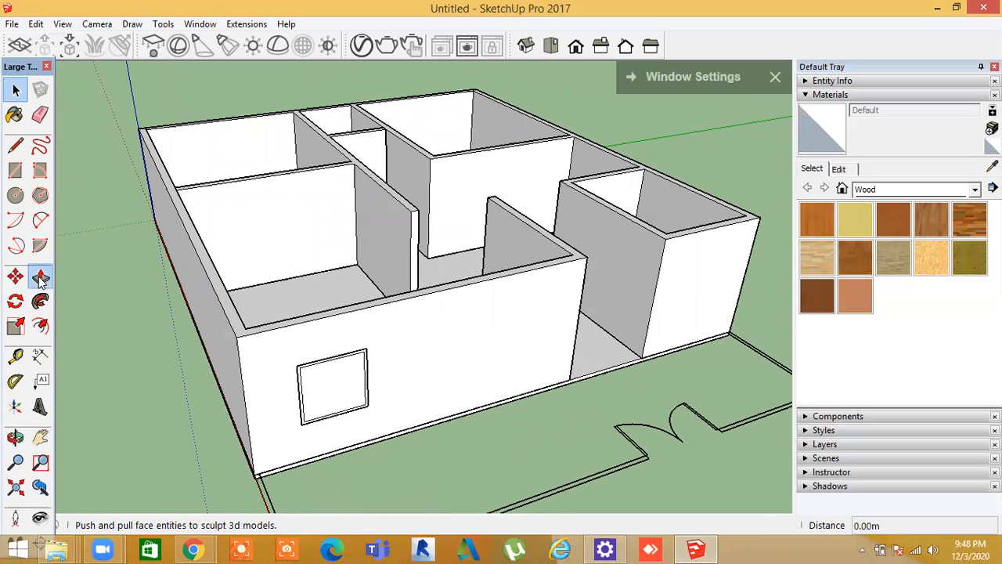
click(332, 389)
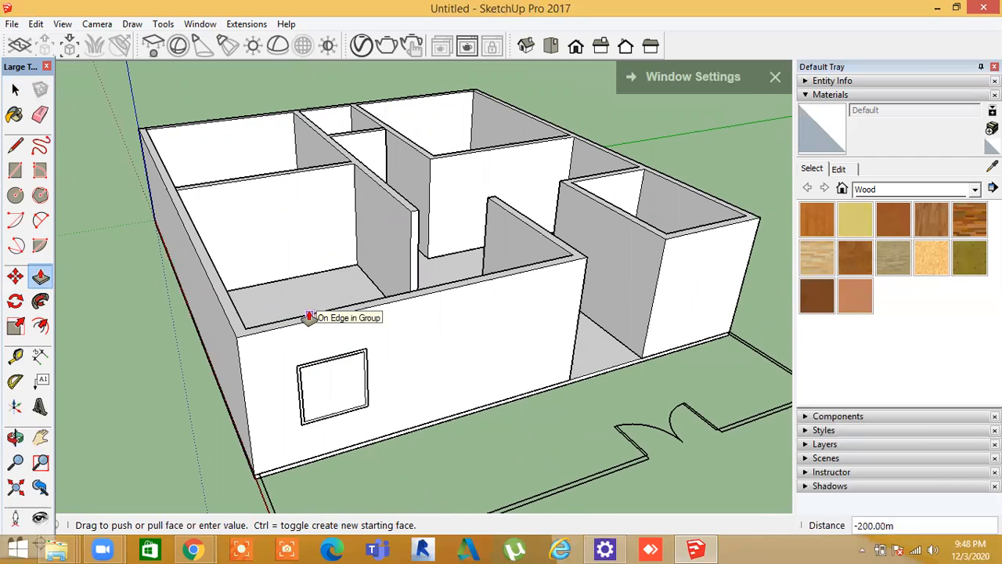
middle_drag(291, 324, 340, 367)
scroll(340, 367, up, 2)
click(339, 367)
scroll(336, 362, up, 2)
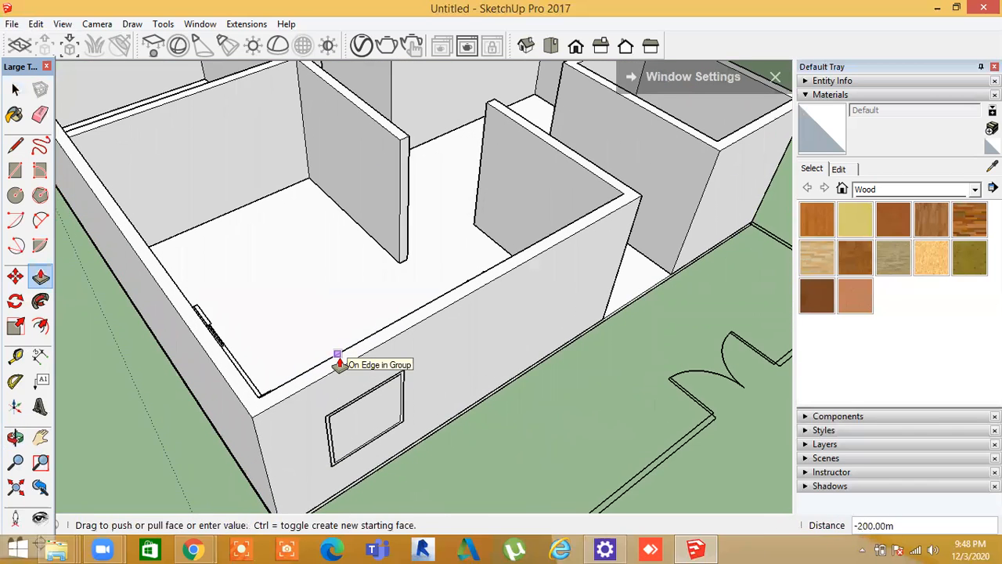
click(326, 417)
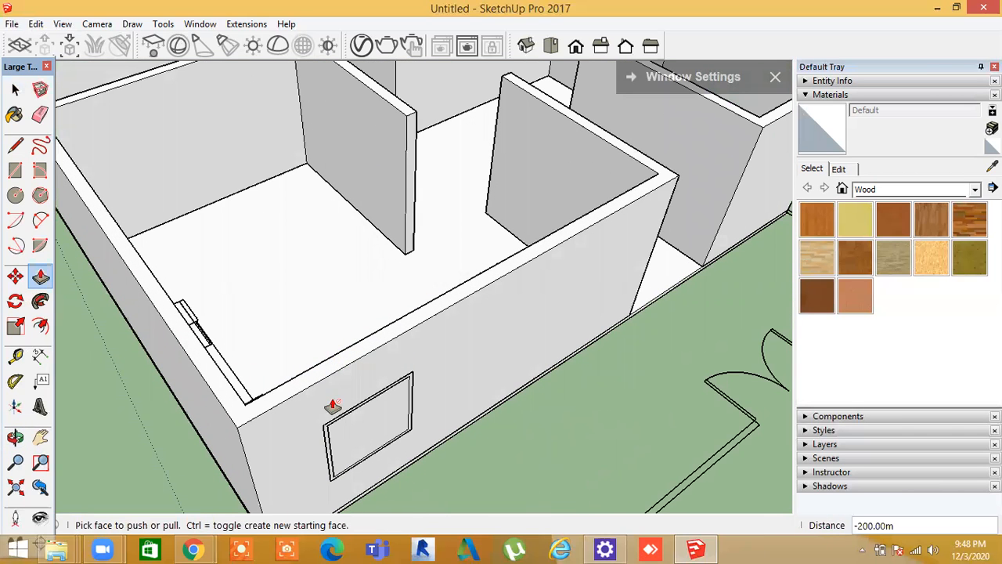
Retry the Push/Pull on the window face to cut the opening through the wall
click(365, 431)
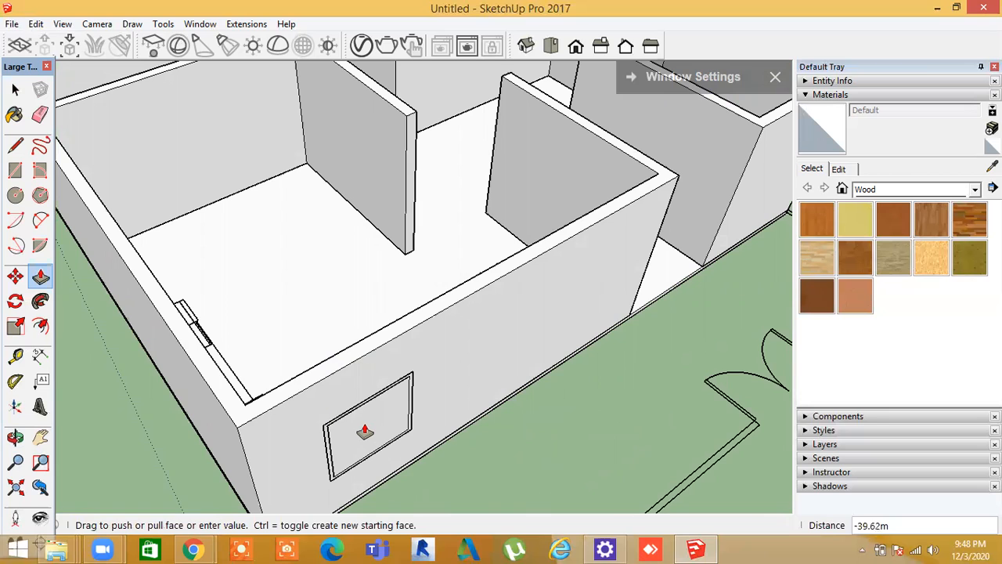
click(365, 432)
click(371, 435)
middle_drag(380, 398, 305, 282)
click(40, 277)
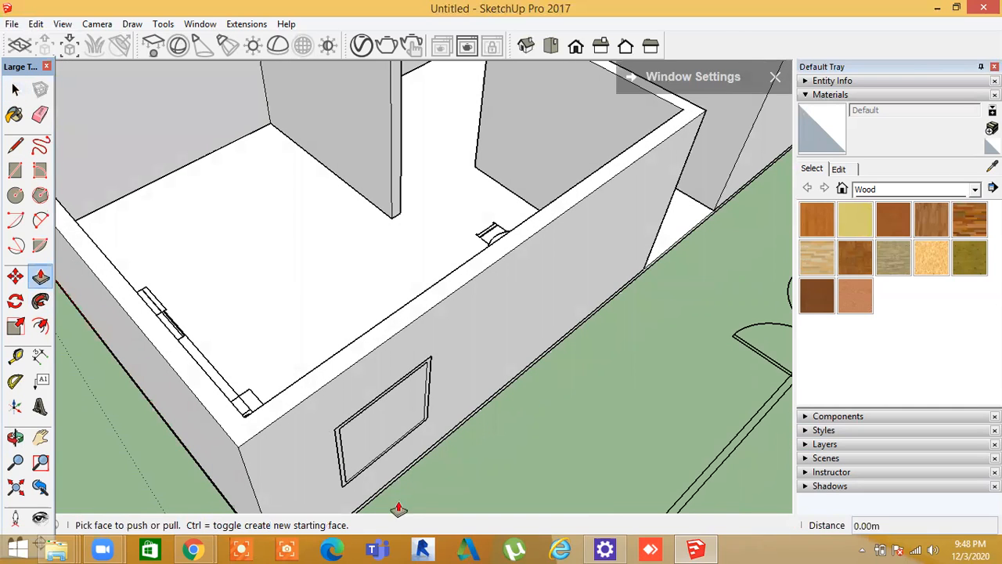
click(385, 432)
click(376, 434)
Undo the window face, its frame and the guide lines on the wall
key(space)
triple_click(375, 429)
middle_drag(374, 429, 322, 379)
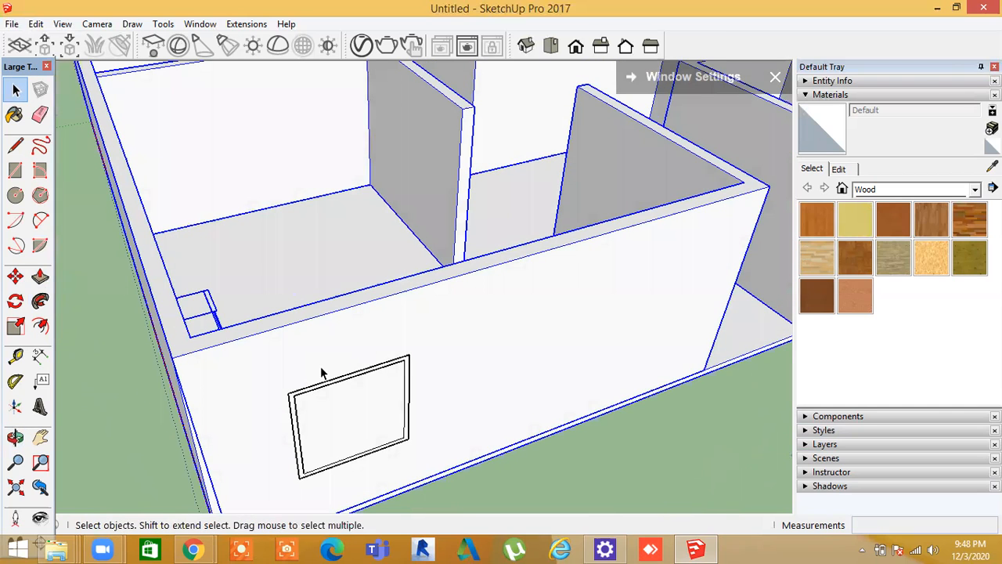
click(227, 393)
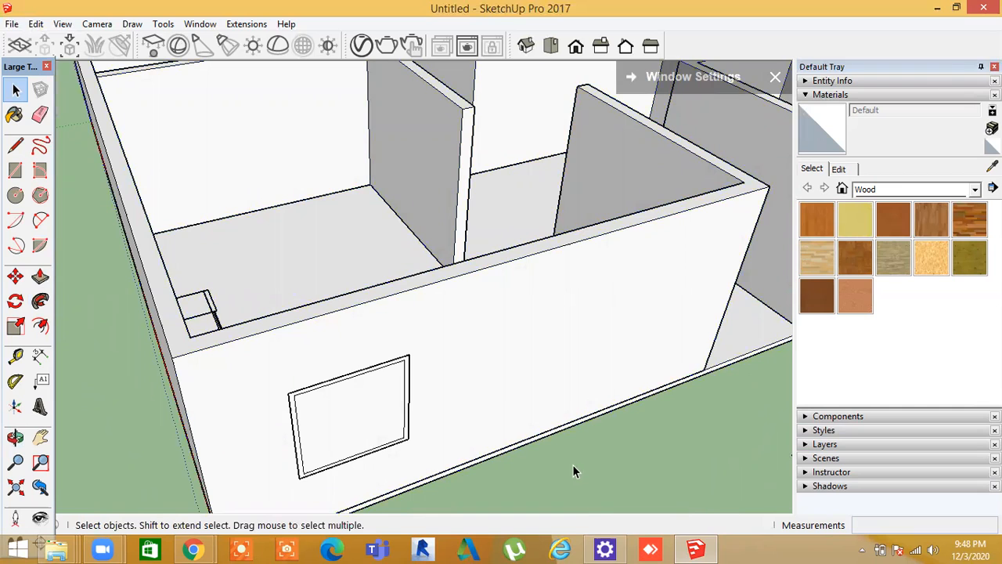
key(ctrl+z)
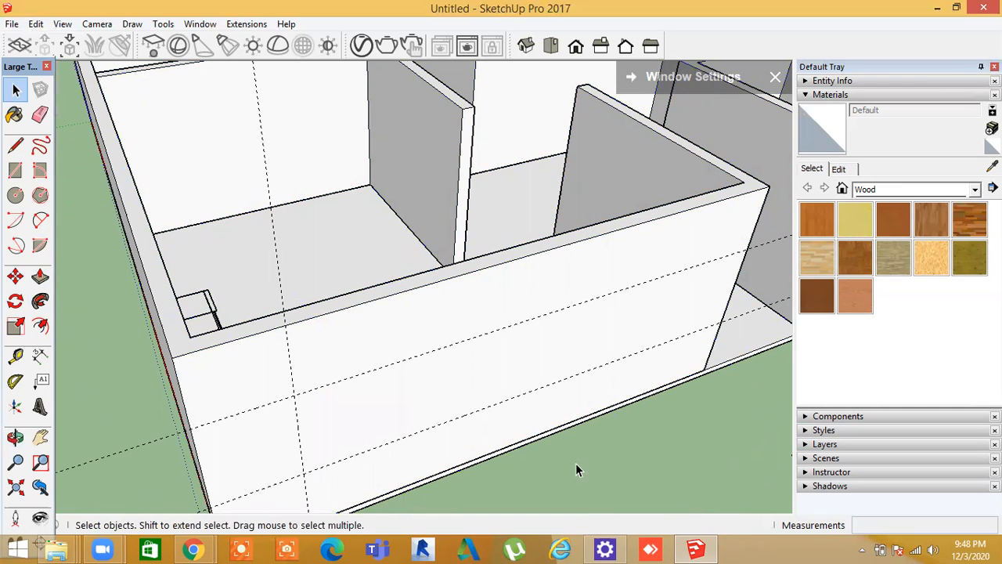
key(ctrl+z)
Open the group containing the raised walls and floor plan for editing
scroll(577, 465, down, 3)
middle_drag(577, 464, 392, 377)
key(ctrl+a)
click(552, 300)
click(584, 421)
key(space)
click(14, 356)
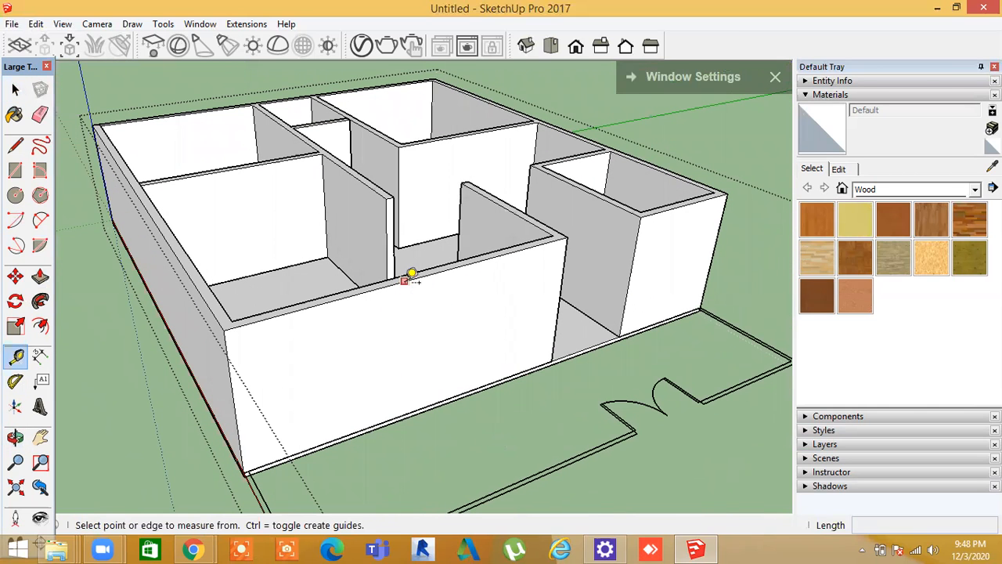
click(404, 280)
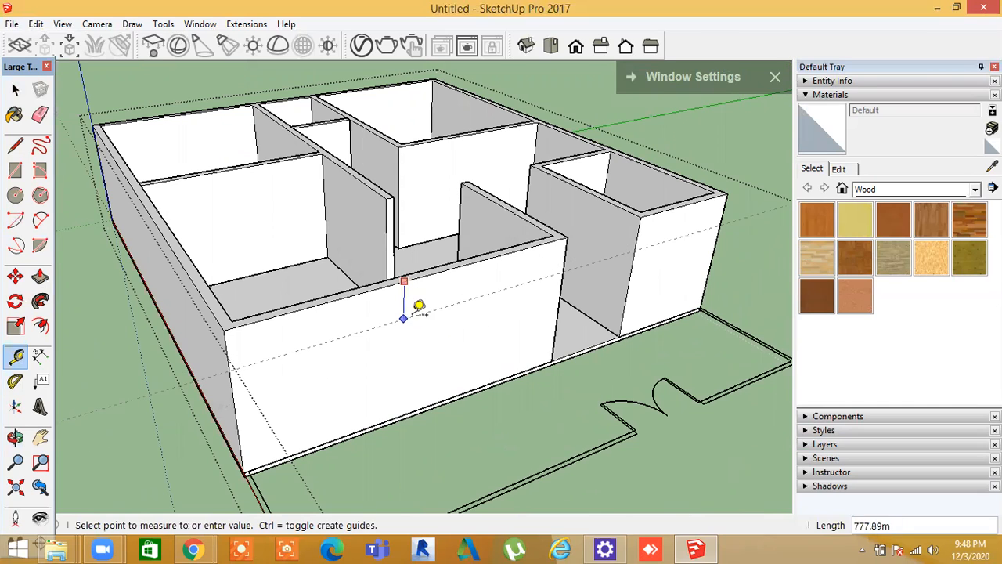
key(space)
Place a horizontal guide 900 m above the front wall's bottom edge and another 1200 m above that guide
click(15, 356)
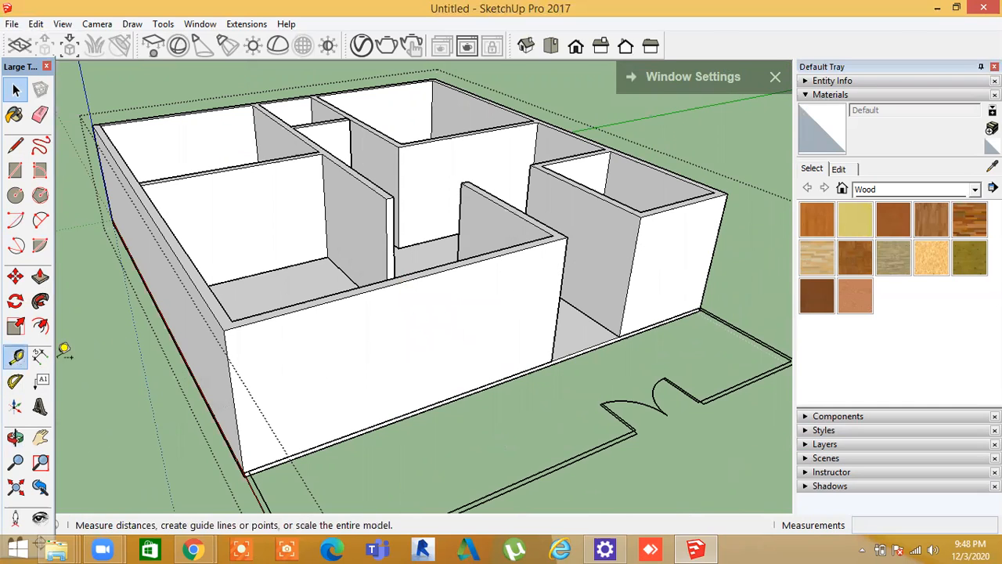
click(434, 406)
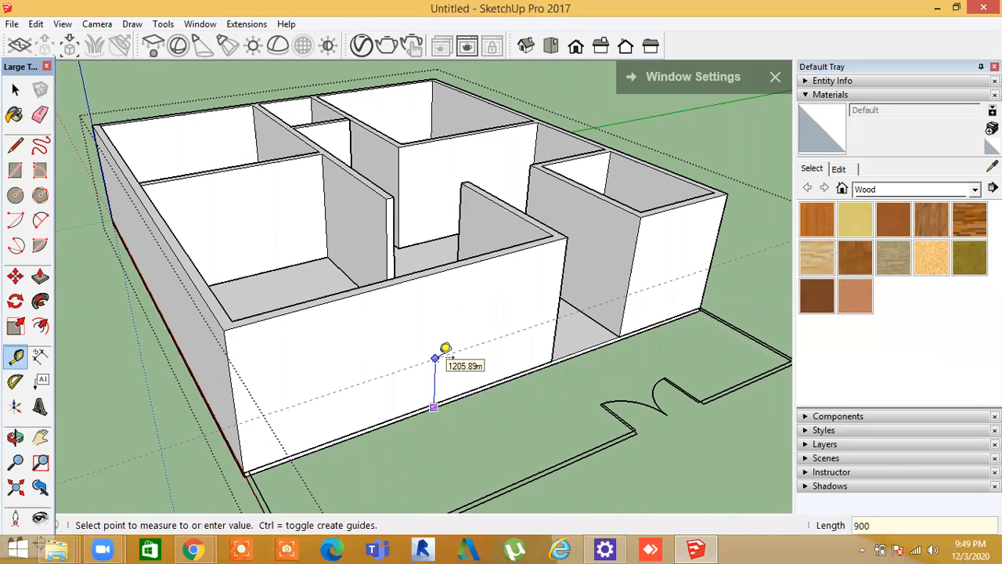
click(445, 347)
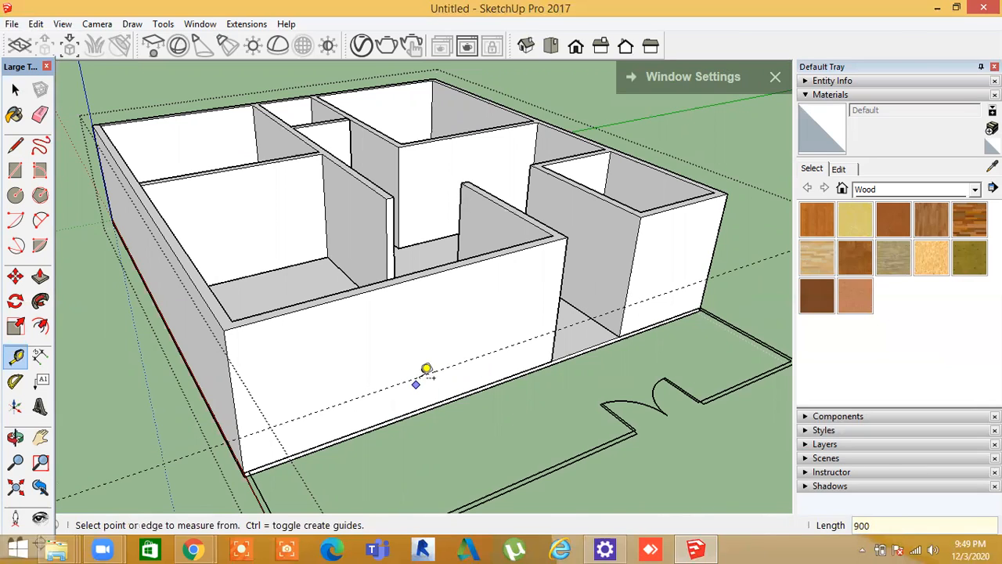
click(424, 373)
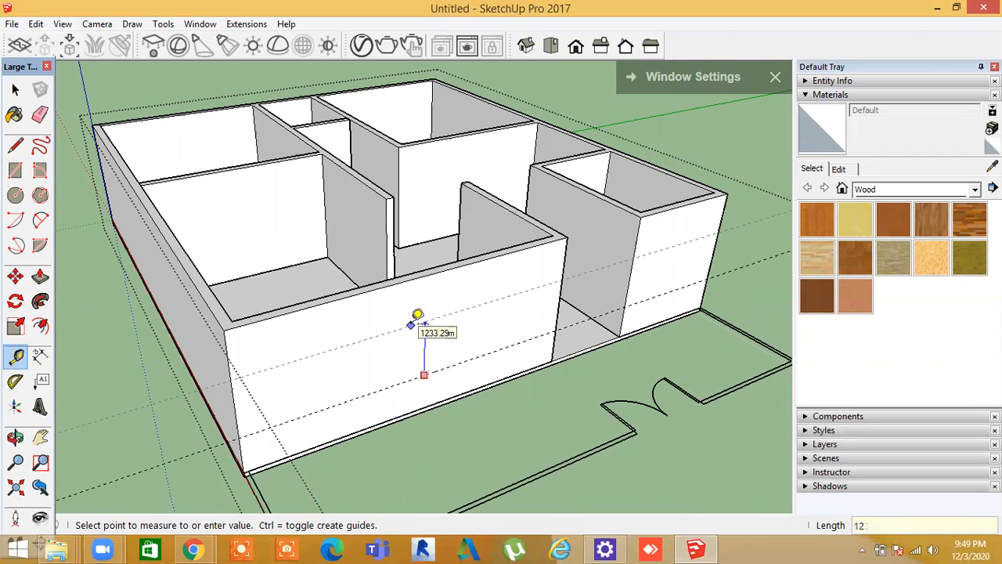
click(418, 315)
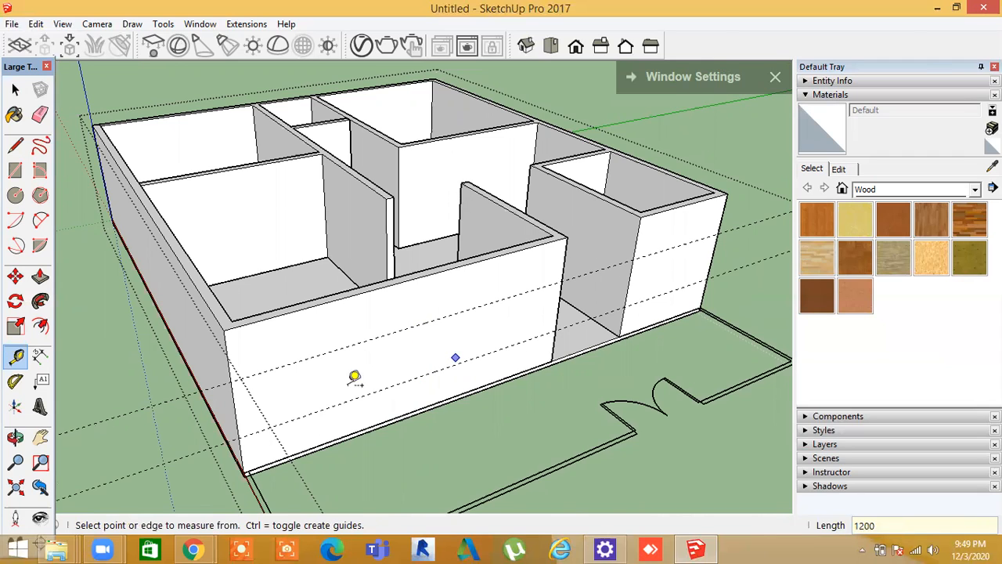
Add a vertical guide about 940 m from the front wall's outer corner and a second one 1500 m beyond it
click(240, 404)
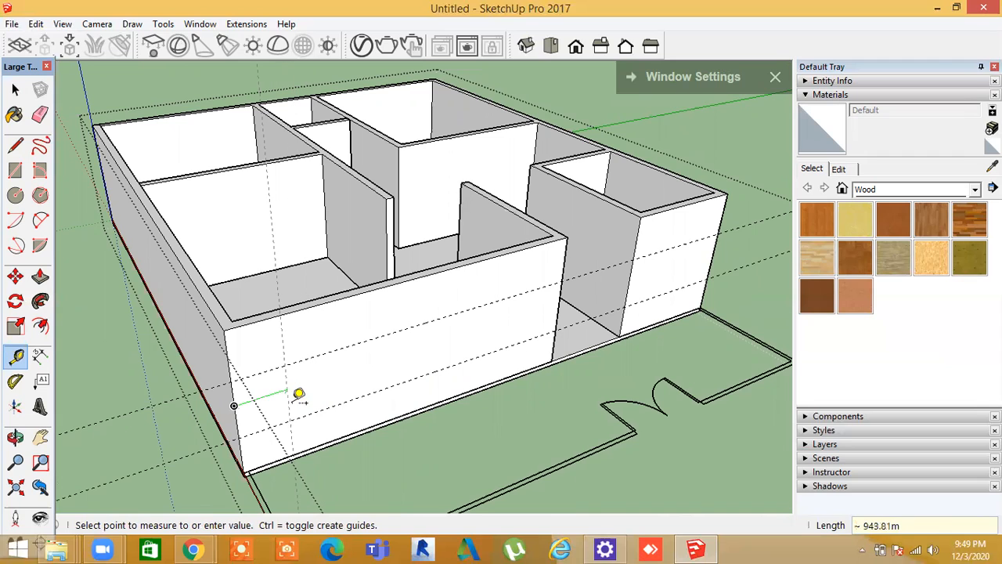
click(293, 390)
click(288, 400)
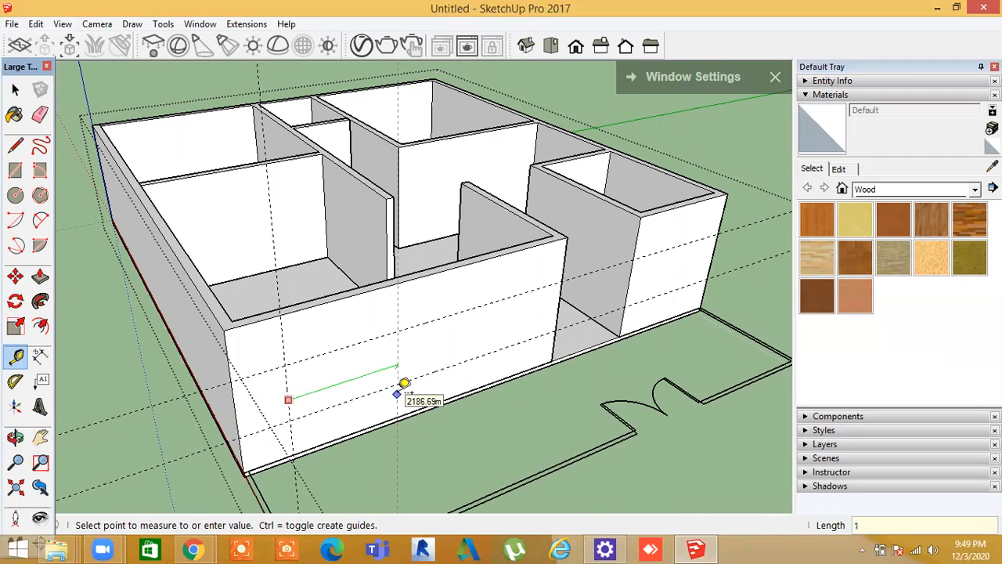
text(1500)
key(Return)
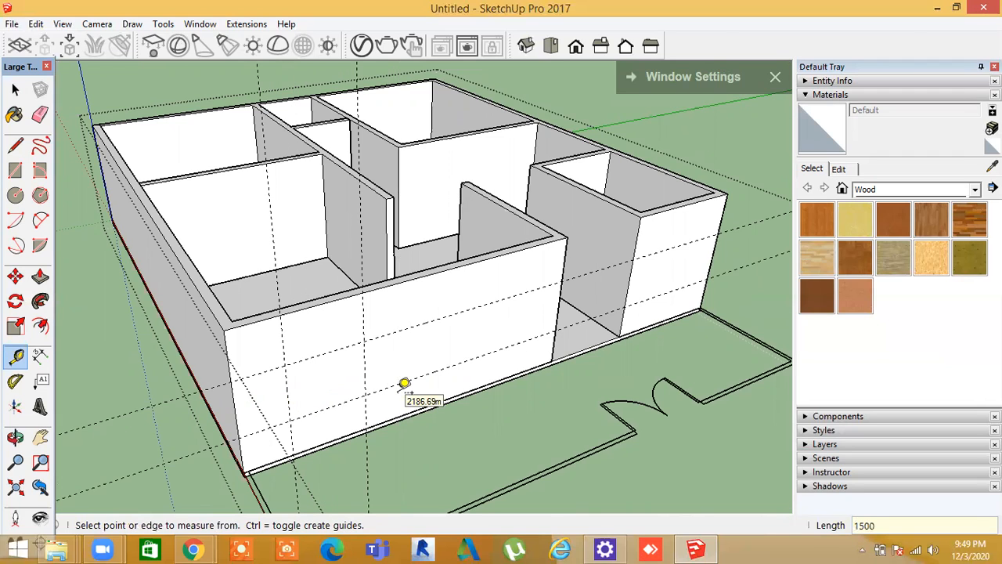
Draw a 1500 m by 1200 m window rectangle between the guides and offset its outline about 42 m outward as a frame
click(15, 170)
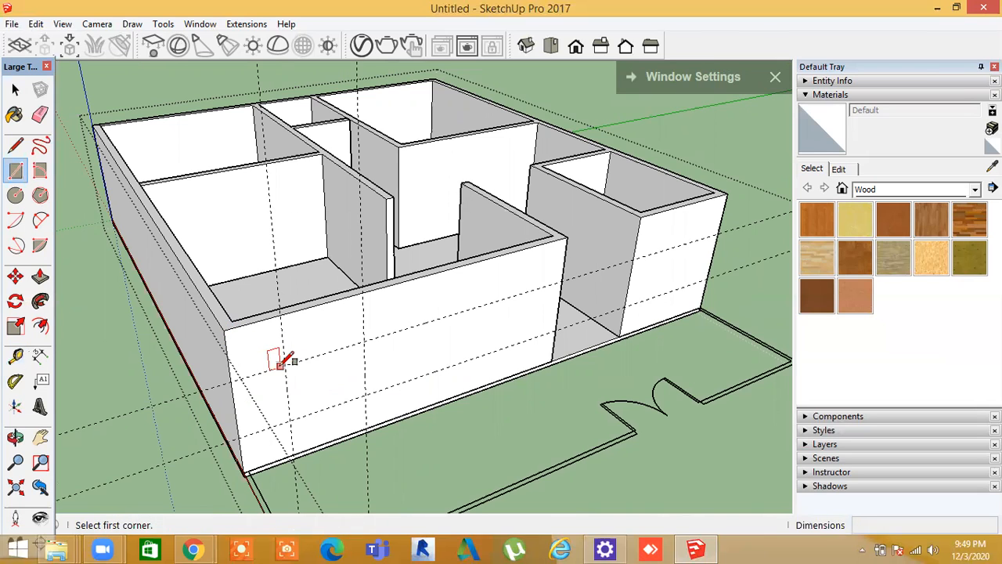
click(284, 365)
click(365, 400)
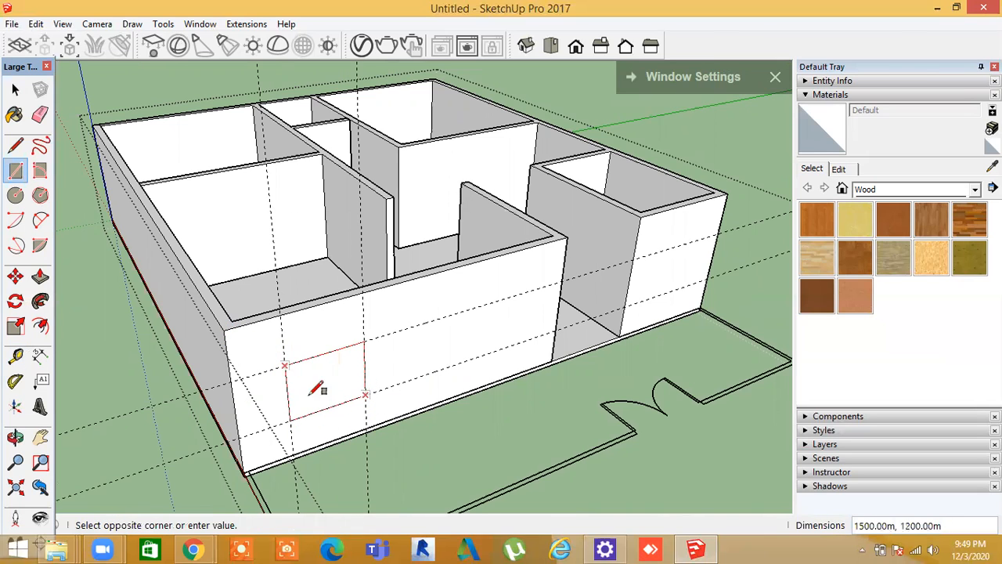
click(40, 326)
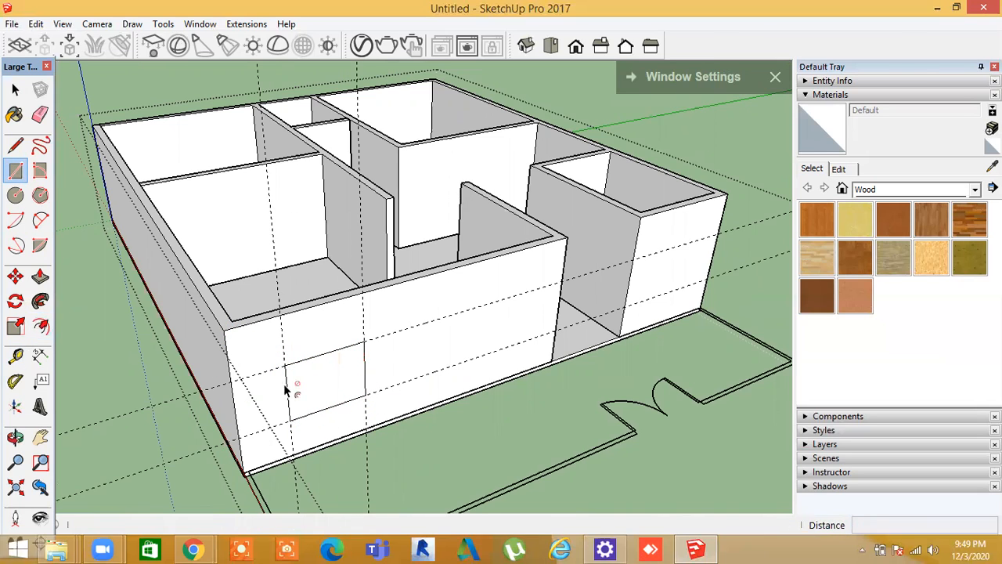
click(311, 417)
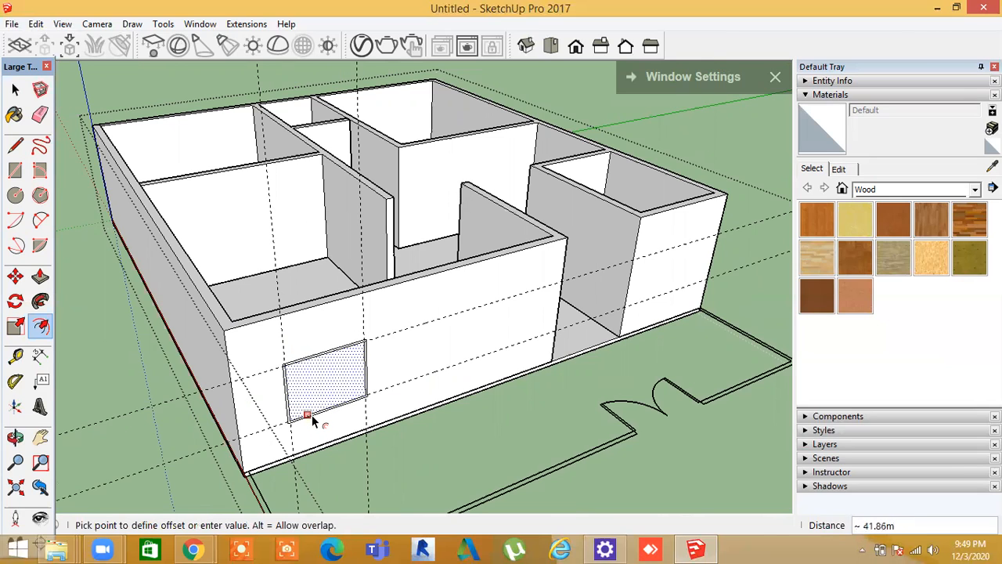
key(Escape)
key(space)
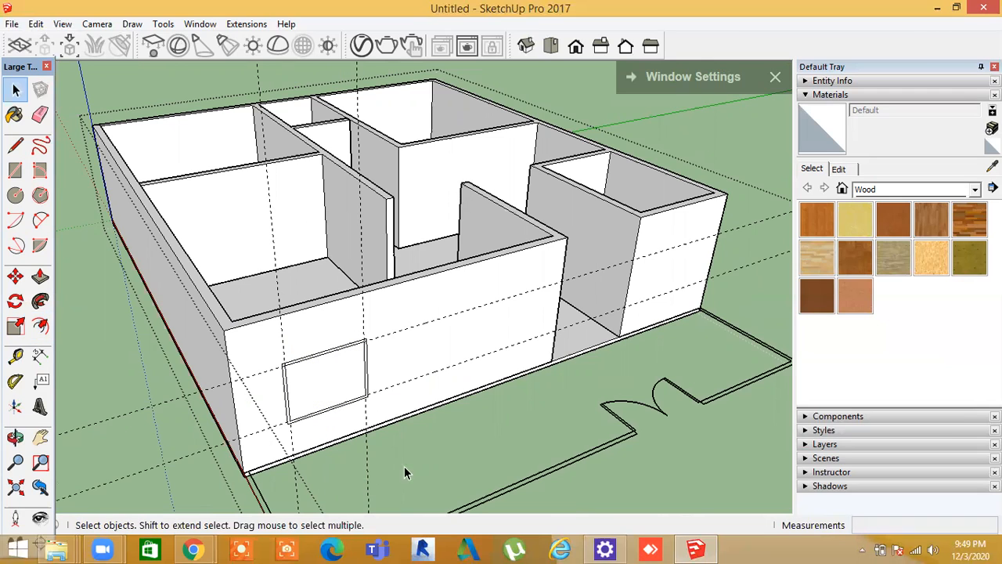
Try to Push/Pull the window's inner face 200 m inward through the front wall
middle_drag(450, 473, 159, 363)
click(40, 274)
click(451, 399)
click(441, 352)
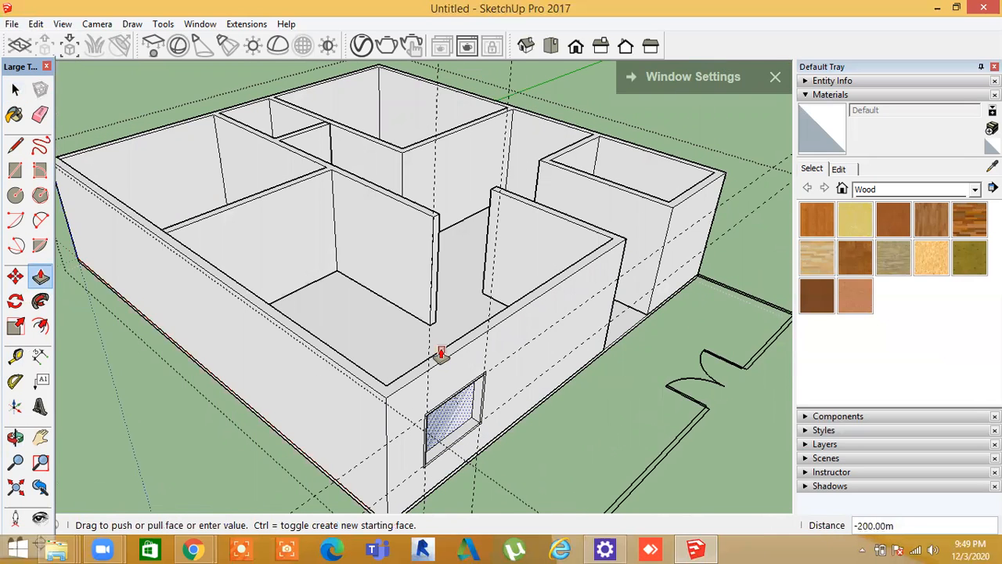
middle_drag(593, 462, 512, 436)
scroll(523, 423, down, 4)
key(space)
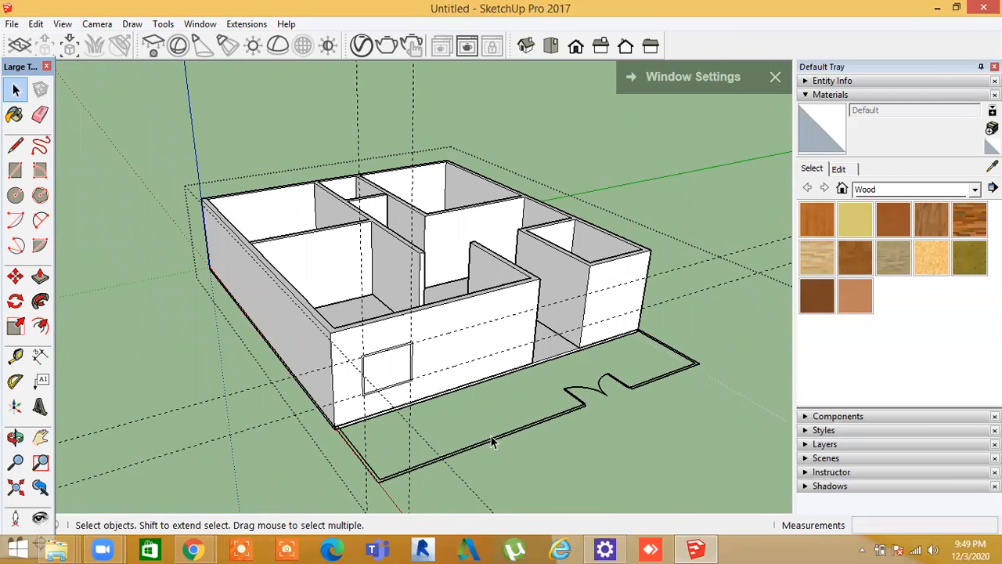
Push/Pull the window's inner face 200 m to the wall's inner side to cut the opening
middle_drag(217, 399, 235, 407)
click(41, 276)
click(421, 400)
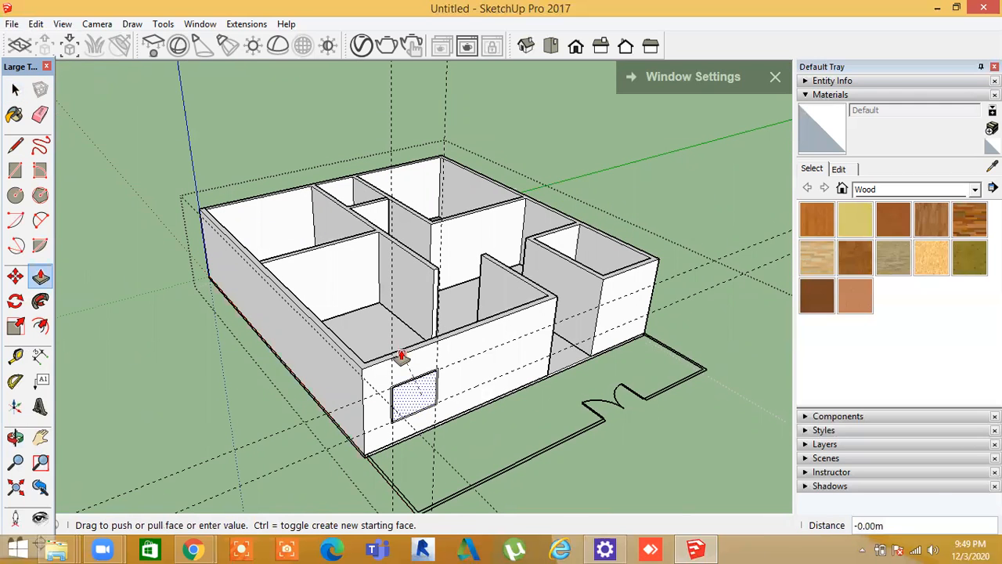
scroll(402, 353, up, 4)
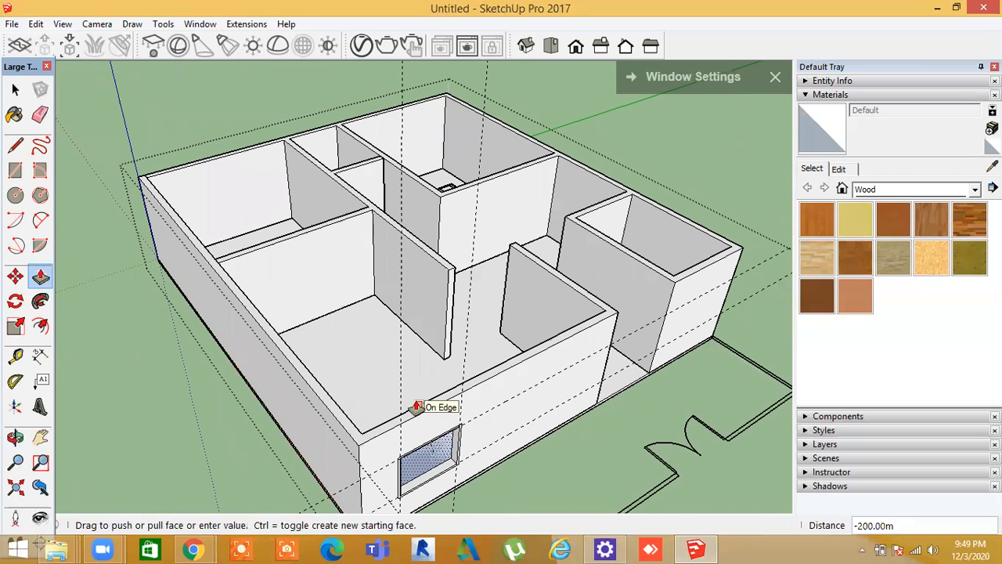
click(356, 430)
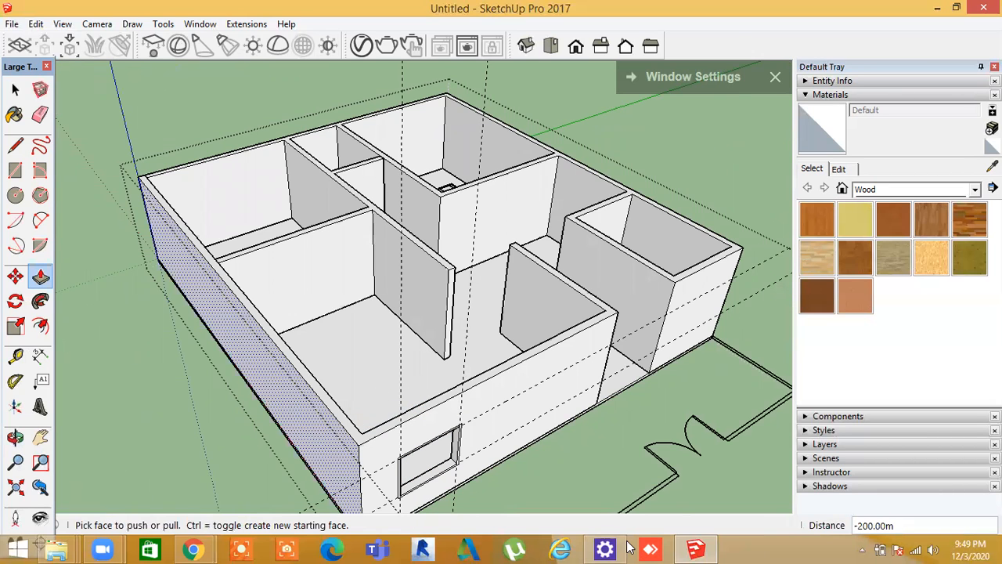
Select and delete the horizontal guide lines running across the window
middle_drag(555, 320, 271, 418)
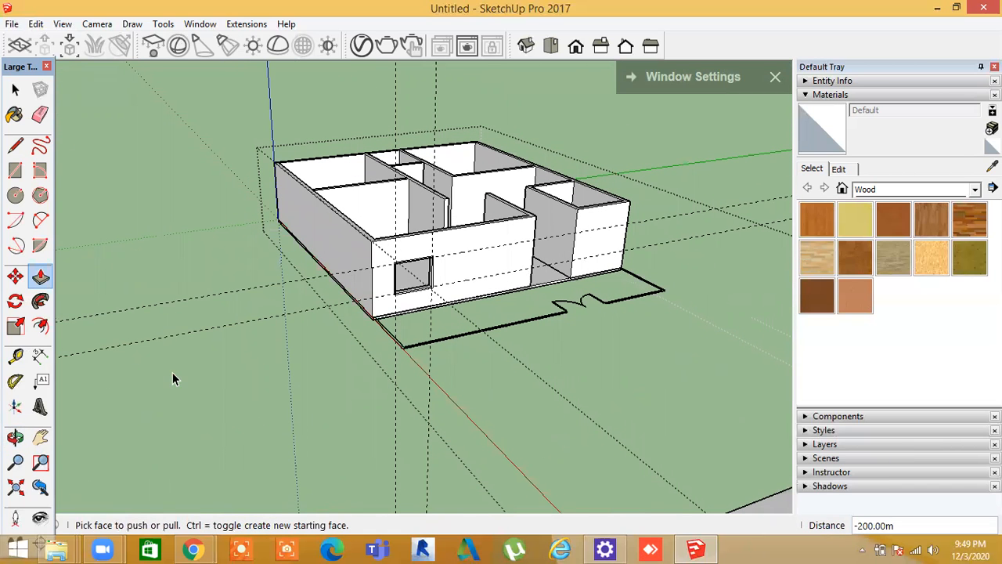
key(space)
drag(185, 356, 154, 275)
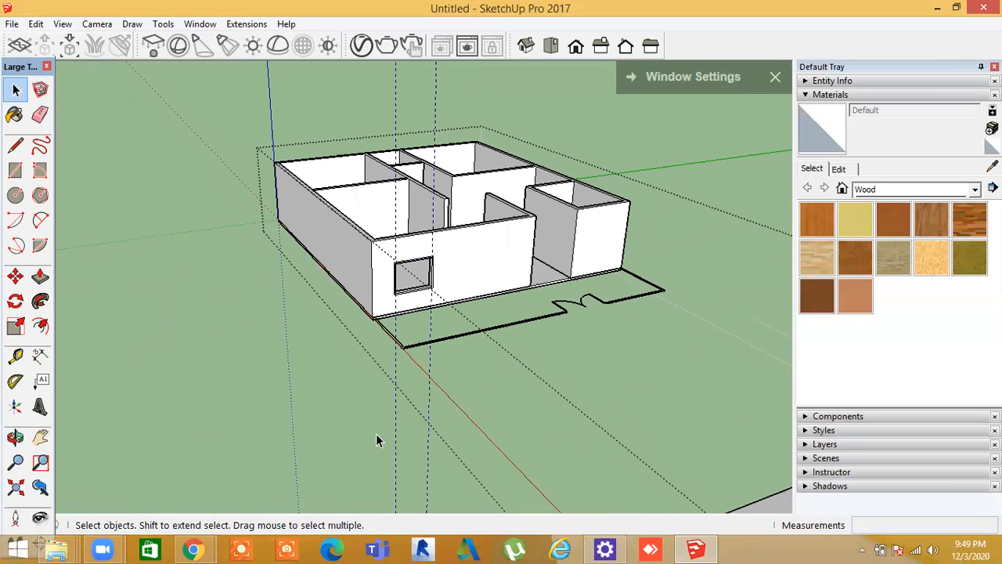
Place a vertical guide on the front wall about 2032 m from the guide at the window's inner side
middle_drag(381, 440, 301, 360)
scroll(450, 347, up, 3)
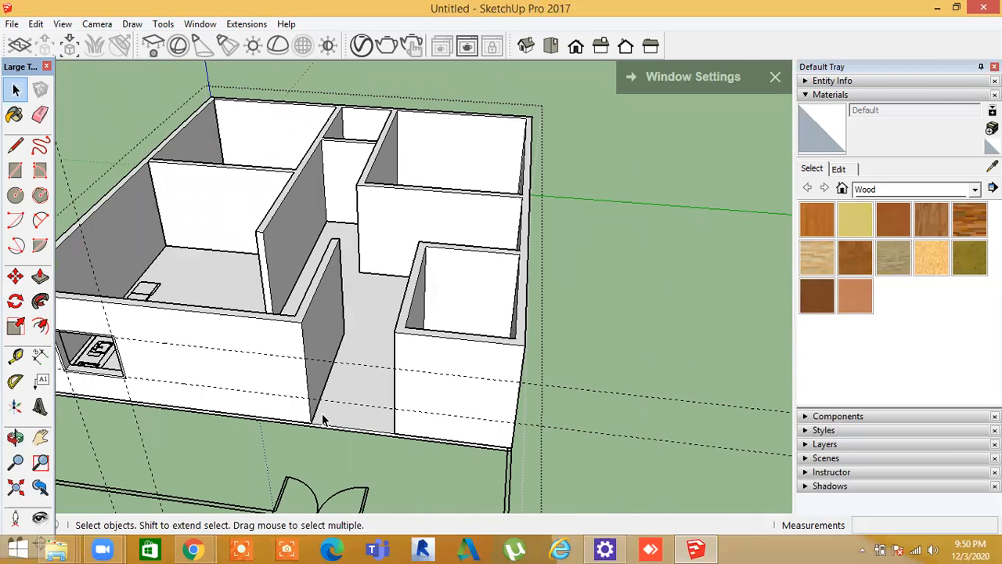
middle_drag(356, 381, 407, 388)
middle_drag(286, 416, 321, 234)
scroll(322, 235, up, 8)
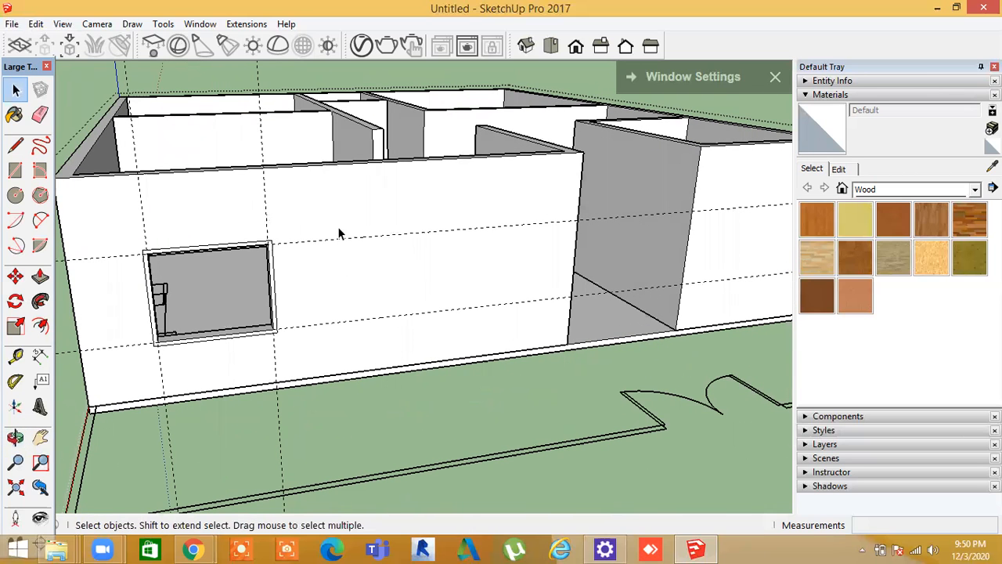
click(15, 170)
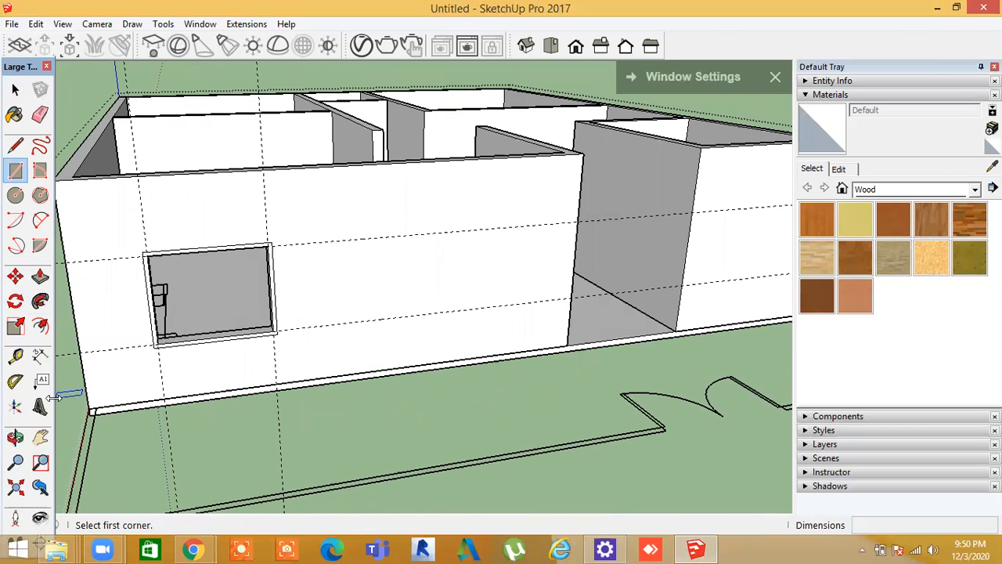
click(15, 356)
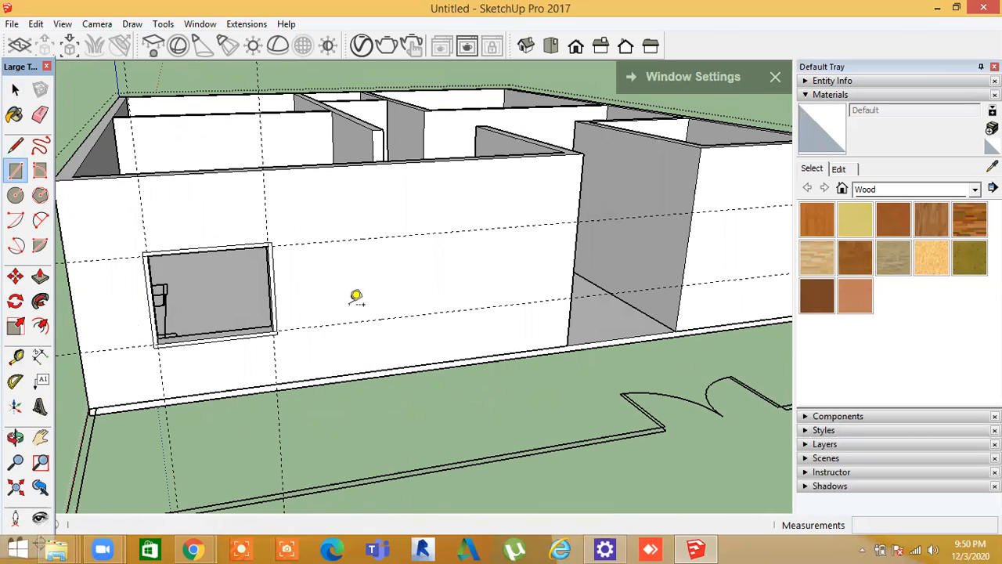
click(266, 227)
mouse_move(365, 273)
middle_down()
mouse_move(391, 261)
mouse_move(304, 246)
middle_up()
click(299, 255)
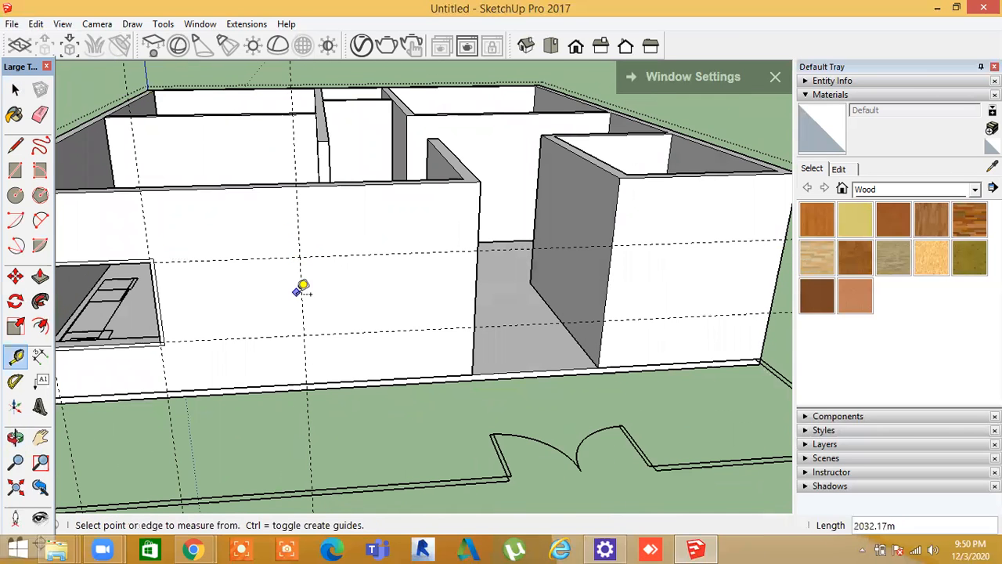
Try to place another vertical guide 1.2 m from the newest one, back towards the window
click(300, 255)
key(space)
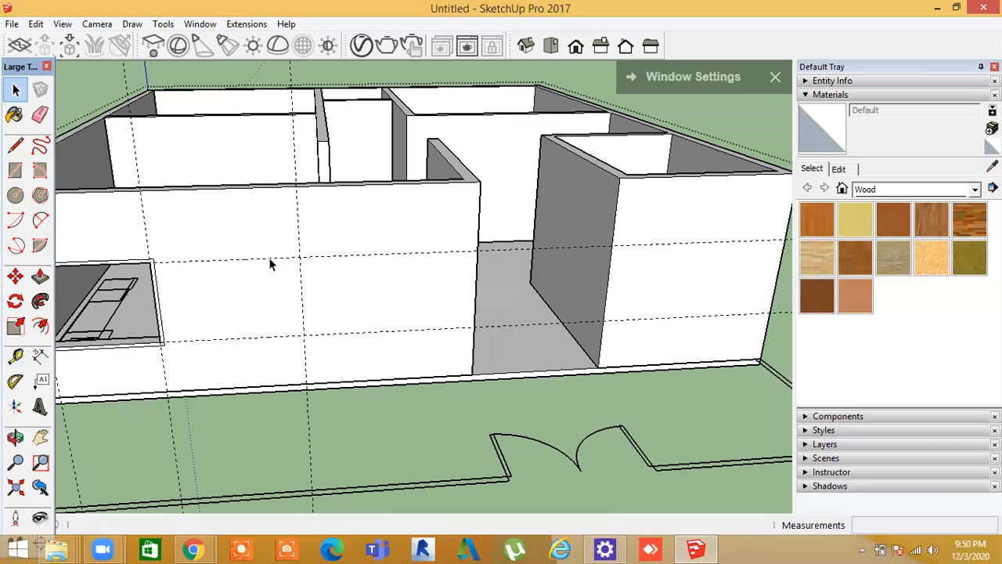
click(15, 356)
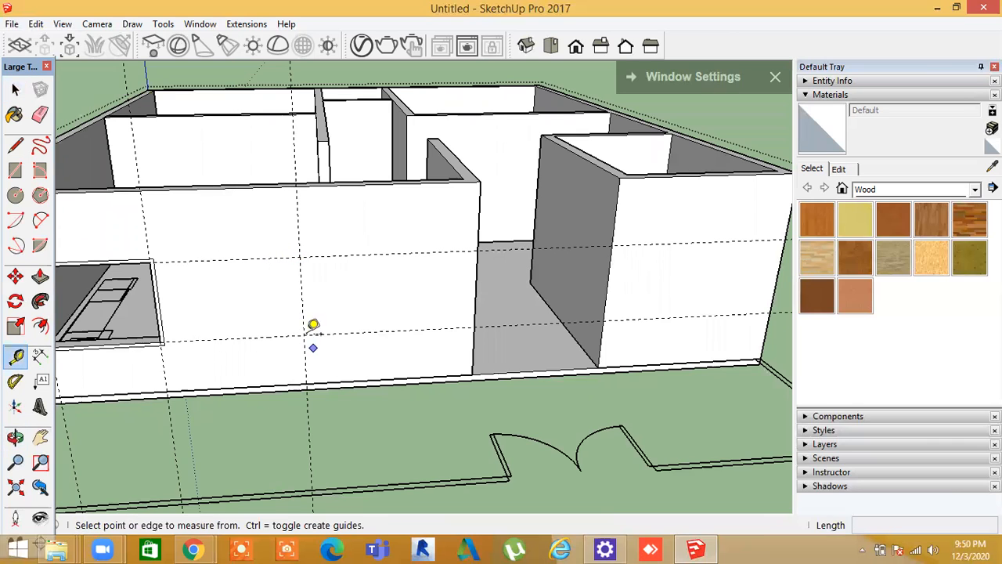
click(310, 329)
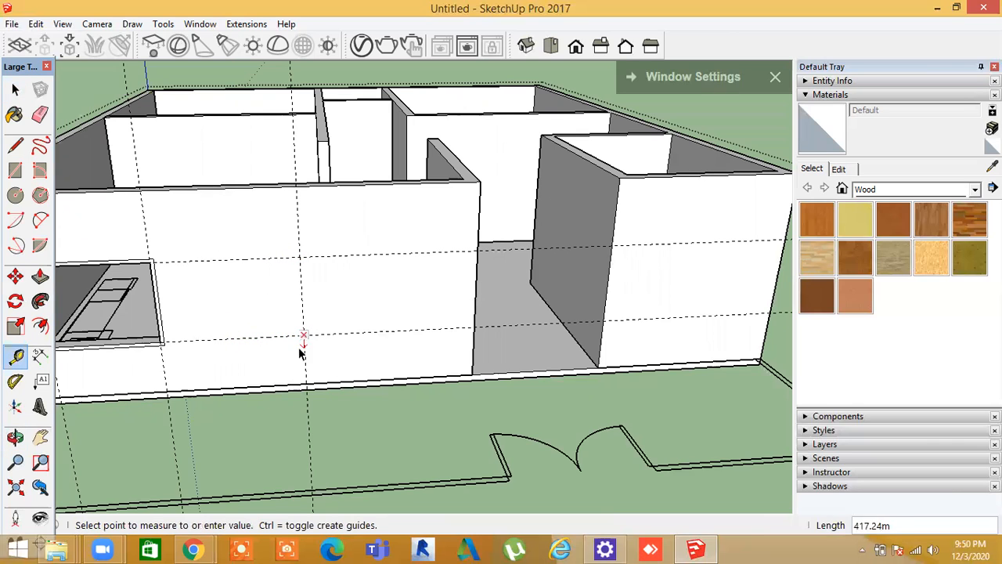
key(space)
click(15, 356)
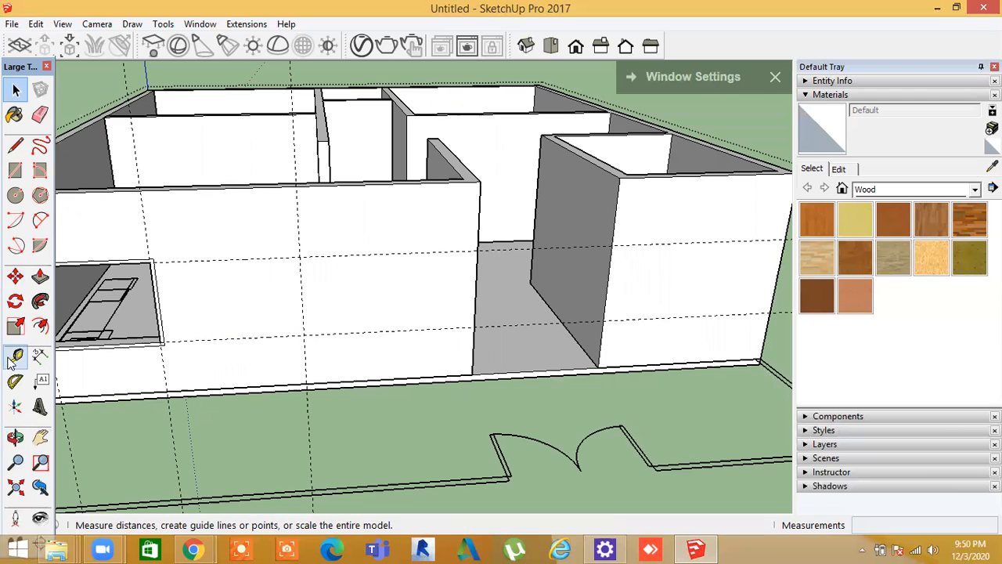
click(306, 368)
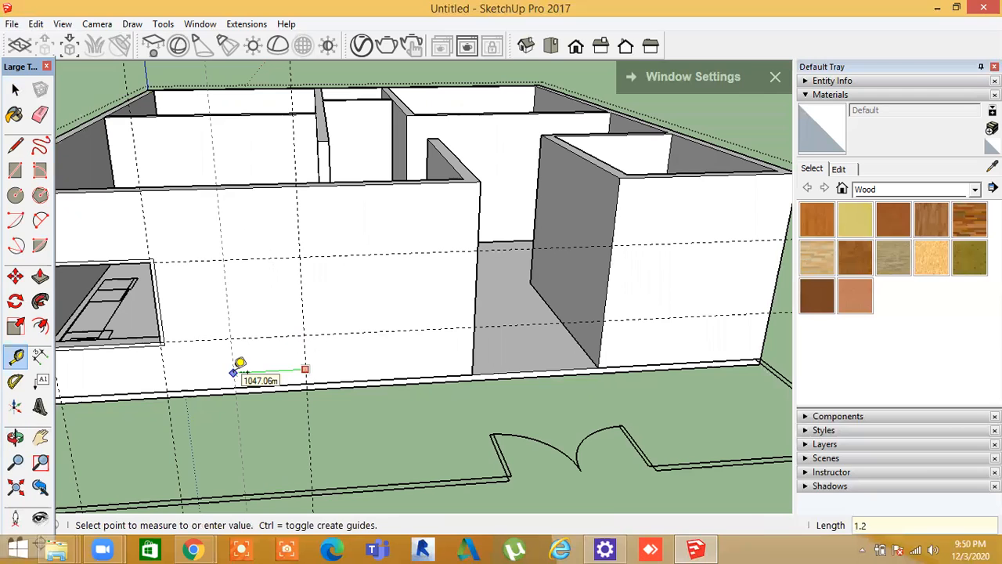
key(Return)
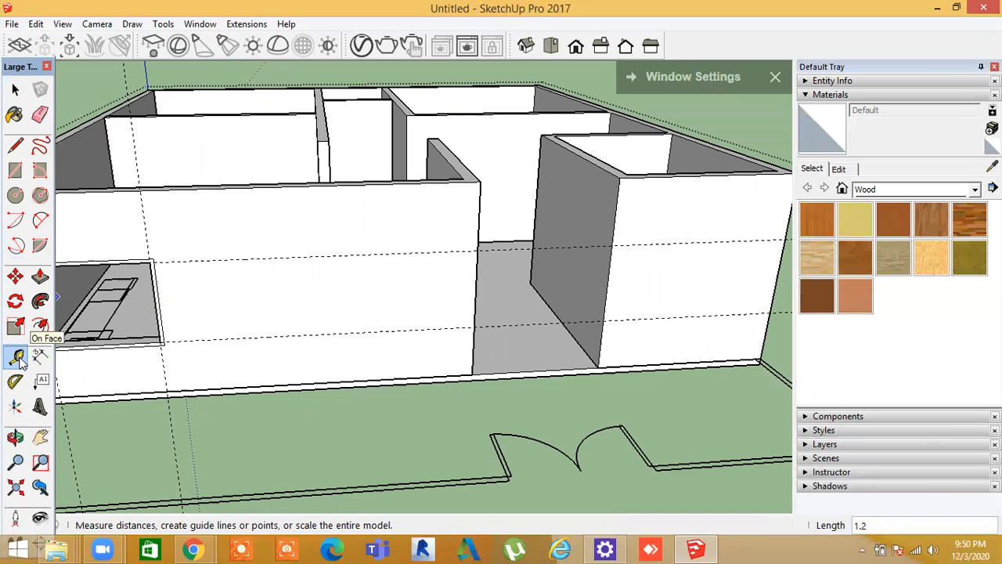
Place a vertical guide between the window and the entrance gap, plus a second one 1000 m back towards the window
click(144, 218)
click(304, 229)
click(305, 268)
text(1000)
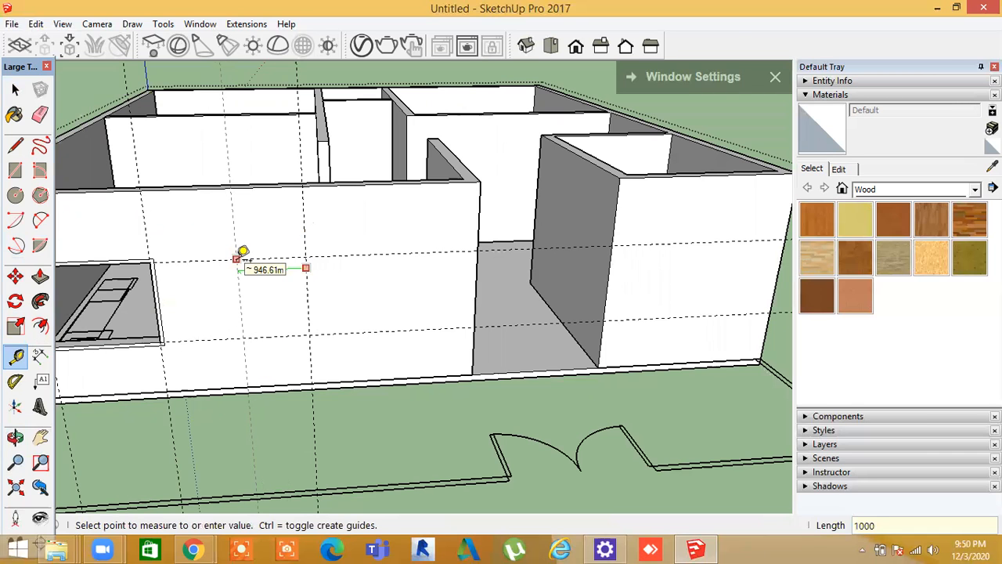
key(Return)
Draw a door rectangle between the two new vertical guides, from the wall's base up to the upper horizontal guide
middle_drag(352, 461, 360, 416)
click(16, 171)
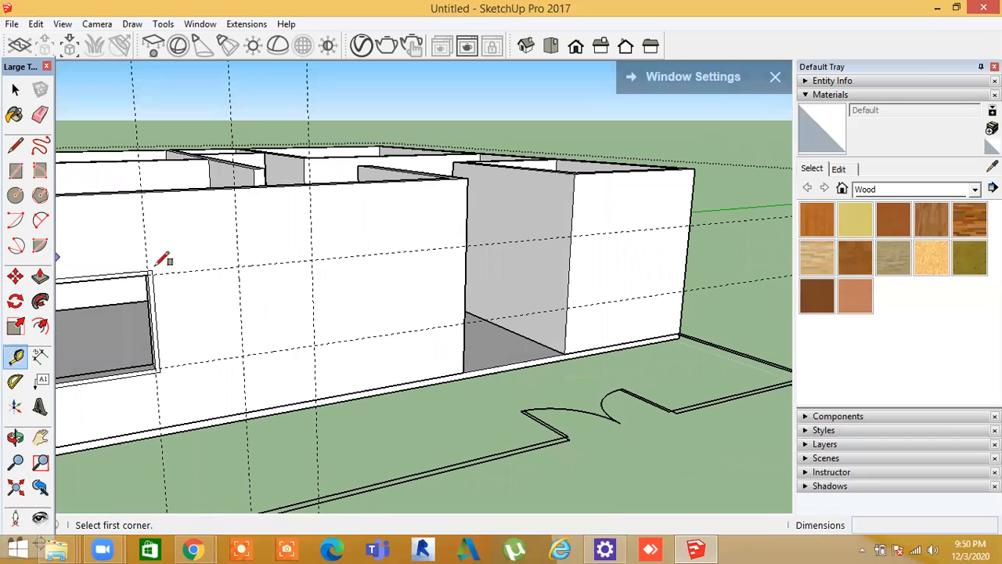
click(315, 399)
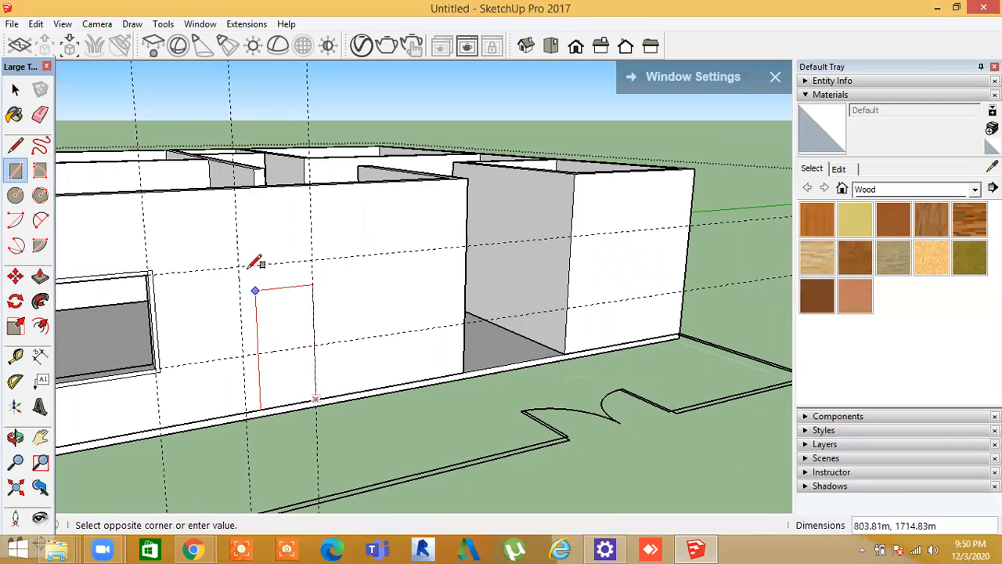
middle_drag(344, 460, 374, 469)
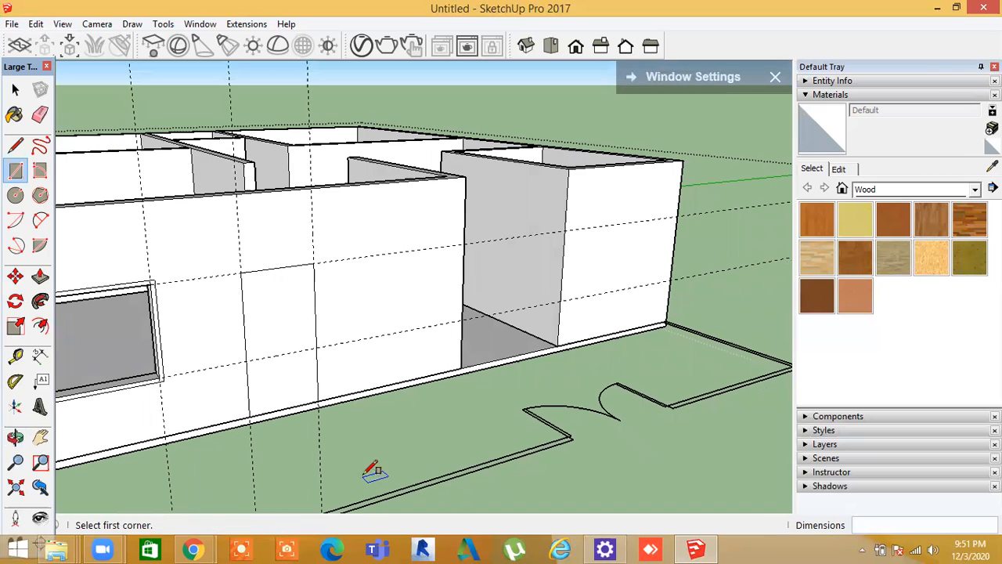
click(40, 330)
click(254, 408)
key(Escape)
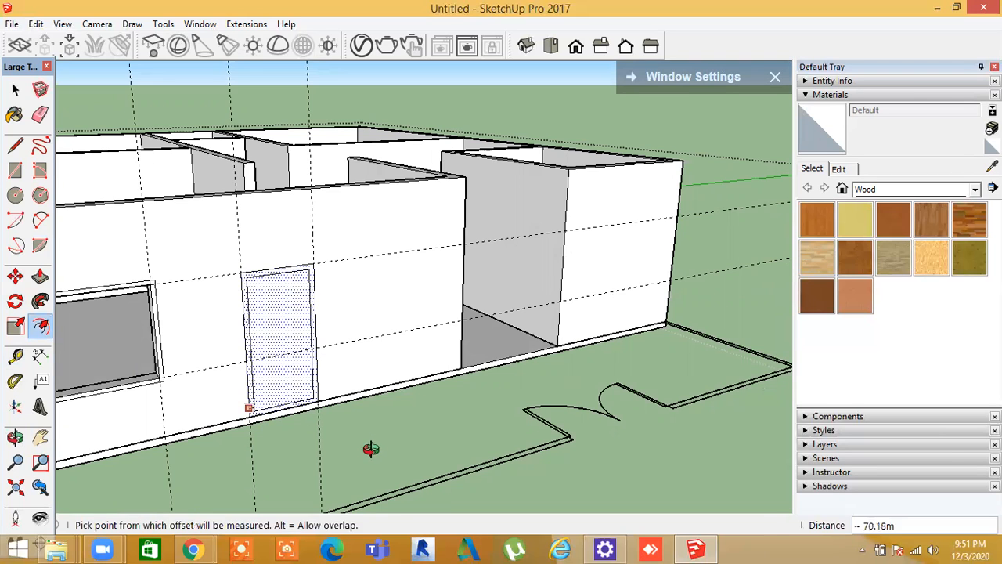
middle_drag(369, 446, 345, 466)
key(ctrl+z)
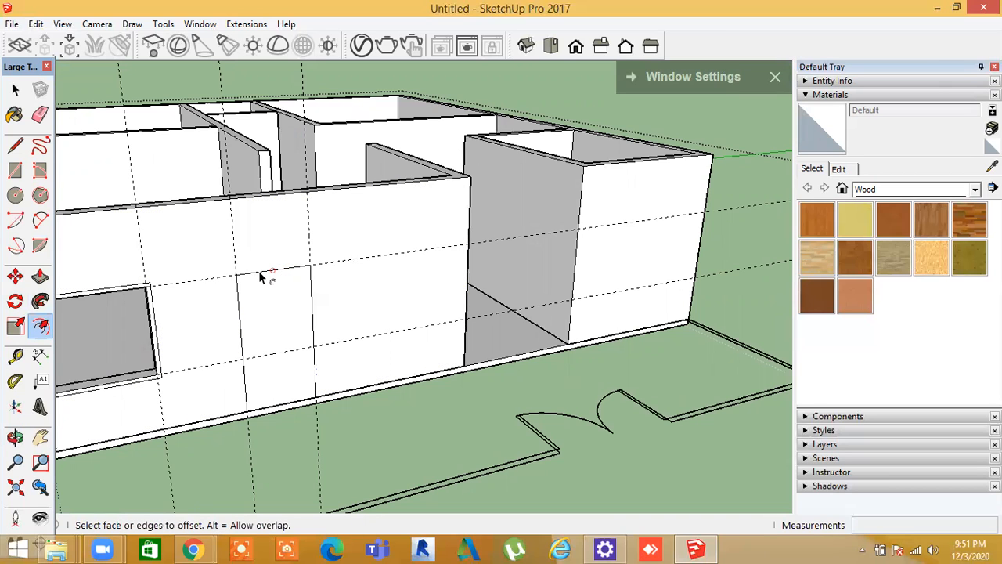
click(239, 318)
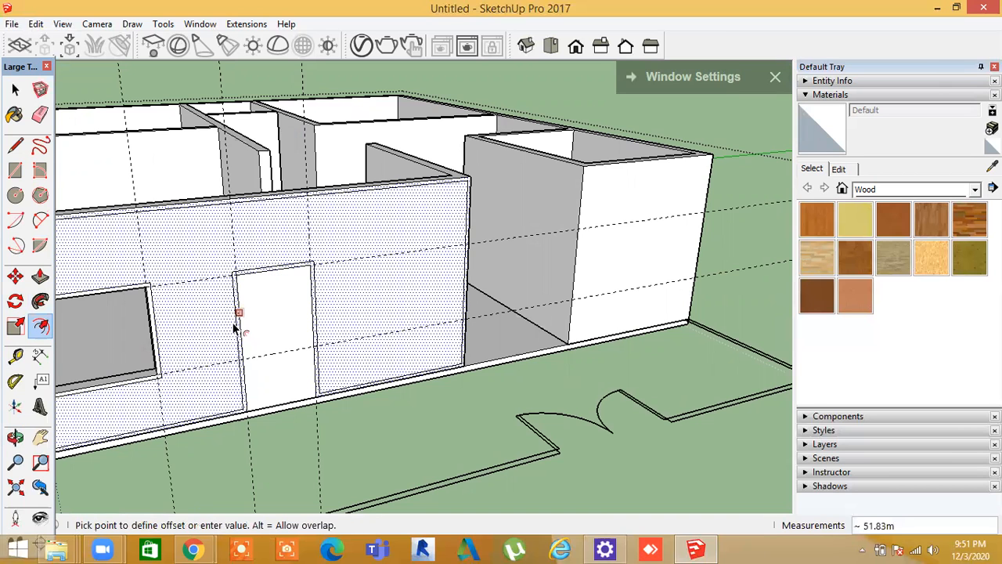
click(233, 329)
click(230, 349)
middle_drag(303, 419, 288, 435)
key(ctrl+z)
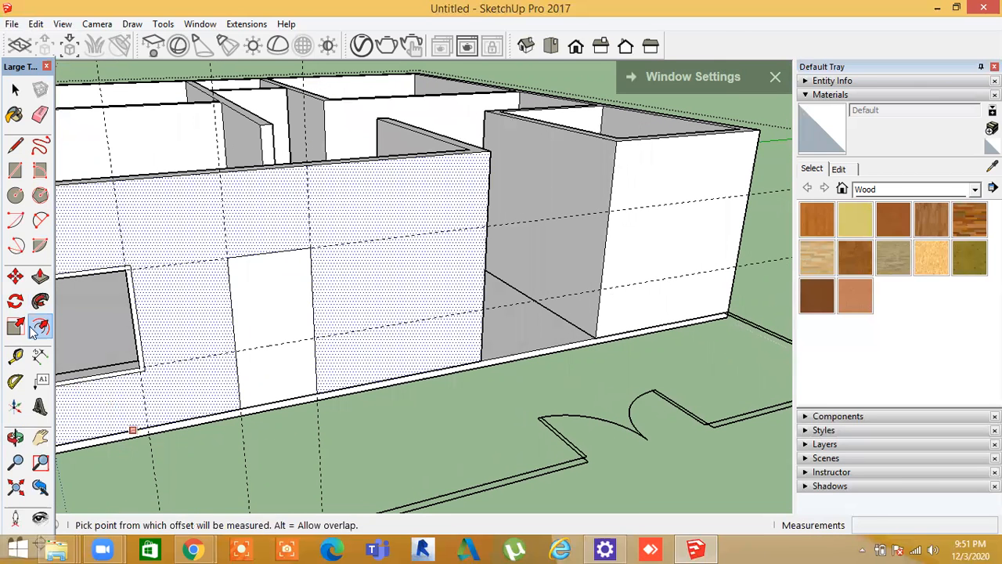
click(240, 389)
click(40, 324)
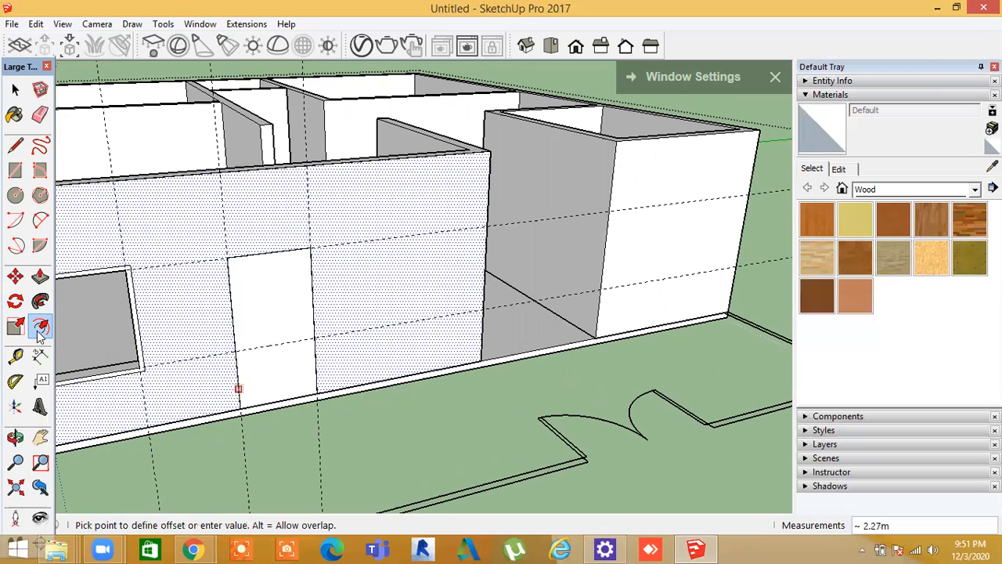
click(284, 285)
key(Escape)
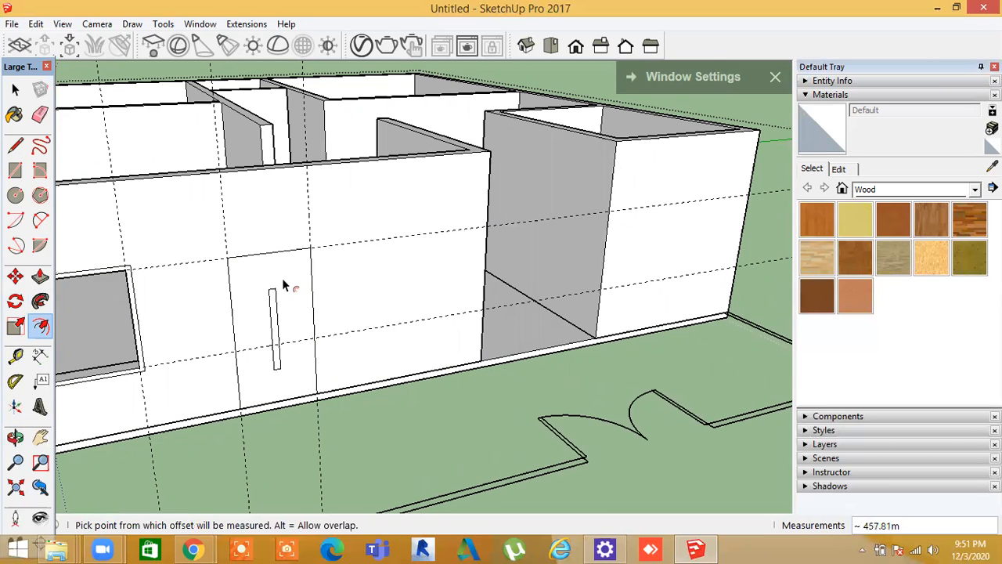
Offset the door outline on the front wall inward by 100 m to form a frame border
click(272, 254)
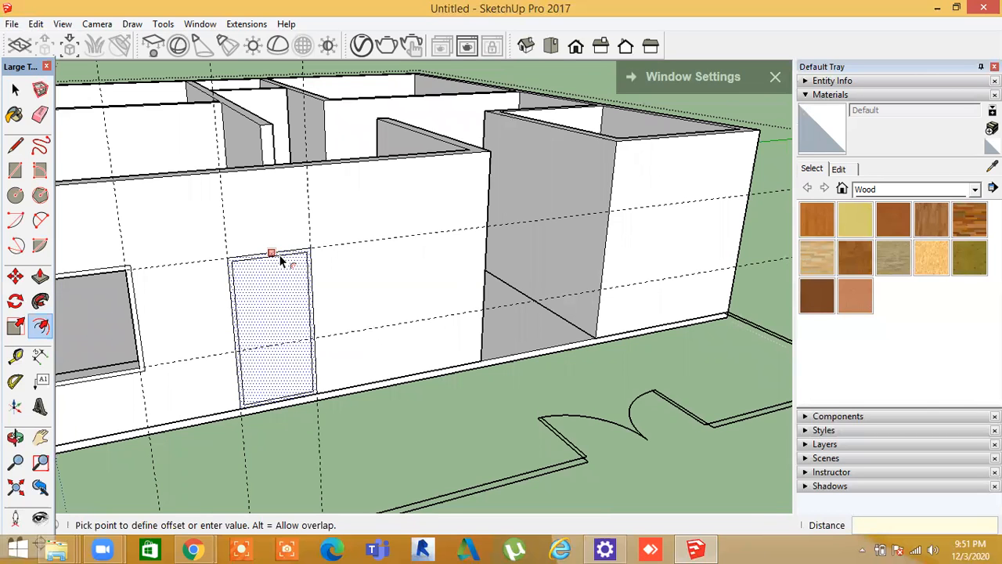
key(Return)
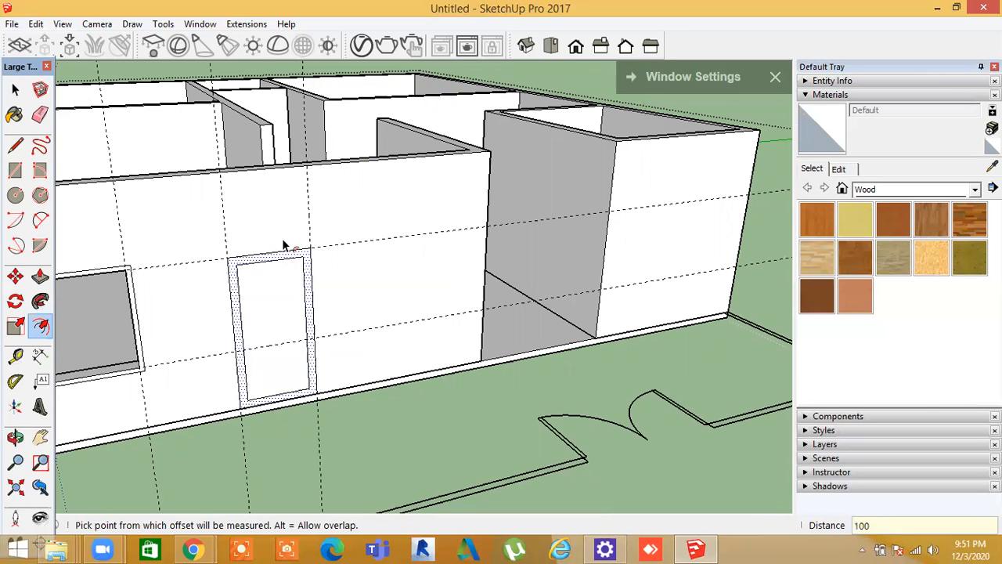
middle_drag(271, 394, 292, 413)
key(f)
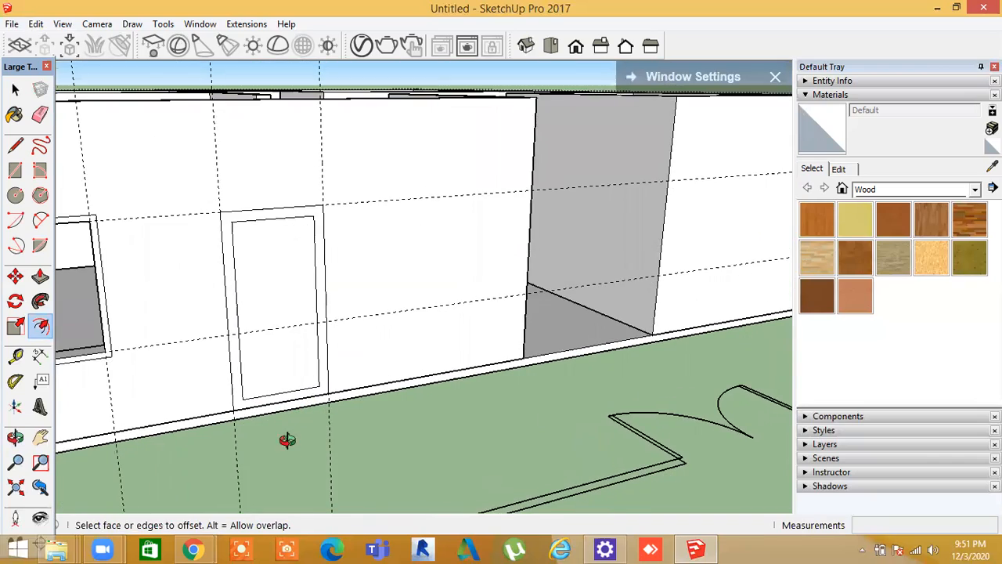
Draw 100 m vertical lines from both lower corners of the inner door outline down to the wall's base
click(157, 415)
click(15, 220)
click(14, 147)
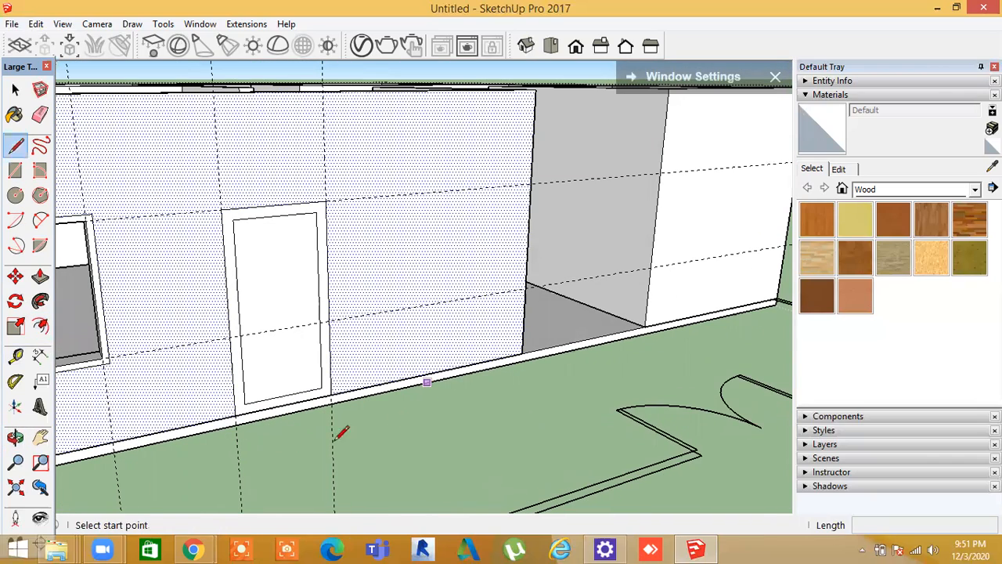
scroll(304, 434, up, 4)
scroll(299, 442, up, 5)
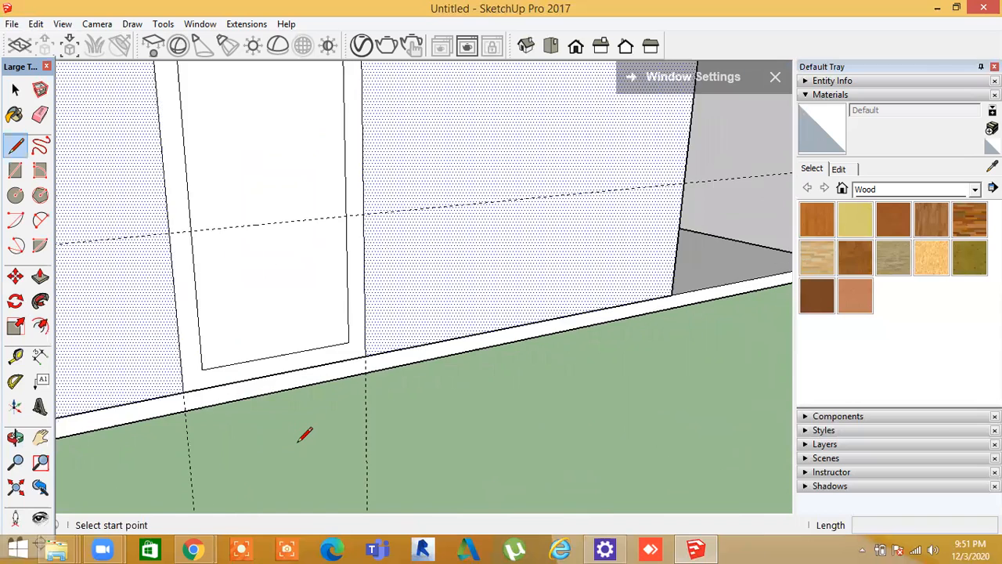
middle_drag(303, 440, 316, 460)
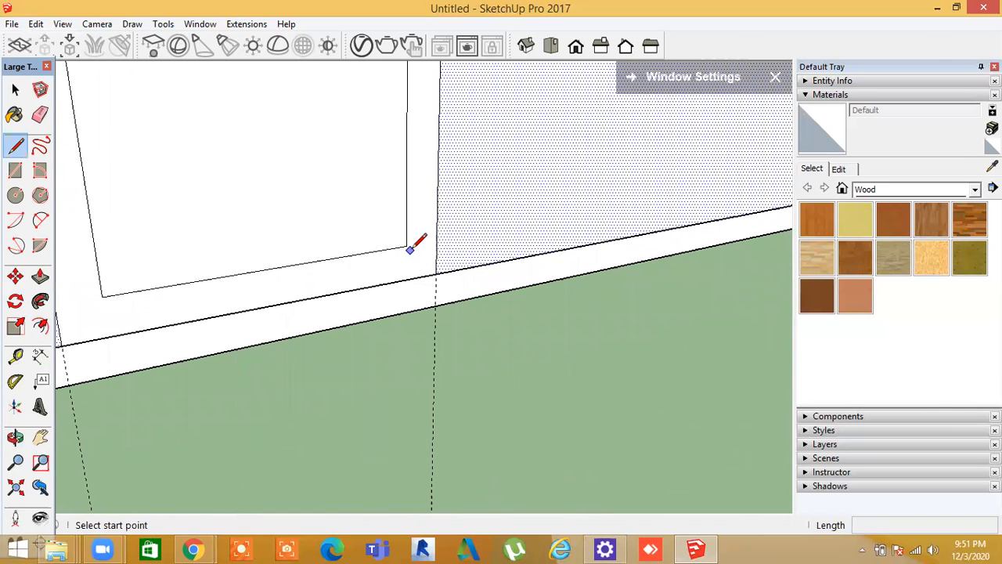
click(406, 245)
click(405, 279)
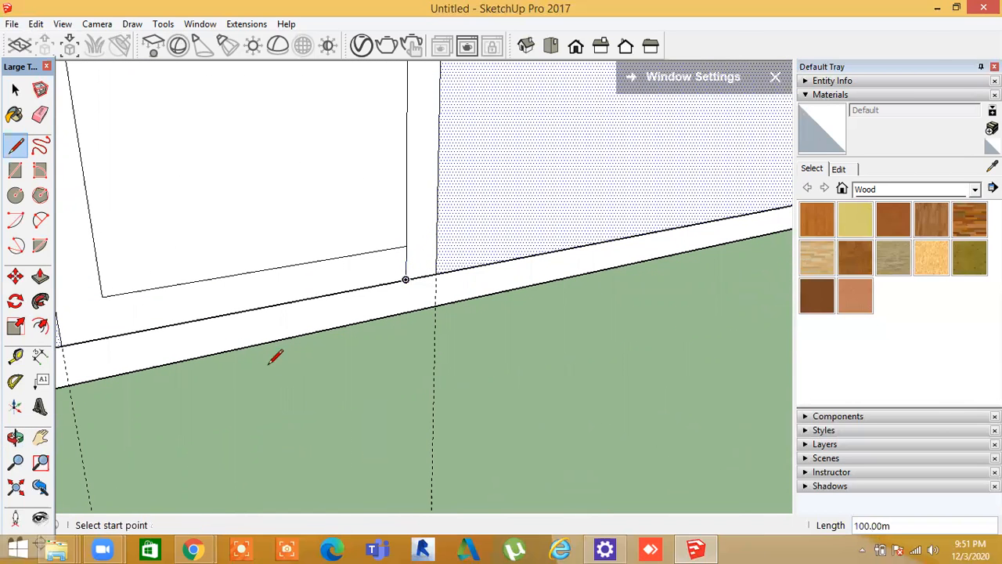
click(102, 296)
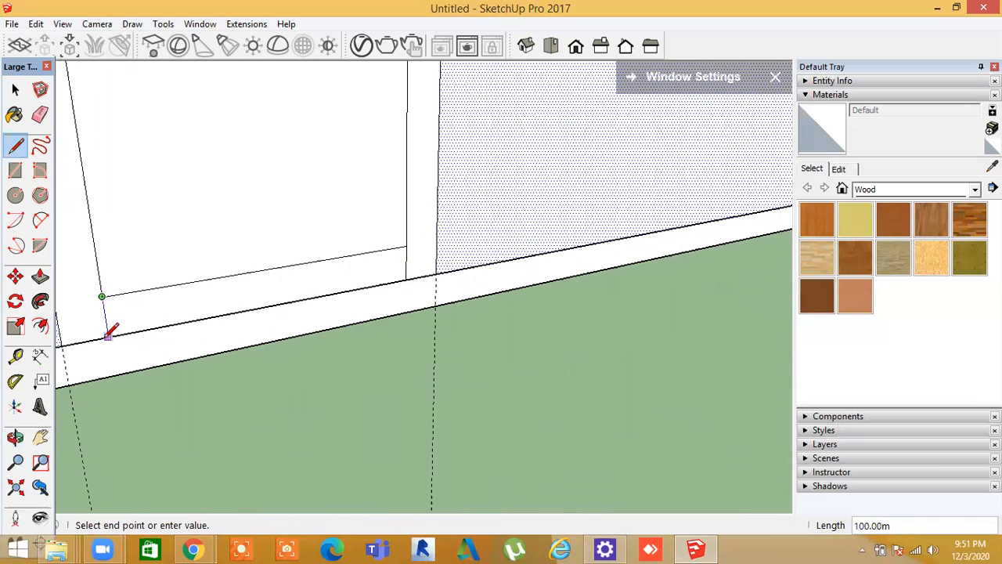
click(108, 336)
middle_drag(241, 412, 251, 412)
key(space)
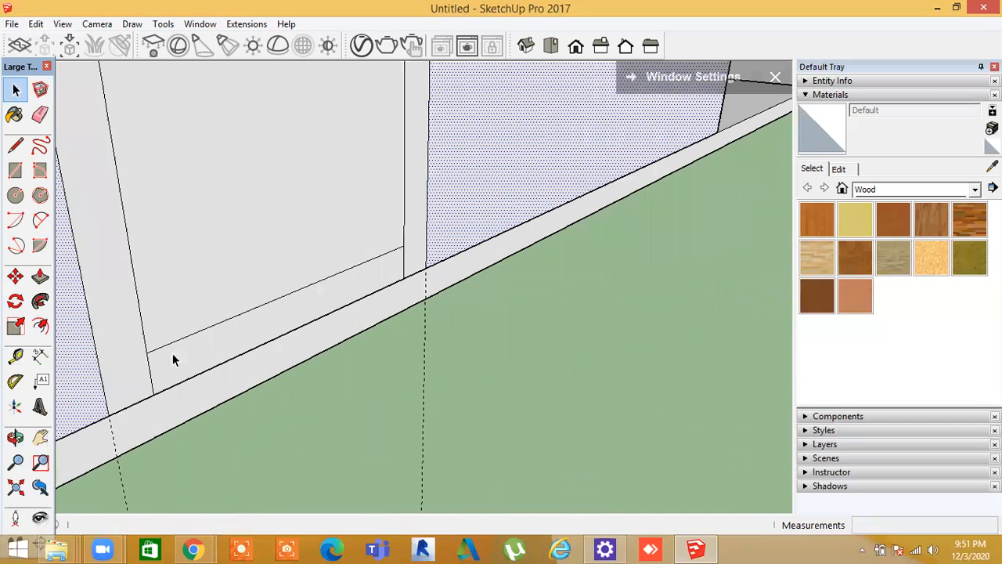
Erase the inner door outline's lower edge between the two short vertical lines
click(40, 115)
mouse_move(251, 308)
mouse_down()
mouse_move(320, 412)
mouse_move(282, 453)
mouse_up()
mouse_move(281, 454)
middle_down()
mouse_move(331, 459)
mouse_move(358, 438)
mouse_move(344, 446)
middle_up()
key(space)
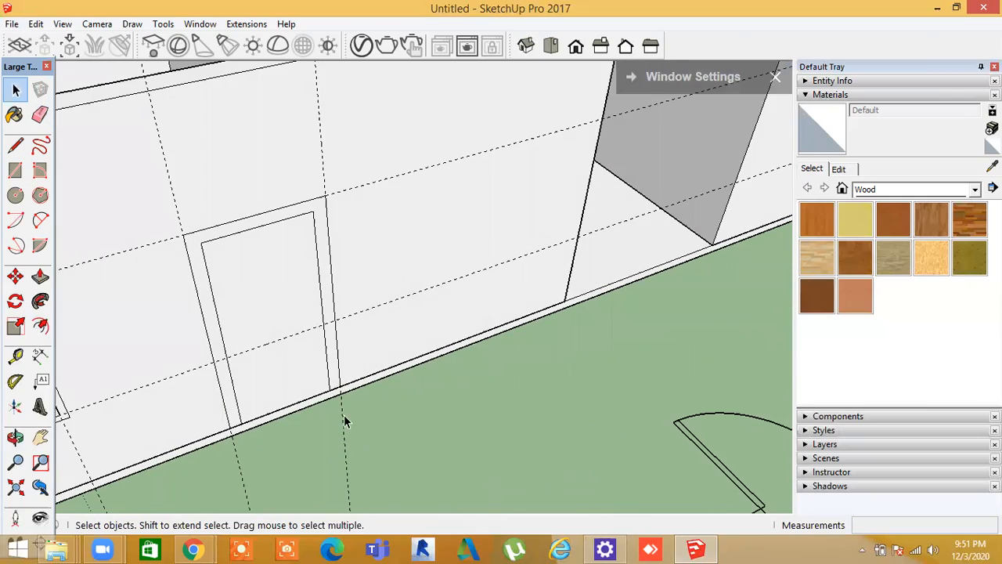
Push the inner door panel back 200 m through the front wall to cut the door opening
scroll(393, 366, down, 7)
middle_drag(464, 447, 465, 396)
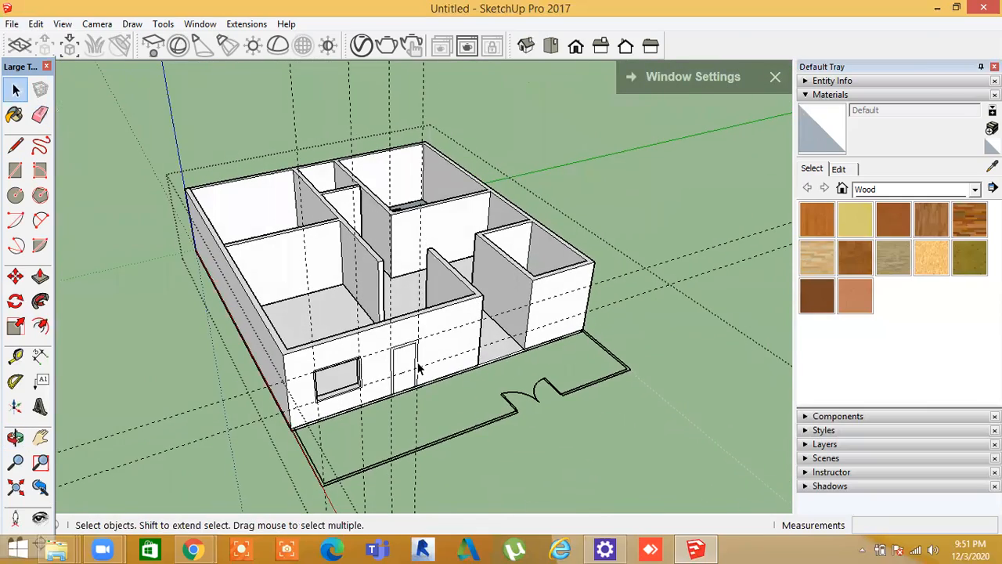
scroll(410, 363, up, 2)
scroll(407, 368, up, 6)
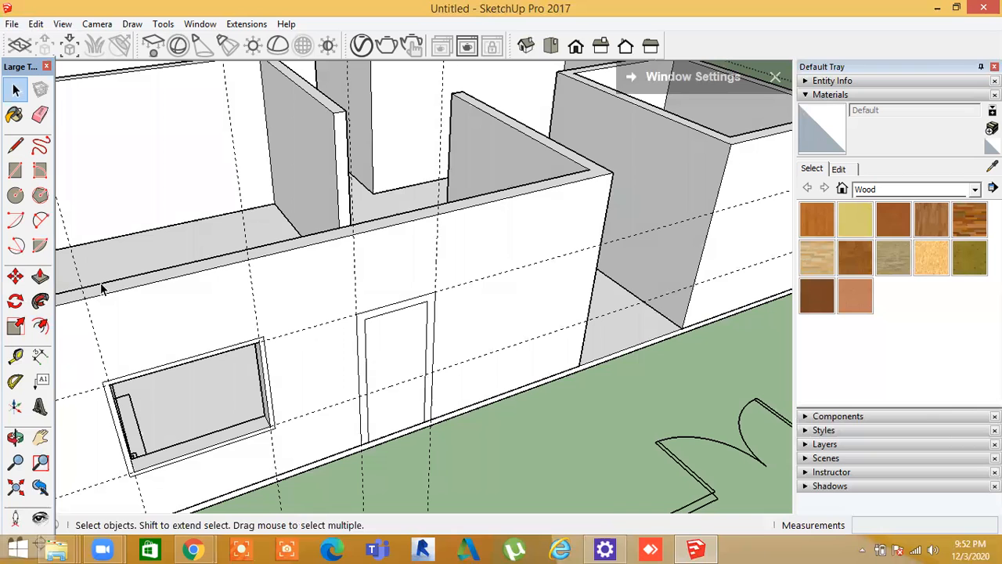
click(40, 277)
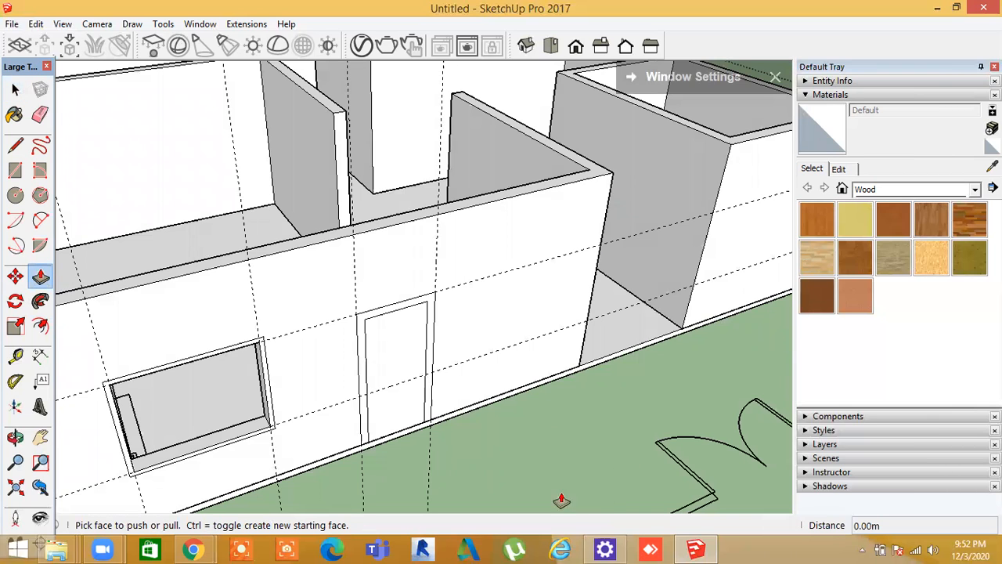
click(405, 357)
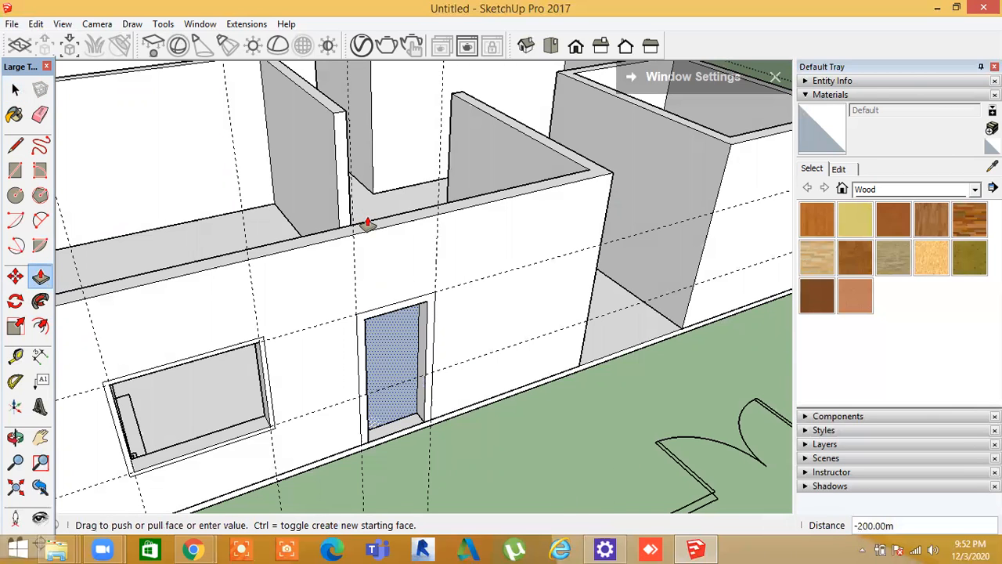
click(516, 474)
middle_drag(521, 458, 503, 446)
key(space)
Pull the window's frame border out from the front wall by about 107 m
middle_drag(427, 447, 506, 450)
scroll(367, 377, up, 1)
middle_drag(368, 379, 380, 398)
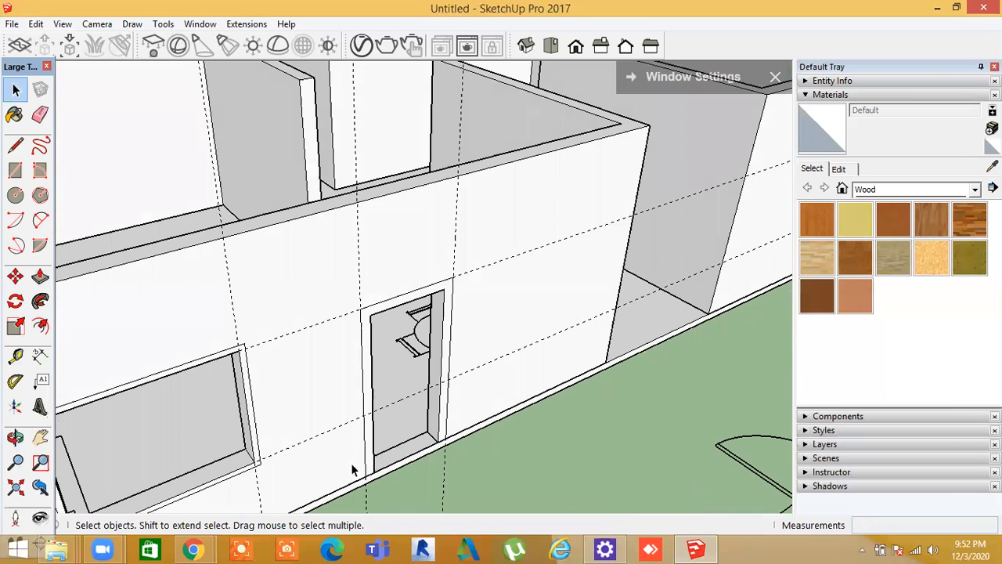
click(40, 275)
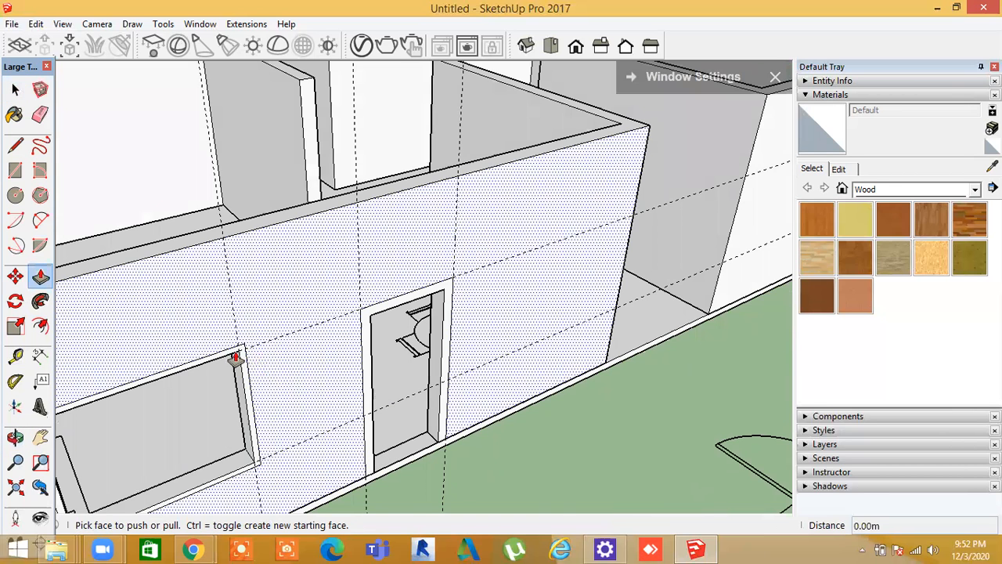
click(231, 361)
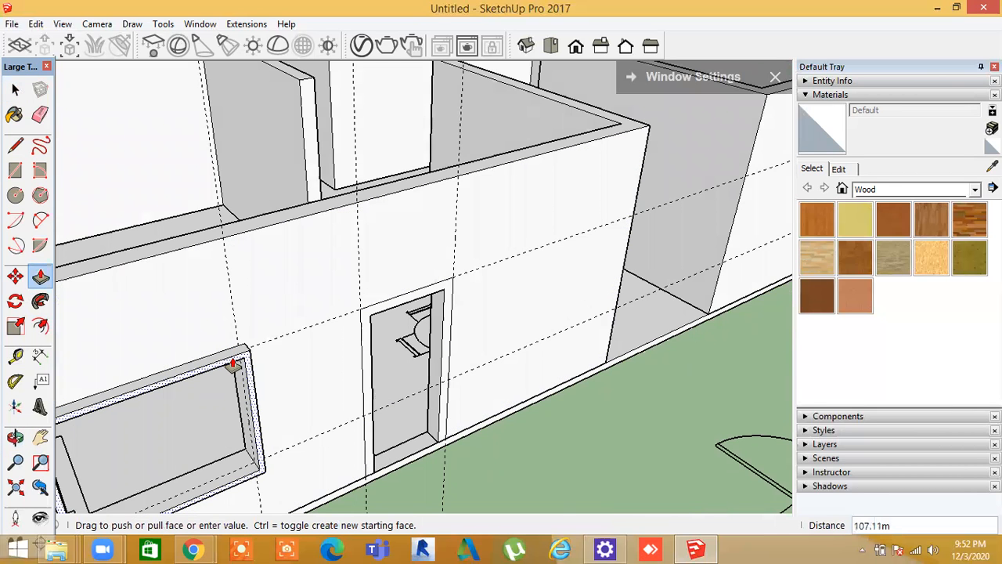
middle_drag(313, 438, 345, 438)
Pull the door's frame border out from the front wall by about 43 m
click(364, 440)
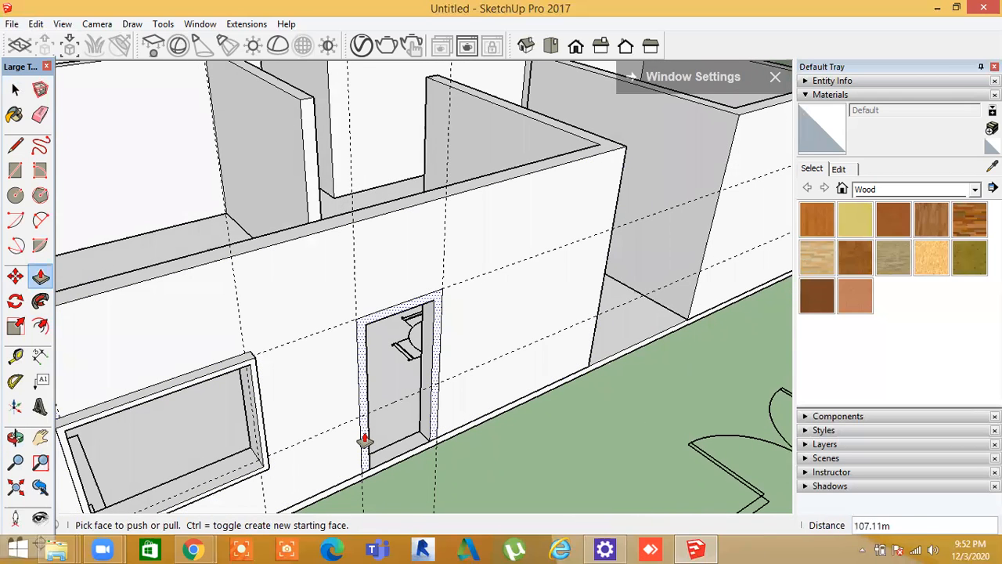
click(364, 440)
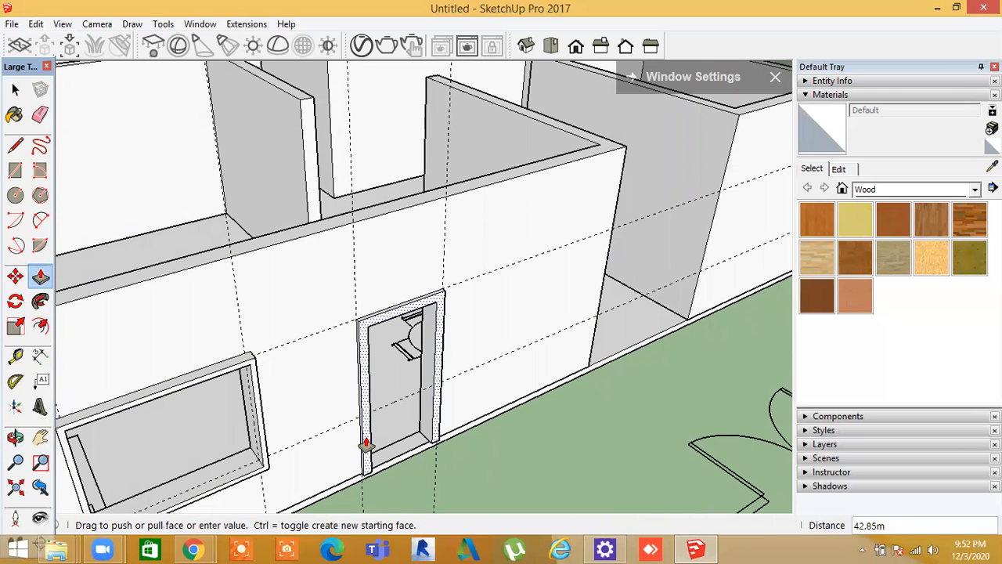
middle_drag(486, 470, 286, 470)
scroll(344, 468, up, 2)
mouse_move(457, 468)
middle_down()
mouse_move(397, 462)
mouse_move(404, 450)
mouse_move(465, 431)
mouse_move(461, 465)
middle_up()
key(space)
Open the floor slab for editing and extend its front face outward to the front of the door frame
click(462, 461)
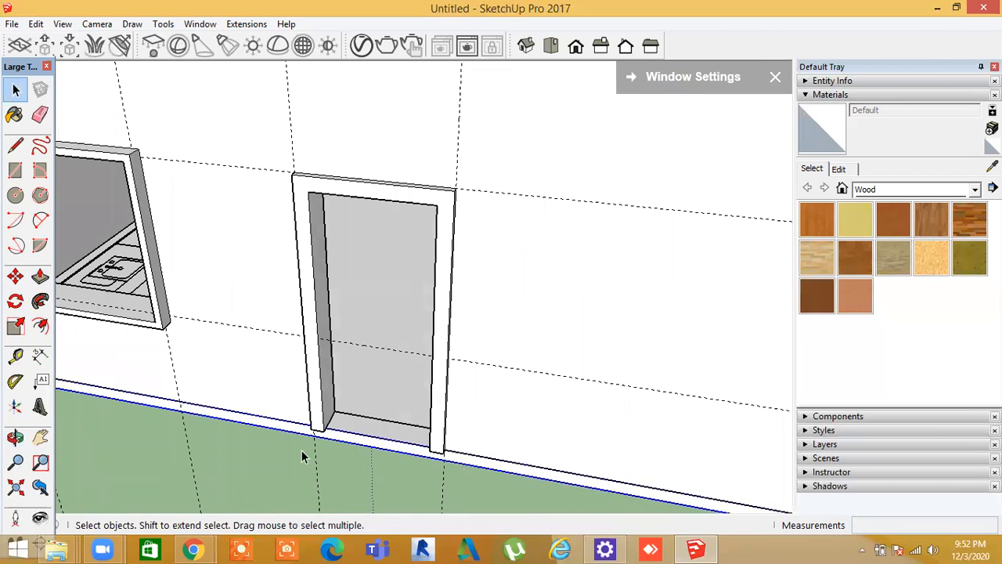
middle_drag(389, 453, 525, 358)
key(space)
double_click(440, 454)
triple_click(440, 454)
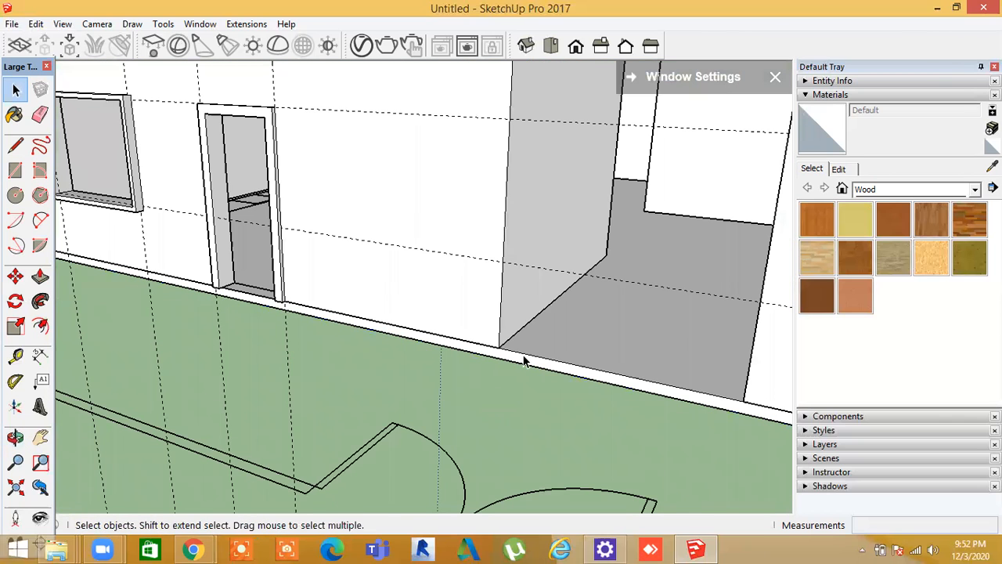
double_click(525, 357)
click(40, 276)
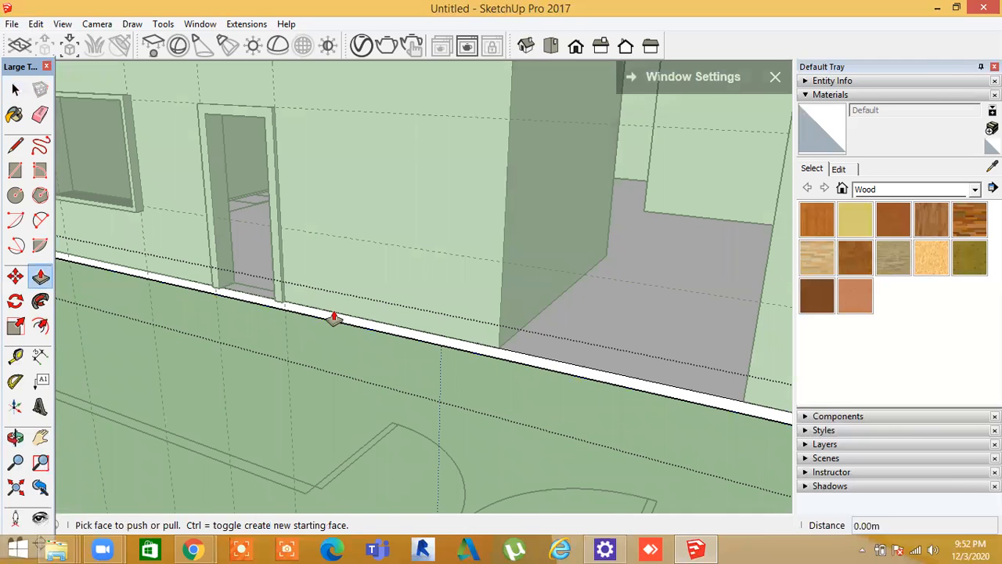
click(333, 320)
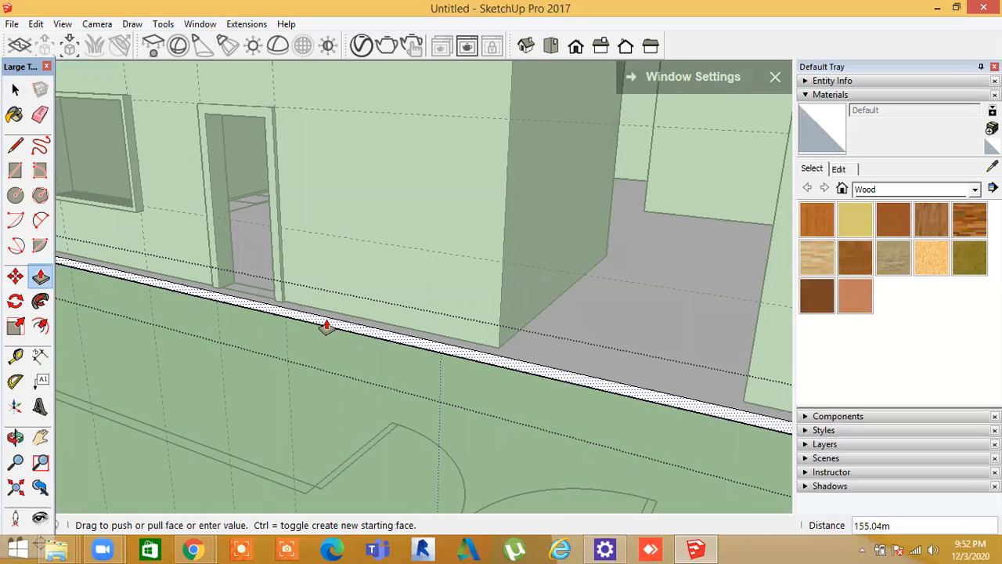
click(285, 309)
middle_drag(387, 412, 223, 377)
key(space)
Examine the window frame, door frame and extended slab edge along the front wall
scroll(295, 436, down, 5)
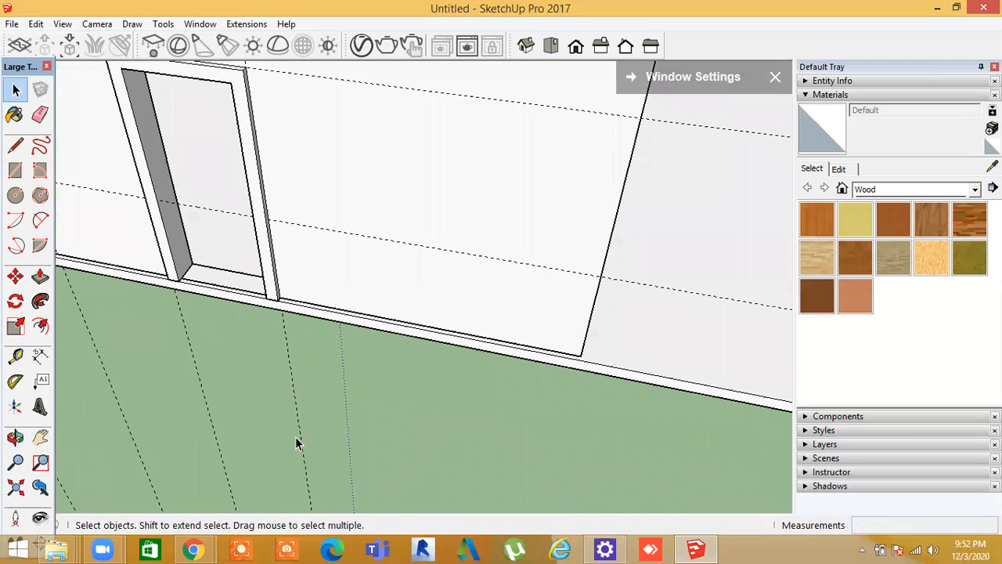
mouse_move(340, 441)
middle_down()
mouse_move(519, 445)
mouse_move(575, 368)
mouse_move(76, 242)
middle_up()
scroll(575, 368, up, 5)
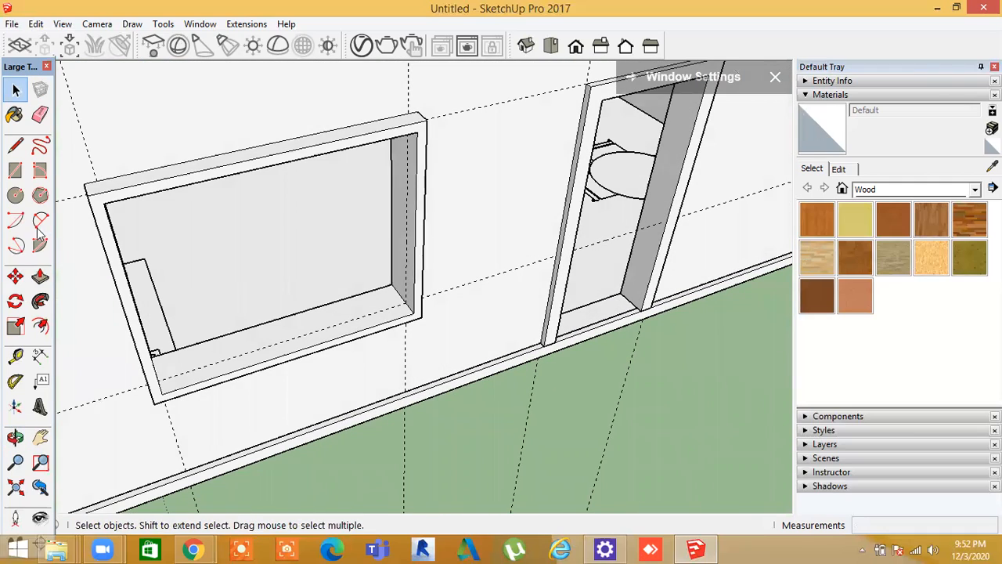
click(40, 114)
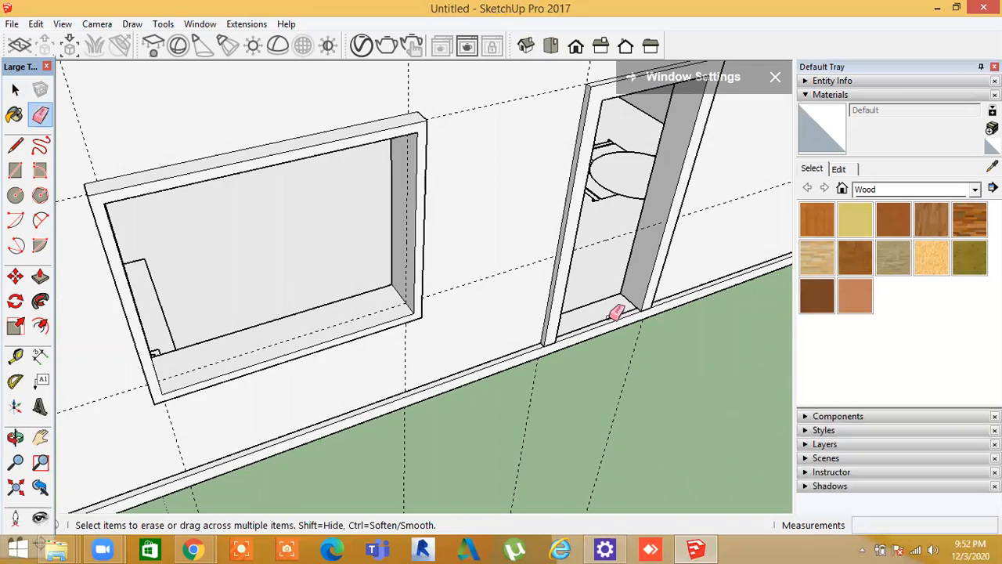
scroll(608, 316, up, 2)
scroll(588, 360, down, 2)
scroll(588, 323, up, 2)
scroll(628, 396, down, 3)
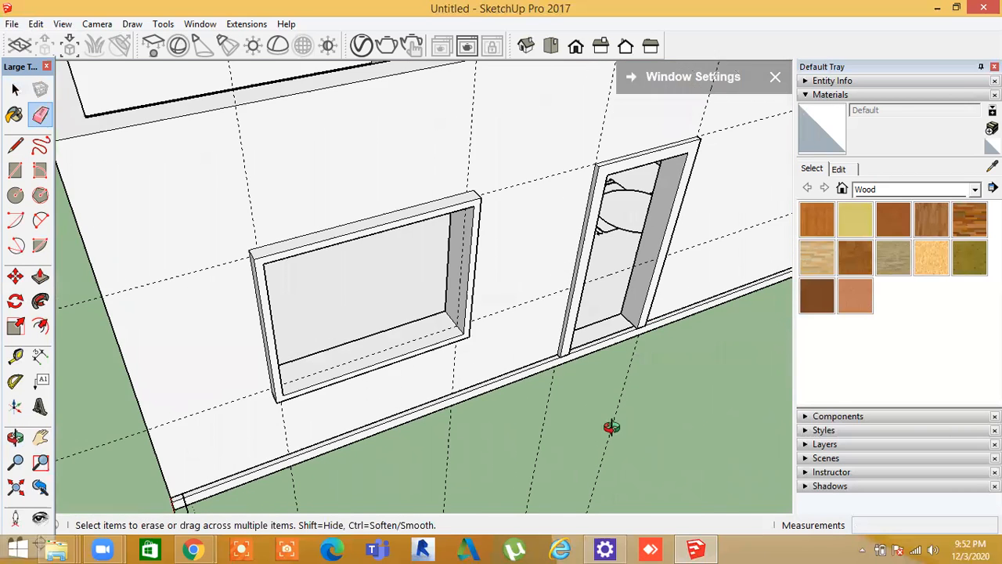
scroll(642, 432, up, 1)
key(space)
middle_drag(649, 435, 572, 446)
Delete the leftover guide lines around the house, including those crossing the window and door on the front wall
scroll(576, 386, down, 3)
scroll(663, 376, down, 2)
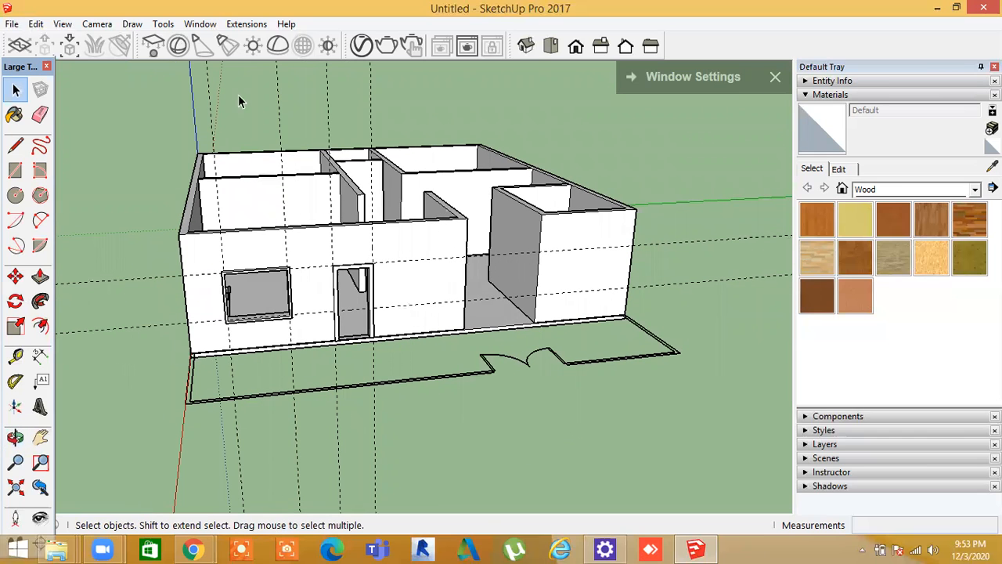
key(ctrl+a)
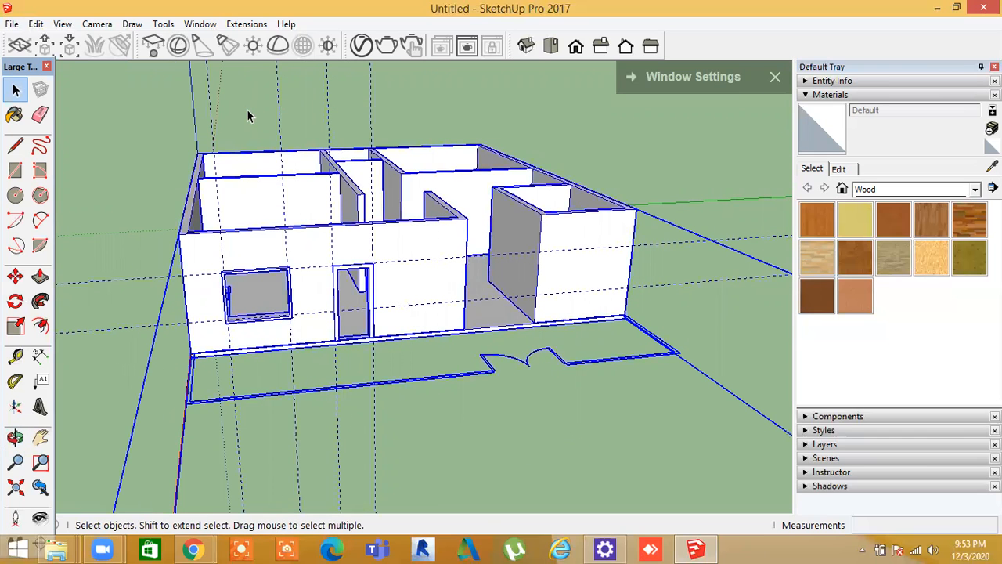
click(404, 89)
key(ctrl+a)
click(252, 86)
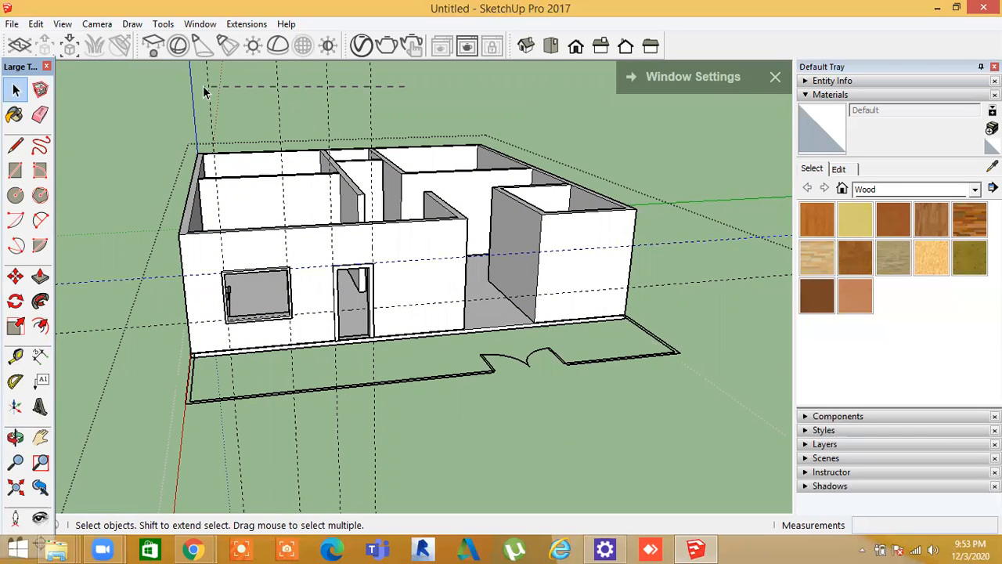
click(335, 99)
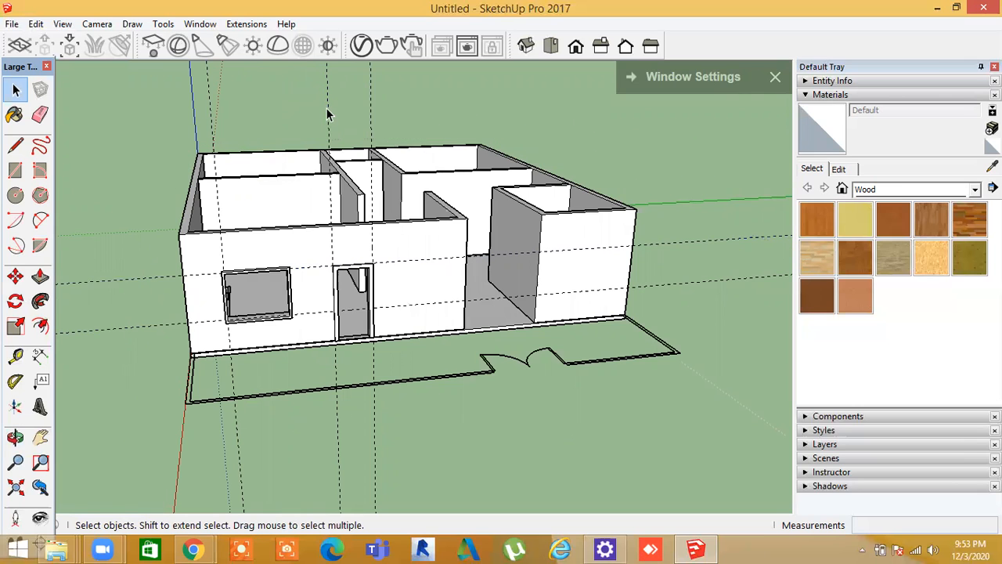
key(ctrl+a)
click(399, 117)
click(409, 184)
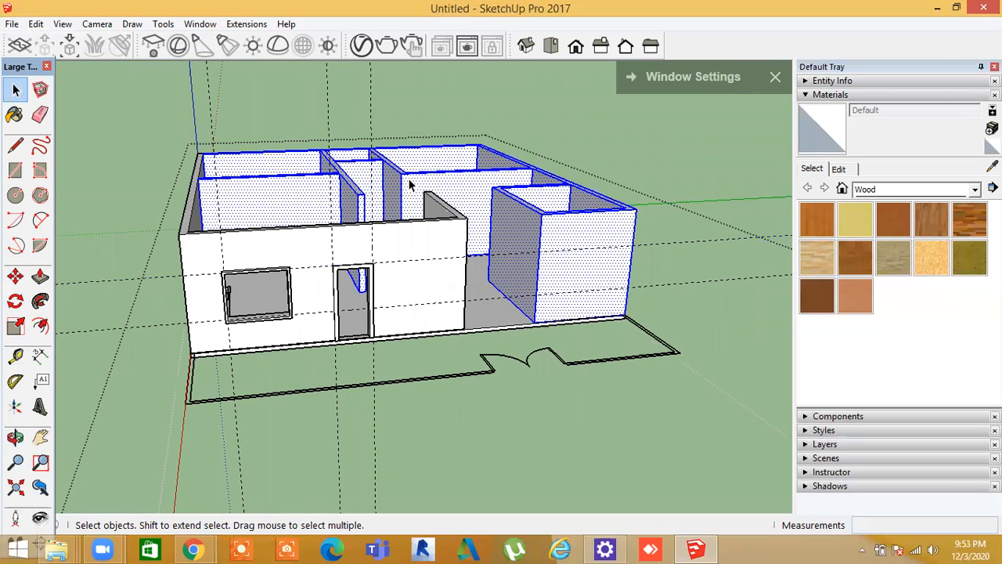
drag(217, 107, 221, 98)
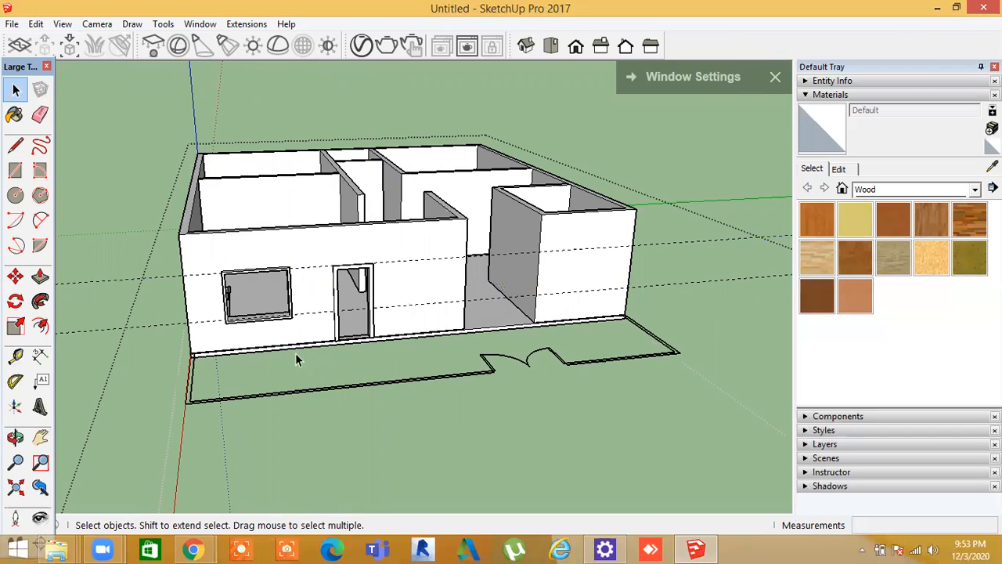
middle_drag(395, 412, 441, 443)
middle_drag(372, 368, 372, 375)
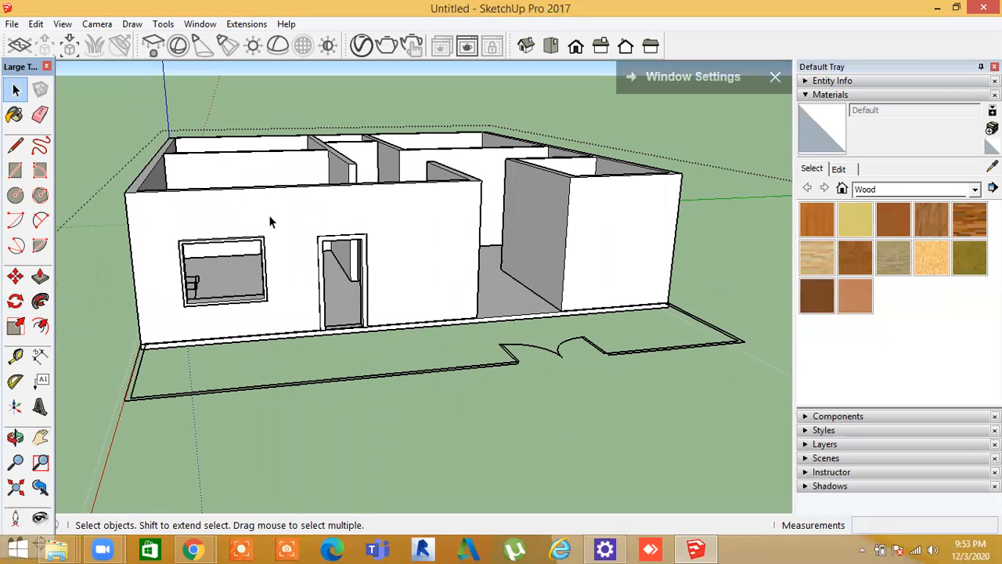
click(15, 172)
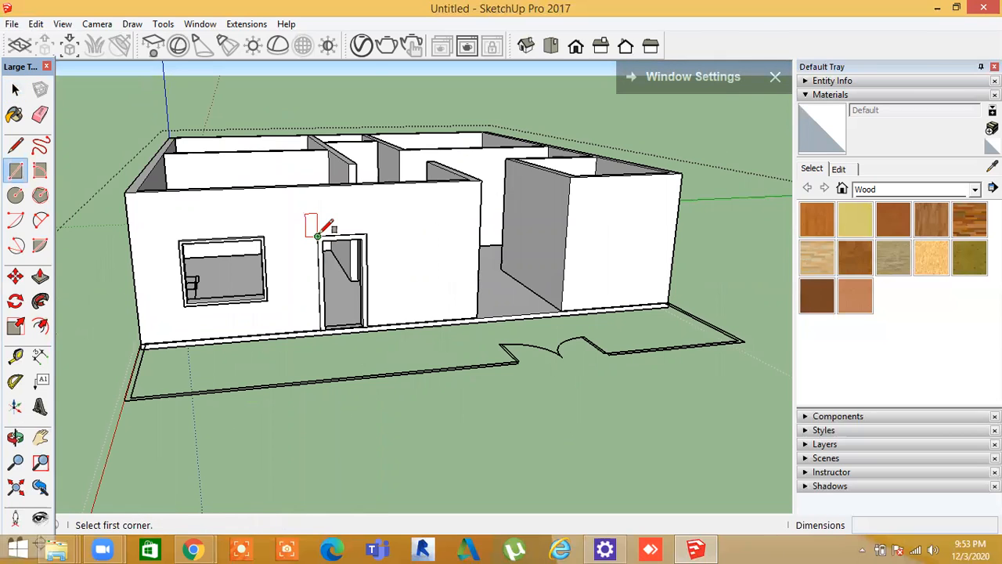
click(317, 235)
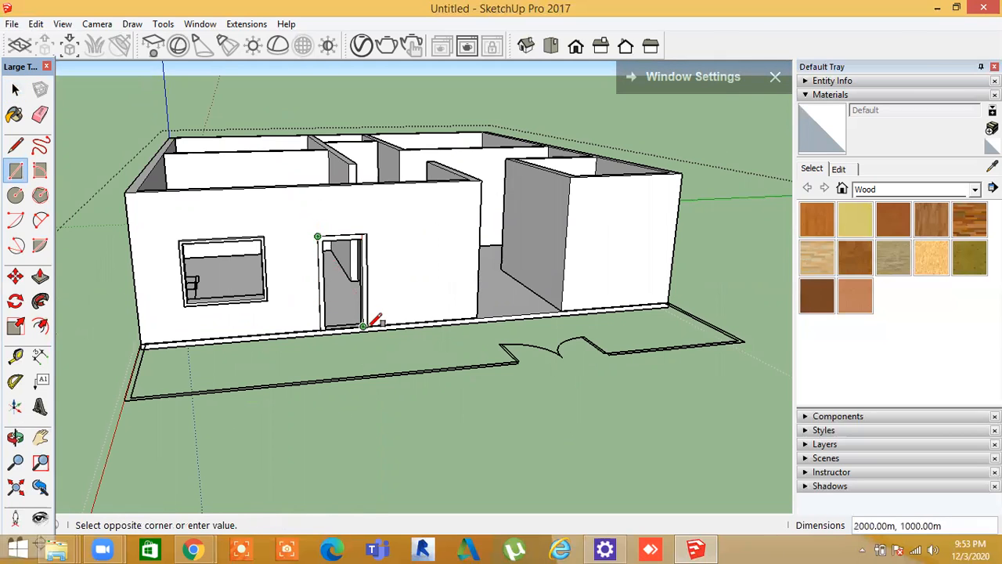
click(367, 326)
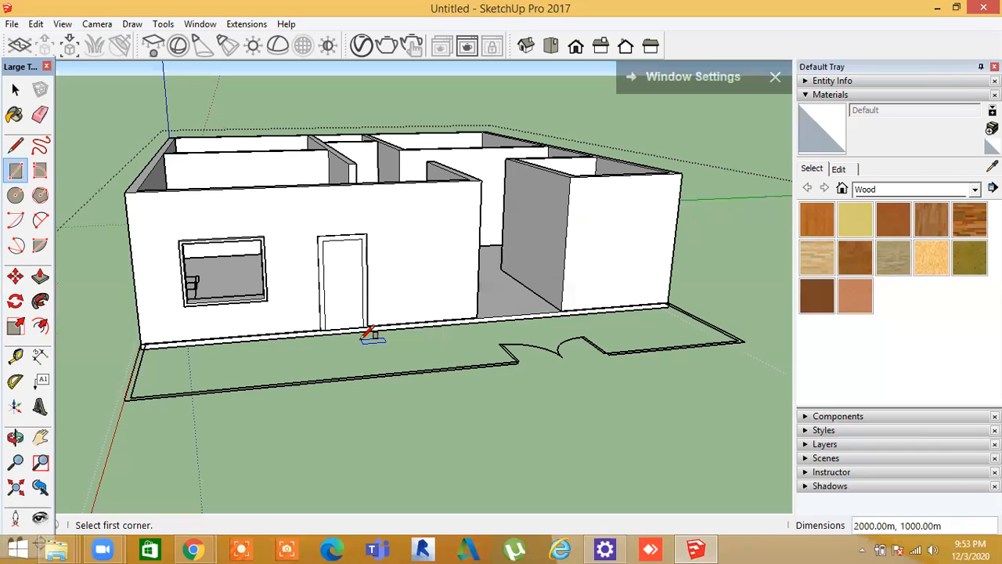
key(ctrl+z)
Draw a 1900 × 800 m rectangular face across the front door opening, inside the frame
click(15, 171)
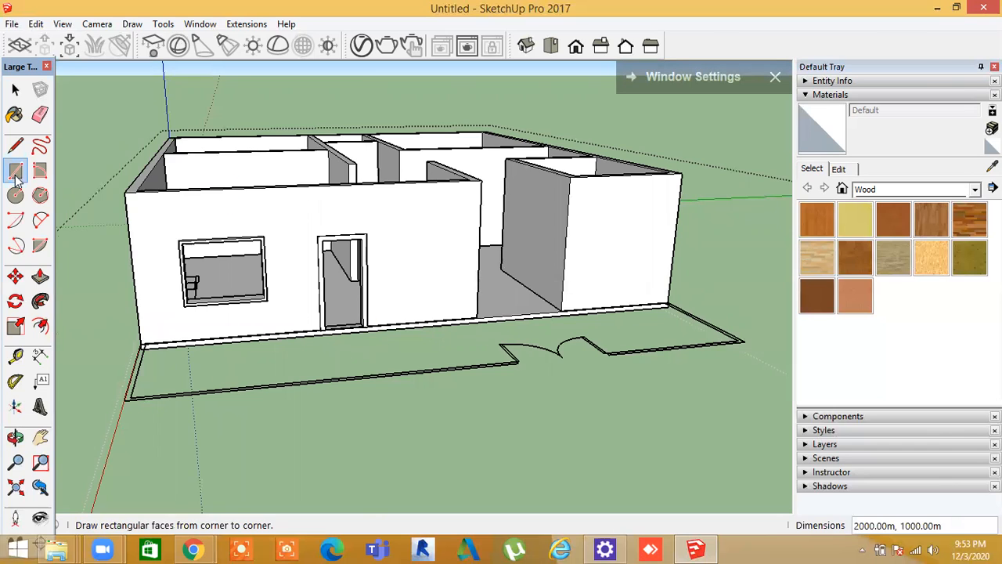
click(322, 240)
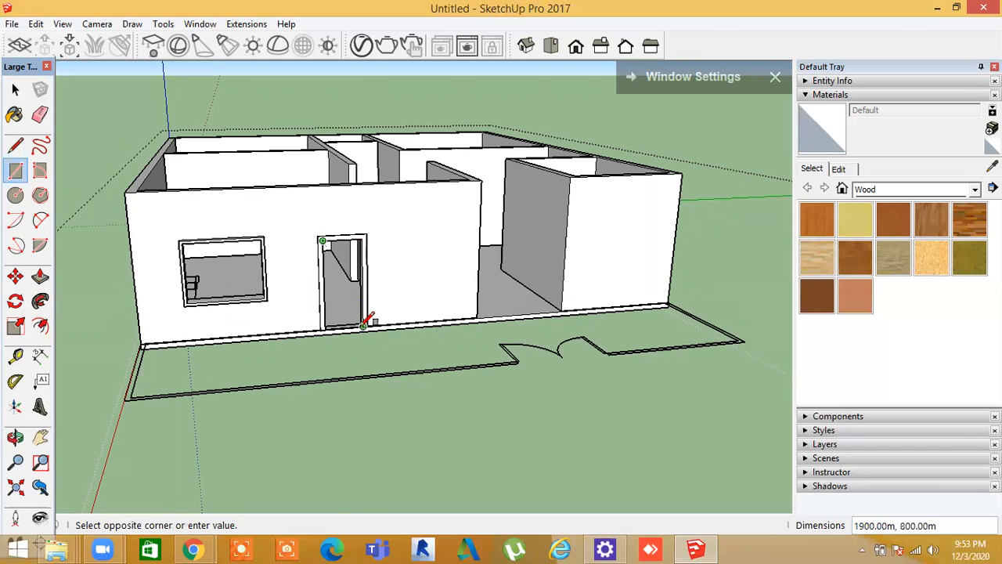
click(365, 326)
key(space)
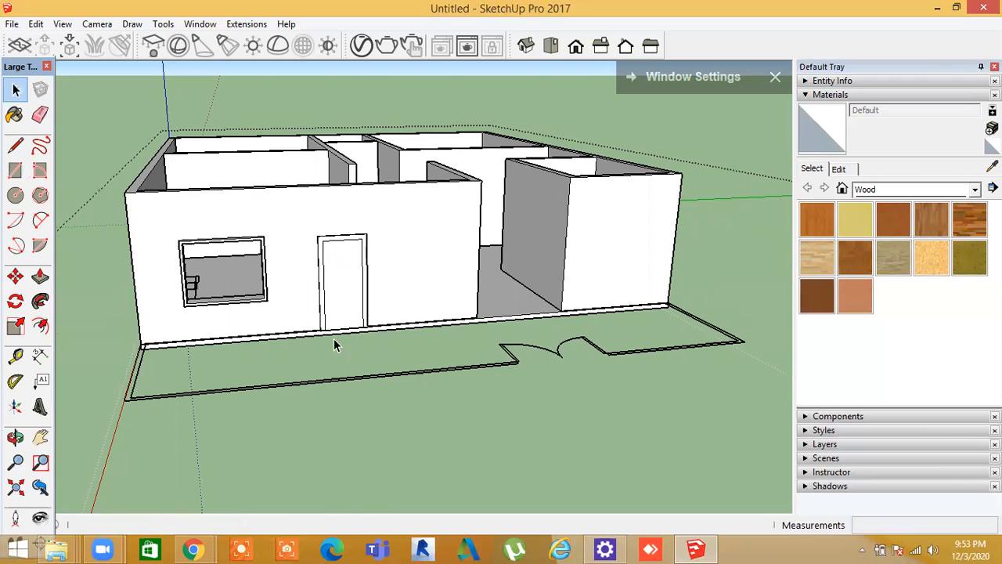
Copy the rectangular door face to the open ground beside the house
click(336, 278)
click(16, 274)
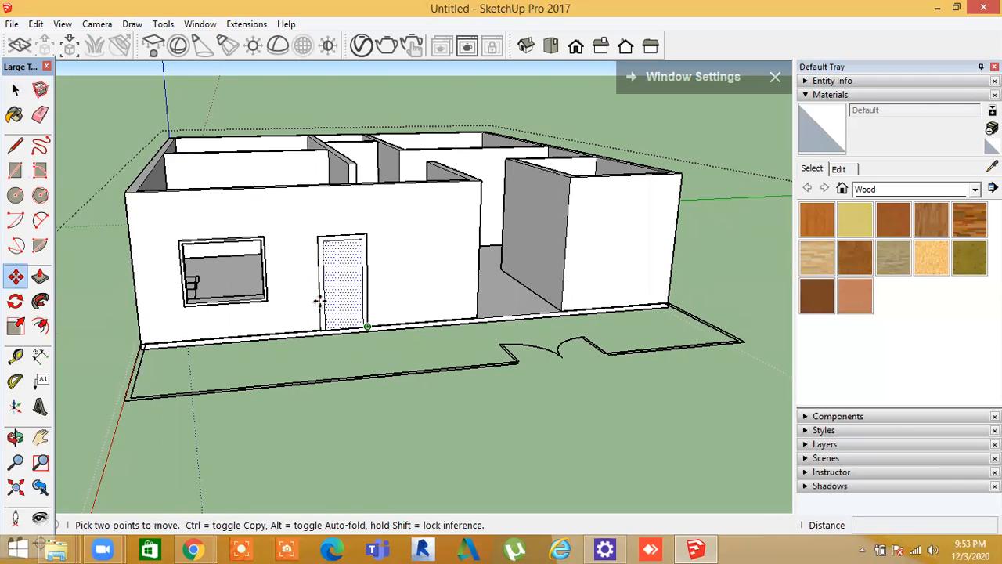
click(322, 241)
key(ctrl)
click(740, 219)
mouse_move(496, 475)
middle_down()
mouse_move(454, 494)
mouse_move(483, 481)
middle_up()
key(space)
click(488, 473)
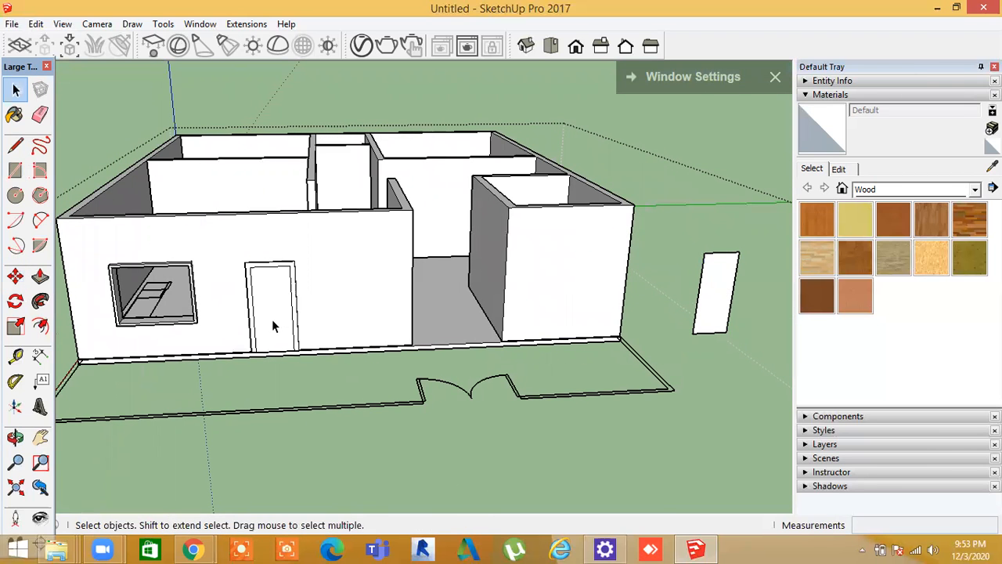
Delete the original rectangular face from the front door opening
click(273, 326)
double_click(357, 253)
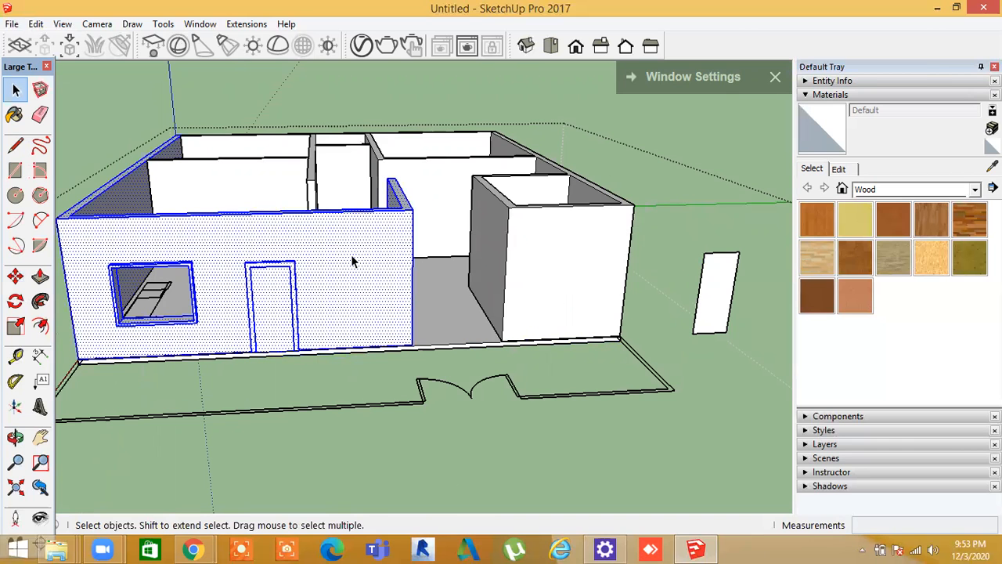
middle_drag(436, 350, 457, 323)
click(468, 291)
middle_drag(448, 360, 443, 296)
middle_drag(612, 393, 384, 304)
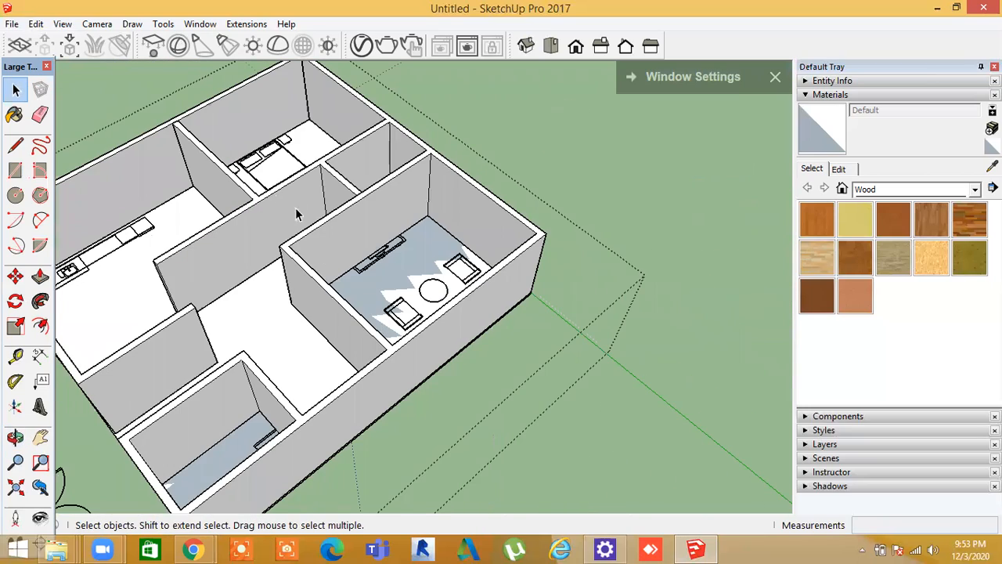
scroll(296, 214, up, 6)
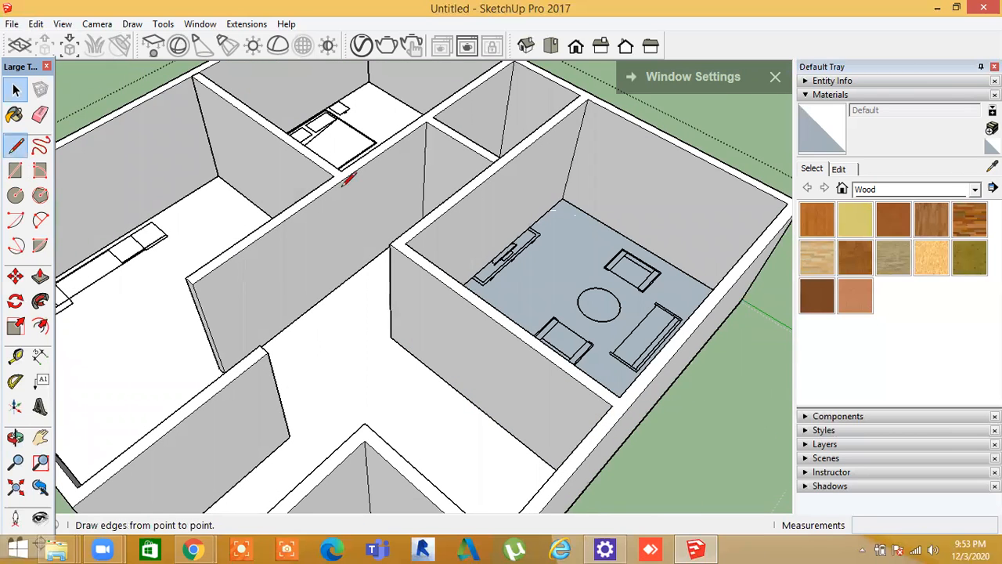
click(334, 176)
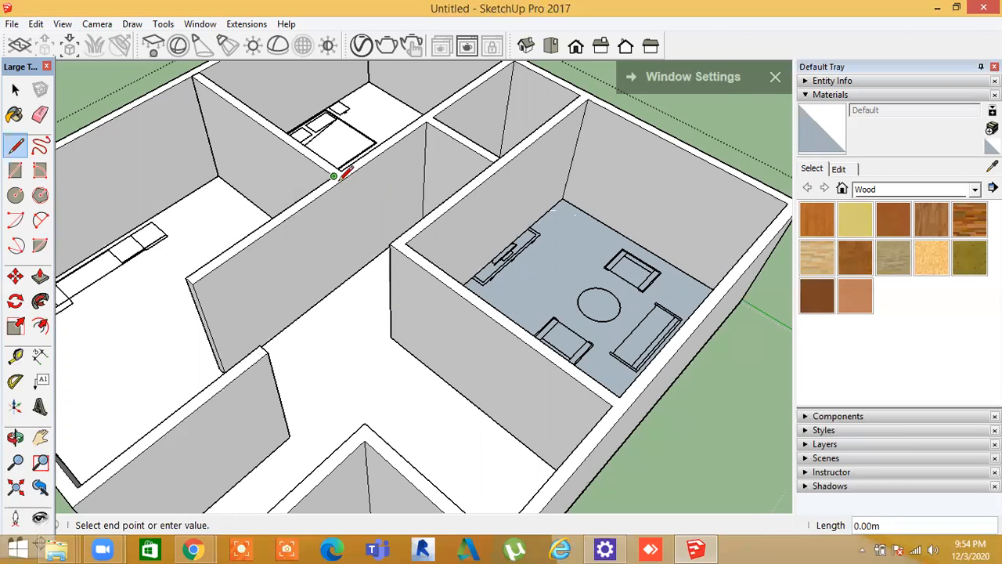
key(Escape)
key(space)
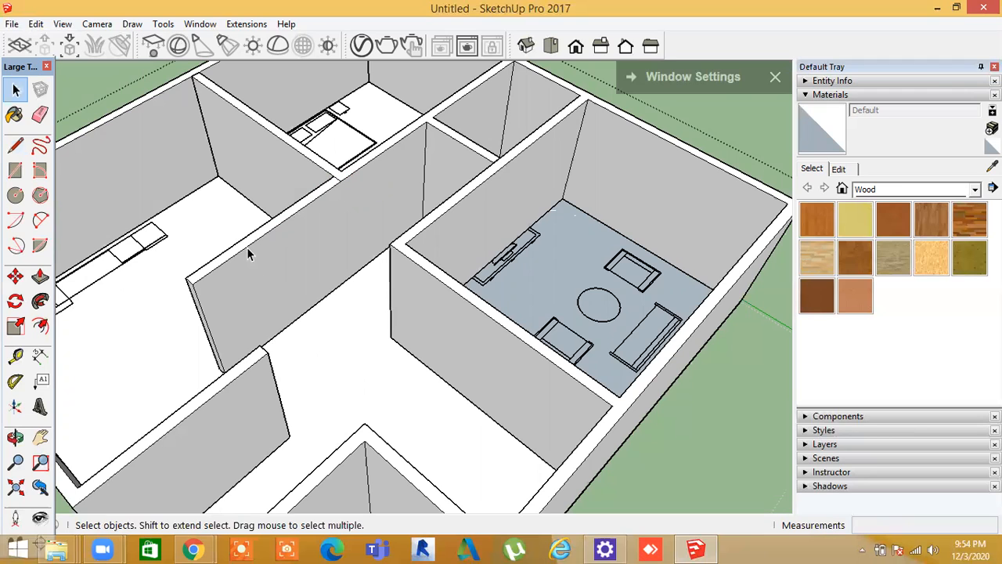
Push the top of the free-ended interior partition between the kitchen and the hallway down by about 1642 m
click(40, 278)
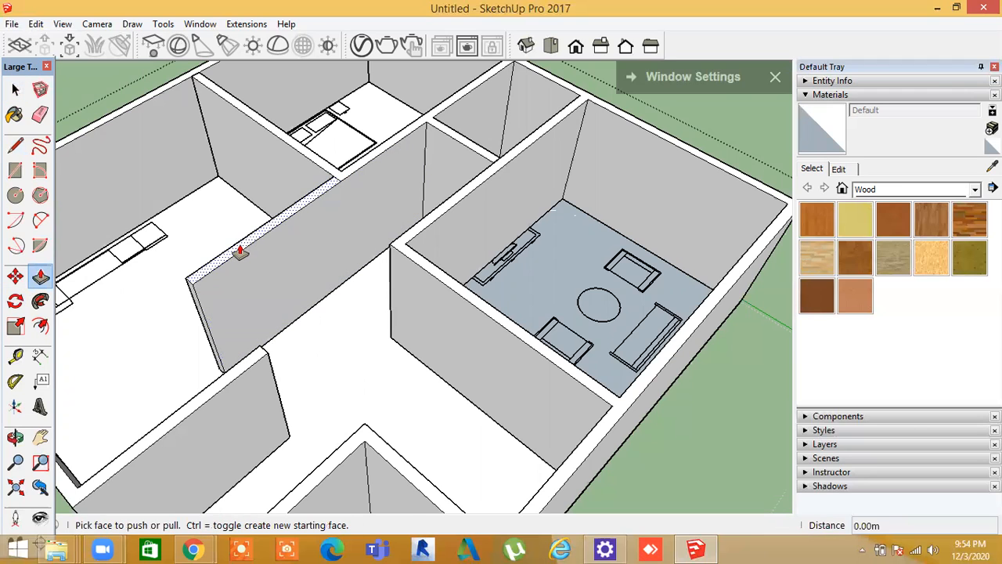
click(237, 252)
click(251, 309)
middle_drag(319, 356, 309, 162)
middle_drag(530, 398, 461, 363)
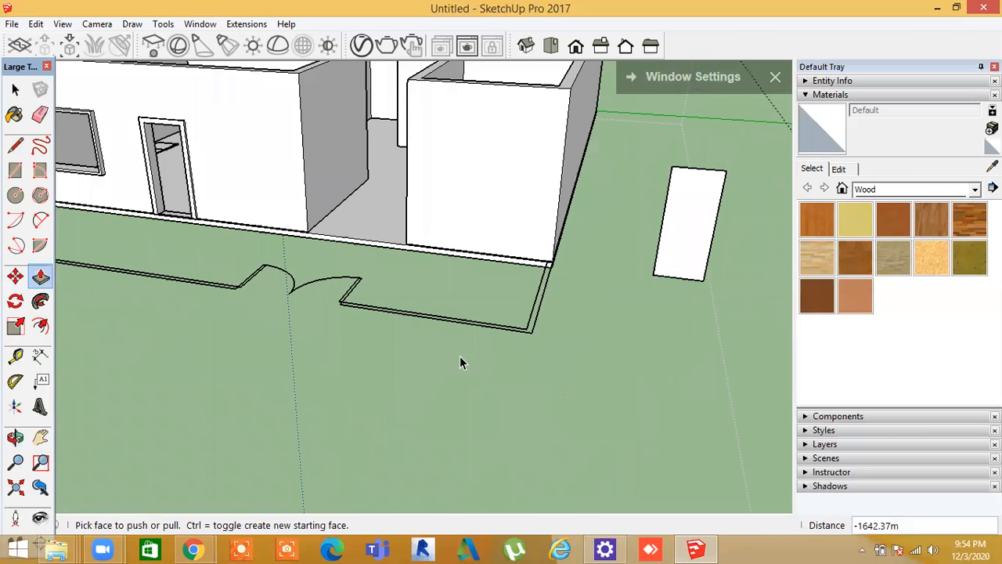
key(space)
Extrude the copied door face beside the house into a panel about 60 m thick
middle_drag(313, 360, 462, 368)
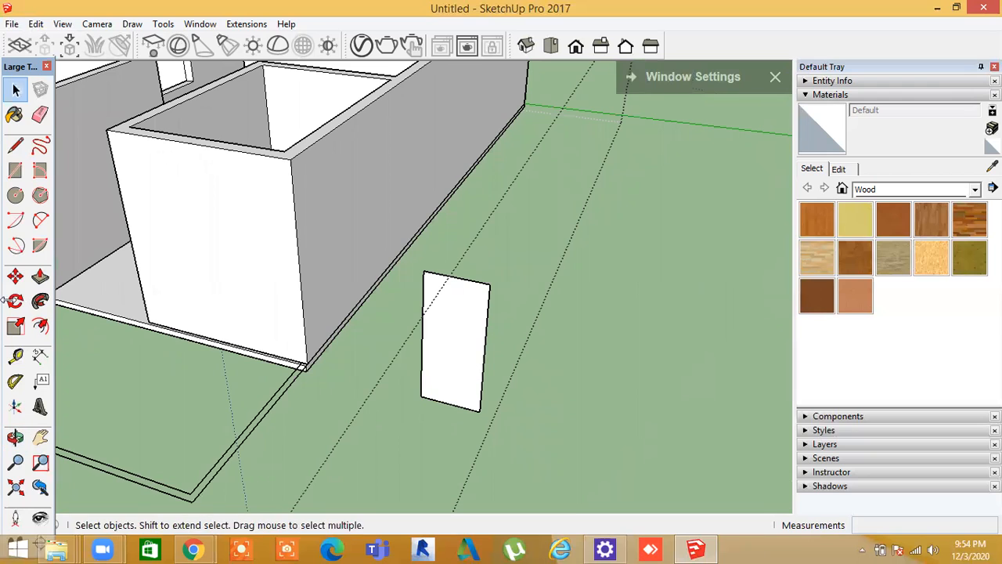
click(40, 277)
click(448, 374)
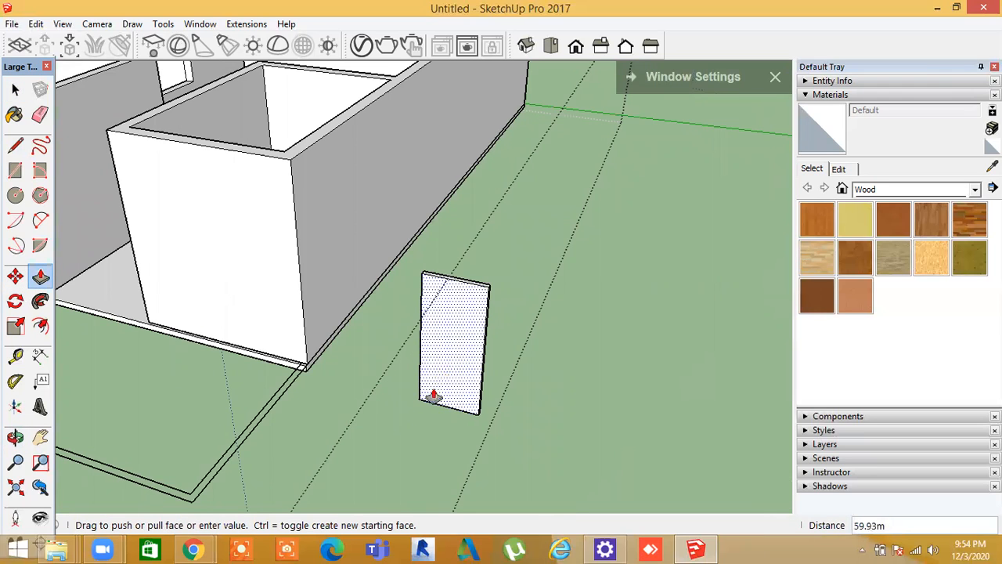
middle_drag(531, 436, 580, 257)
scroll(525, 222, up, 4)
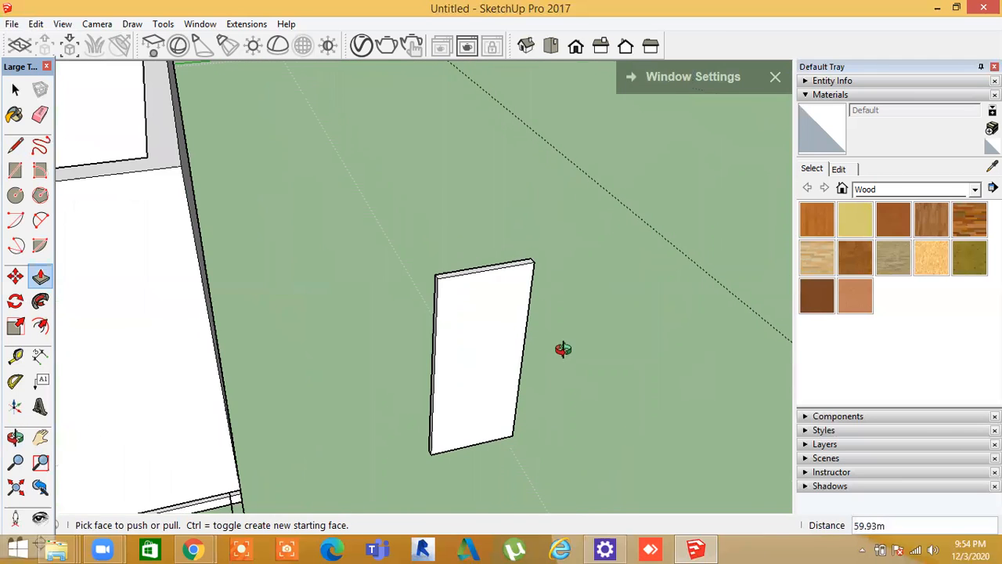
middle_drag(564, 349, 511, 379)
key(space)
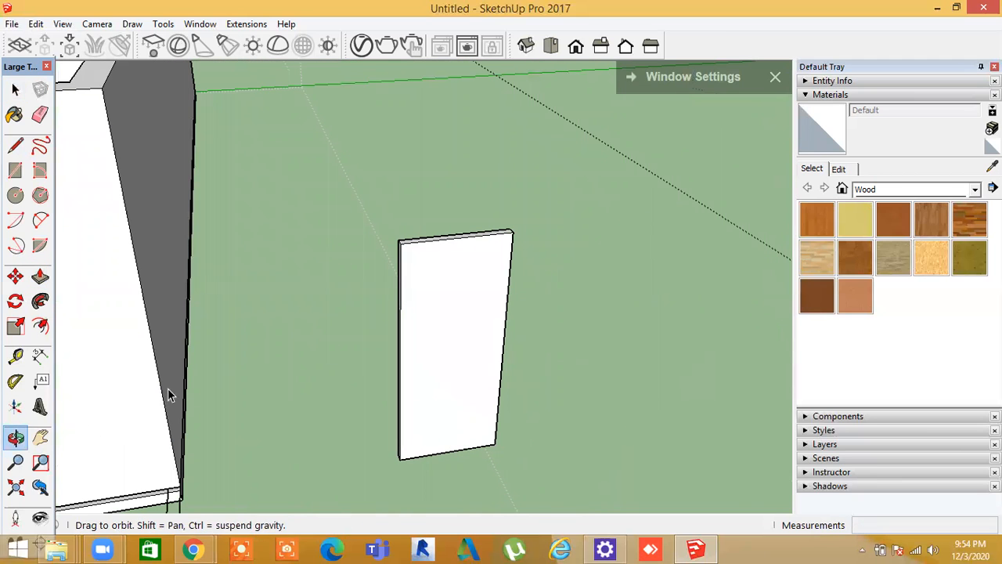
click(16, 357)
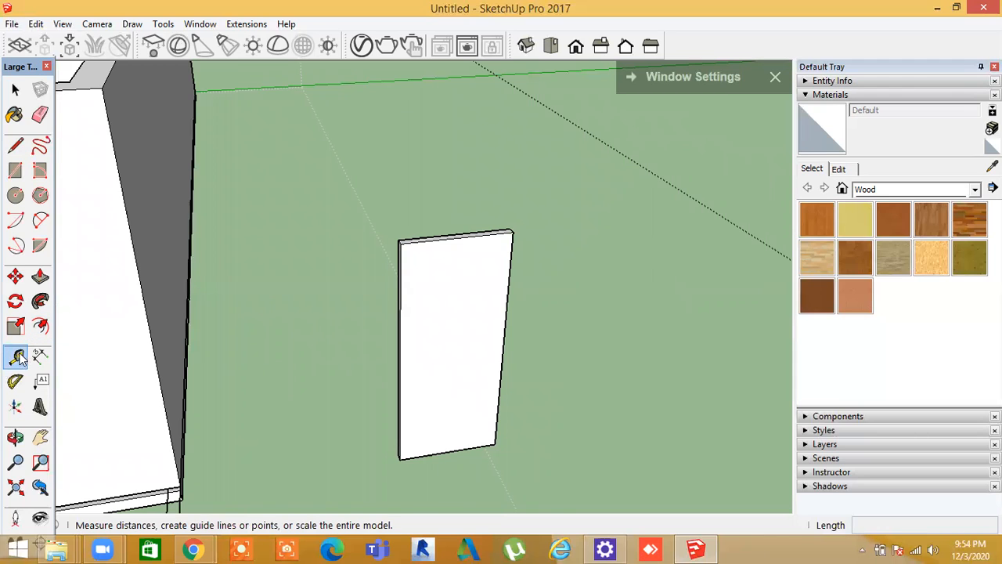
click(399, 388)
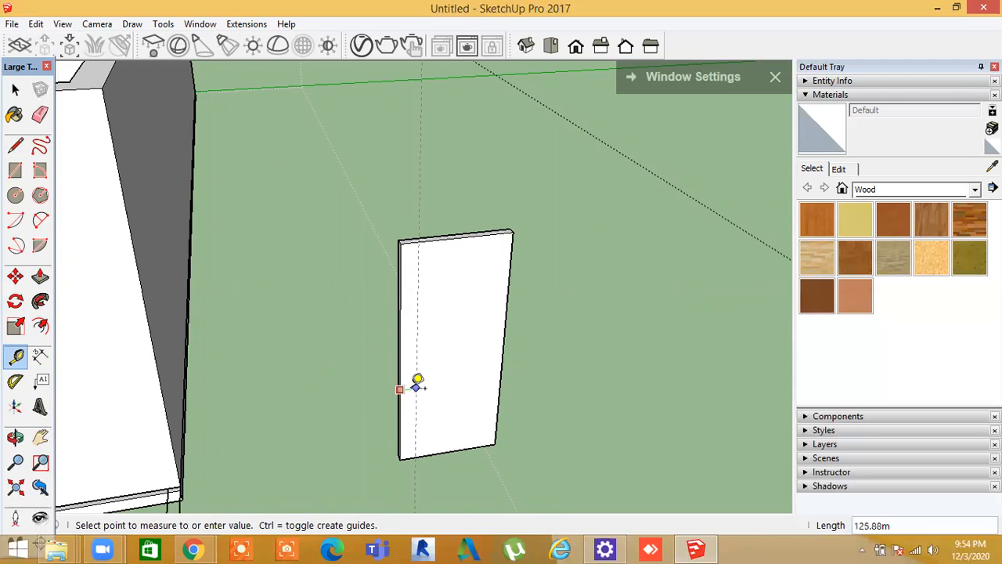
key(space)
Offset the outline of the door panel's front face inward to form a thin border
click(40, 326)
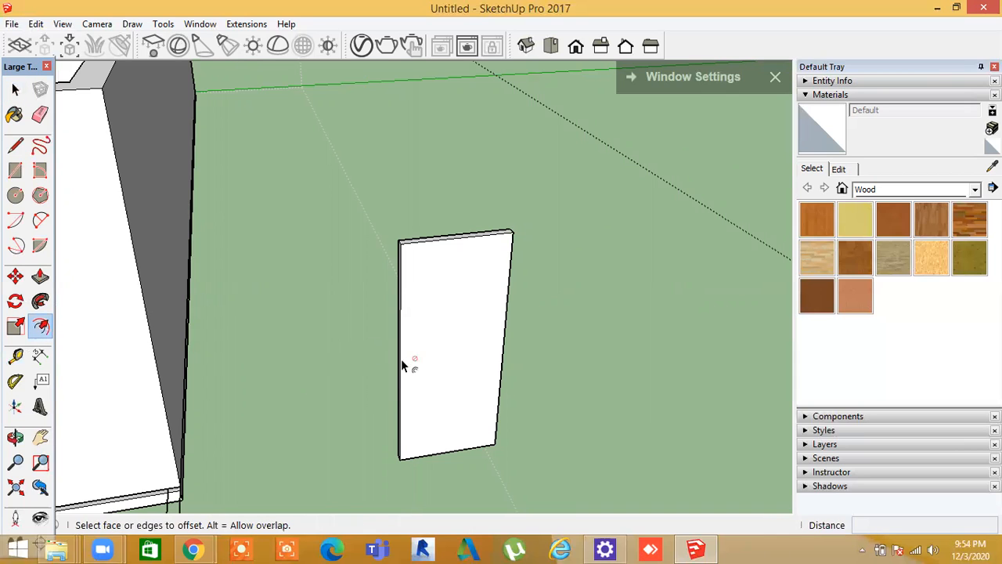
click(445, 240)
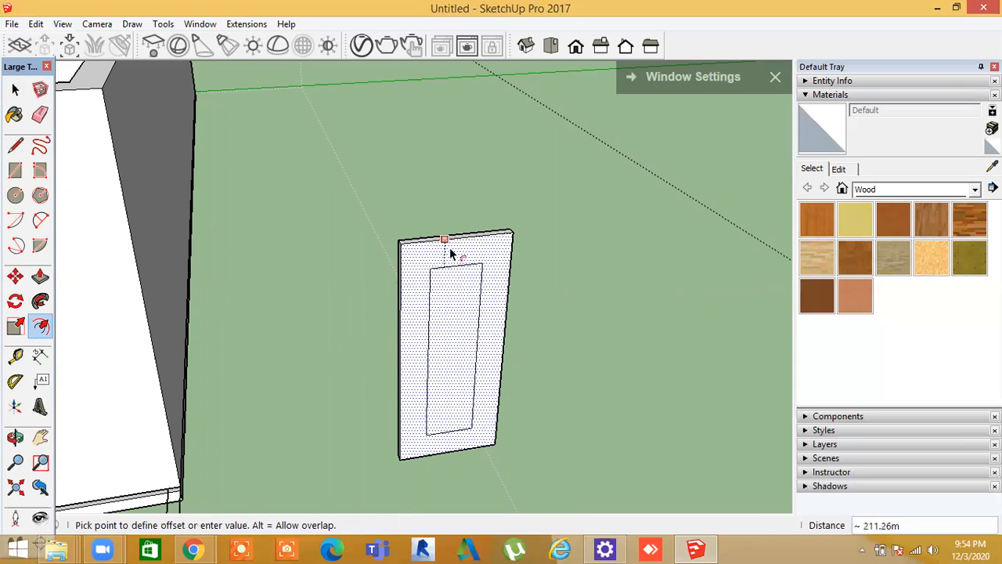
click(451, 242)
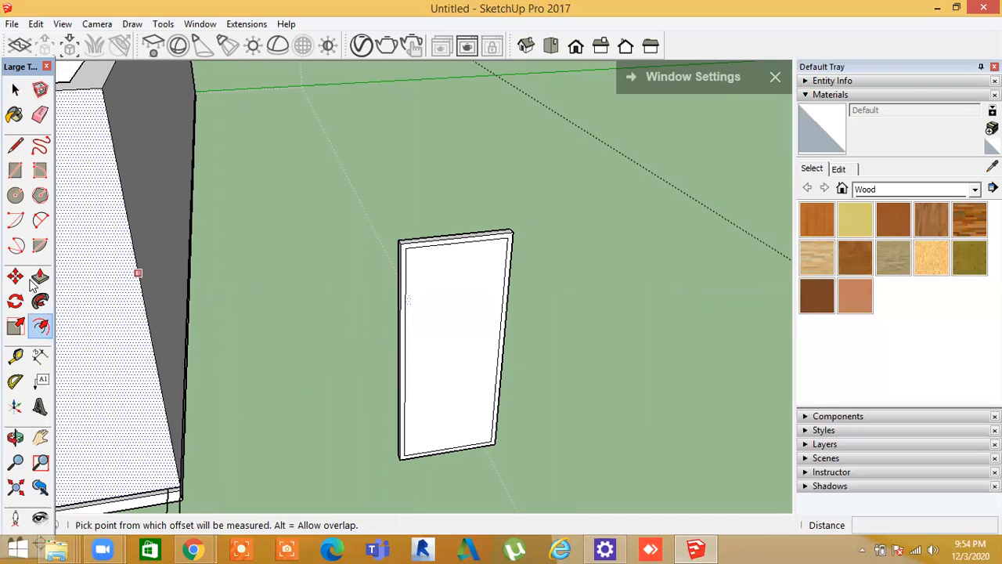
Draw a tall, narrow upright rectangle in the upper left part of the door panel's front face
click(16, 174)
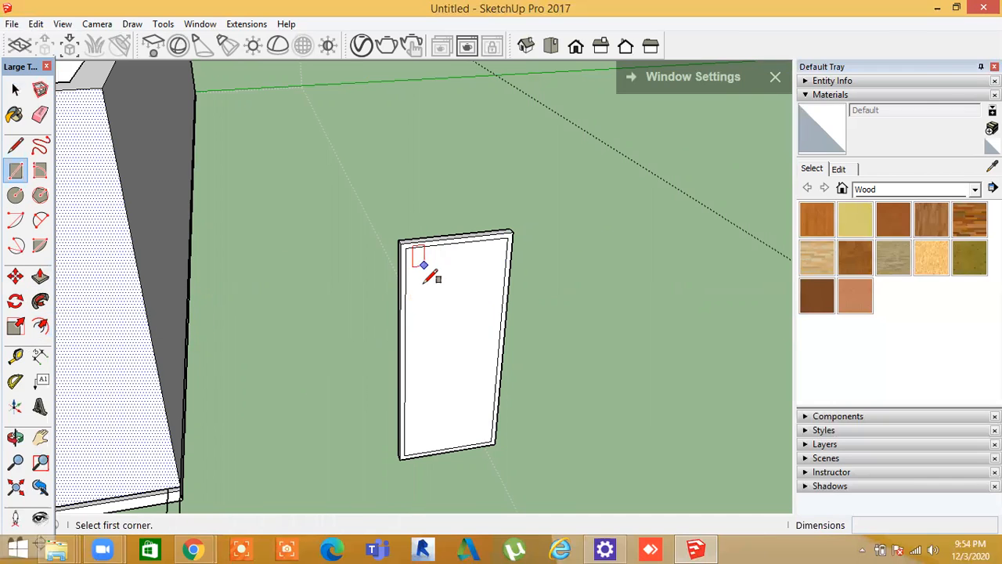
click(419, 267)
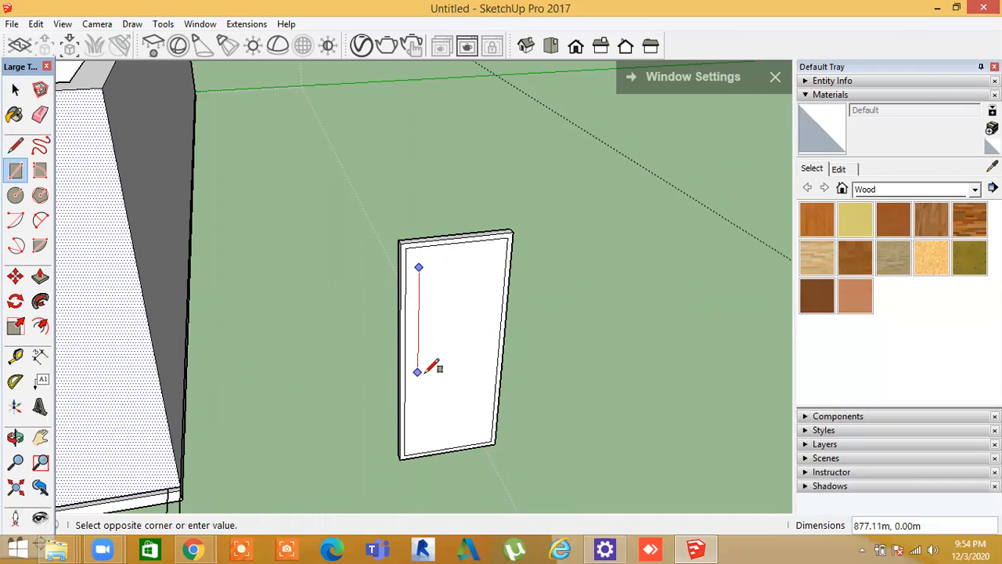
click(428, 366)
middle_drag(564, 420, 581, 474)
key(space)
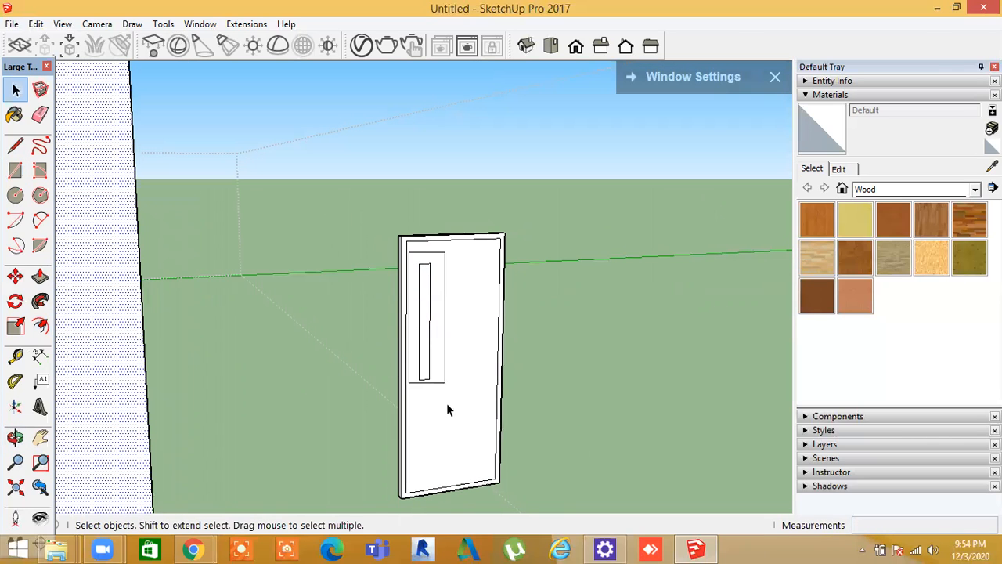
Copy the narrow upright rectangle from the door's upper left to the lower right of its front face
click(424, 321)
click(15, 276)
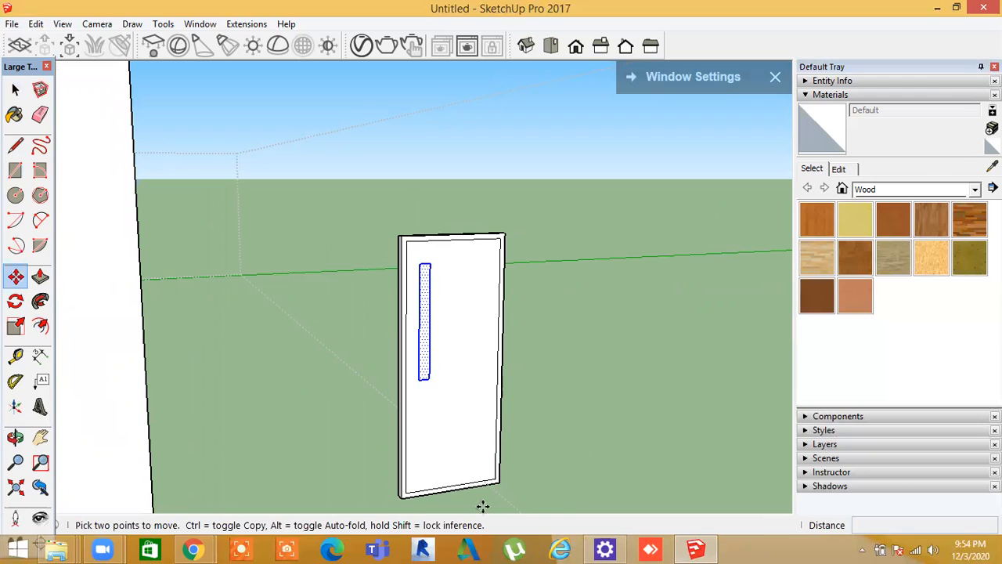
click(429, 264)
key(ctrl)
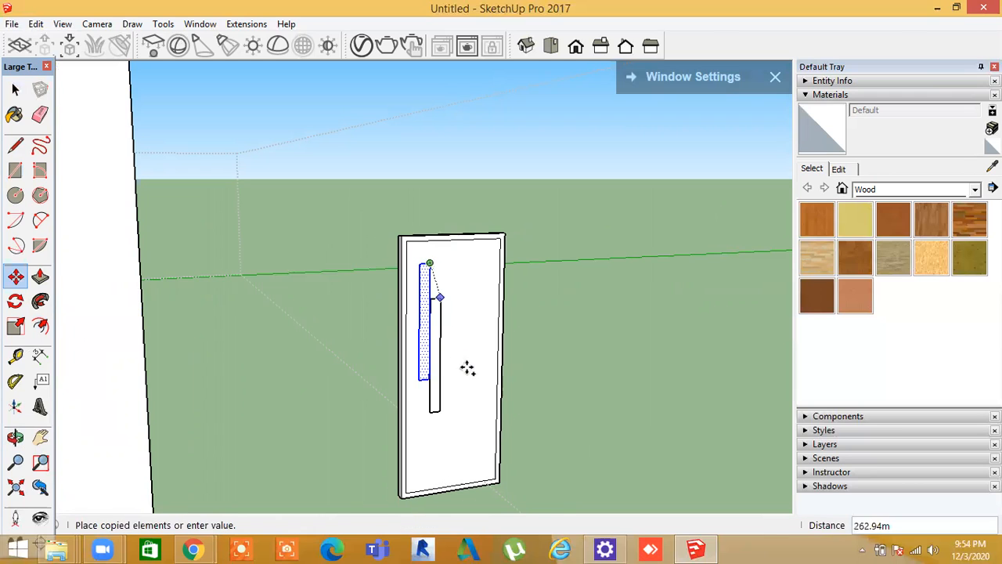
click(478, 366)
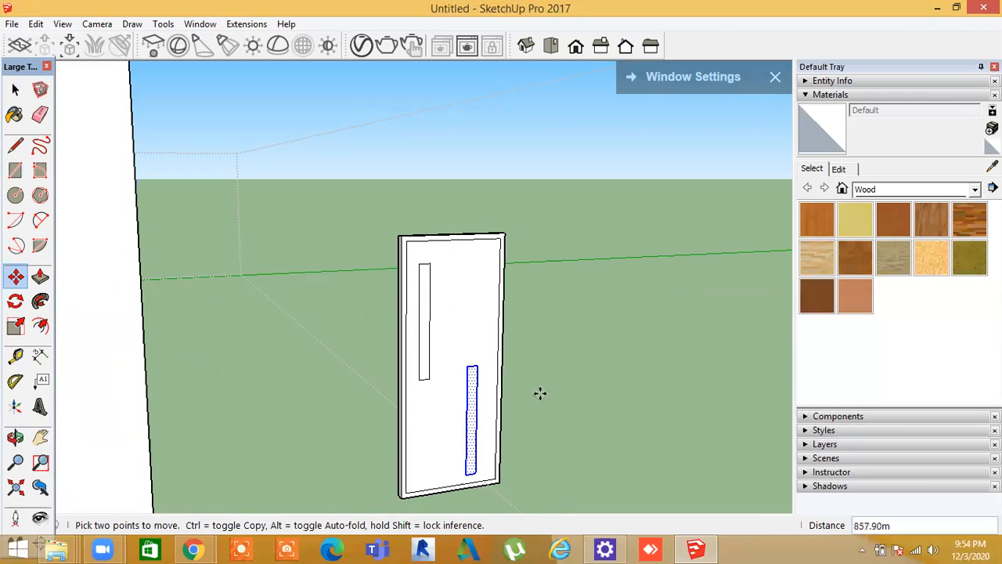
key(space)
click(573, 366)
mouse_move(599, 447)
middle_down()
mouse_move(480, 288)
mouse_move(485, 348)
mouse_move(439, 368)
middle_up()
Draw a small knob circle on the door's front face, near the right edge just above the lower narrow rectangle
click(14, 195)
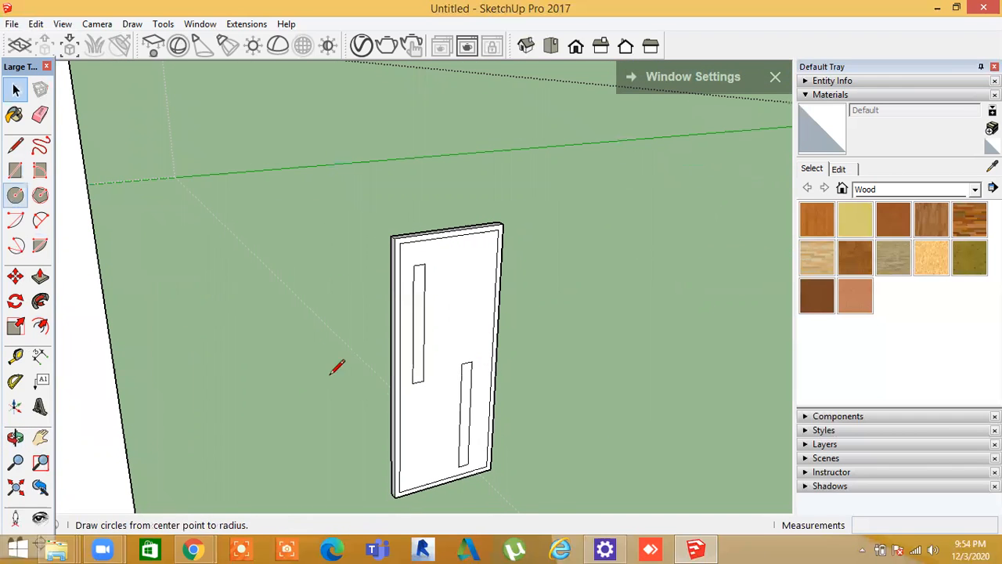
click(479, 342)
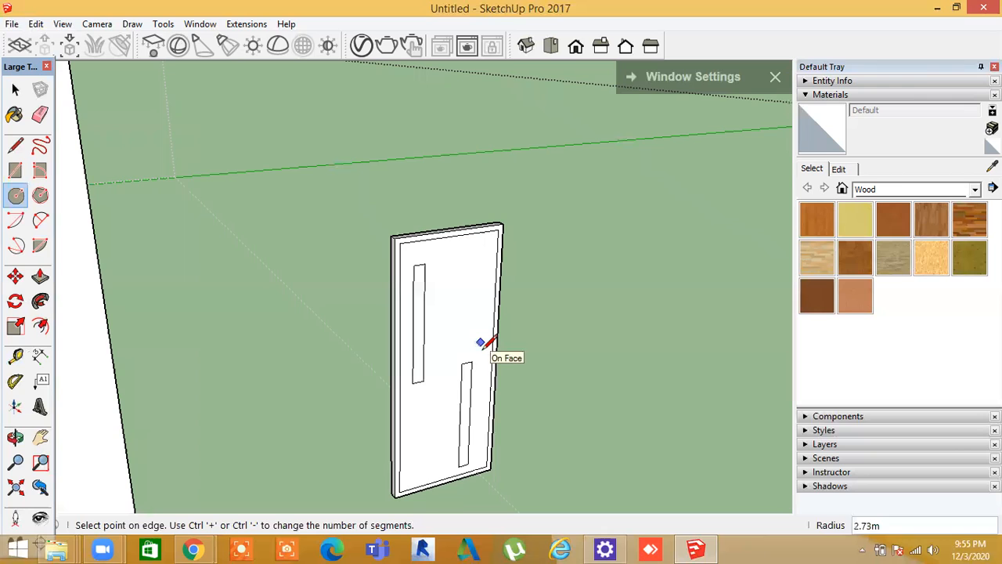
scroll(480, 342, up, 2)
middle_drag(480, 343, 483, 339)
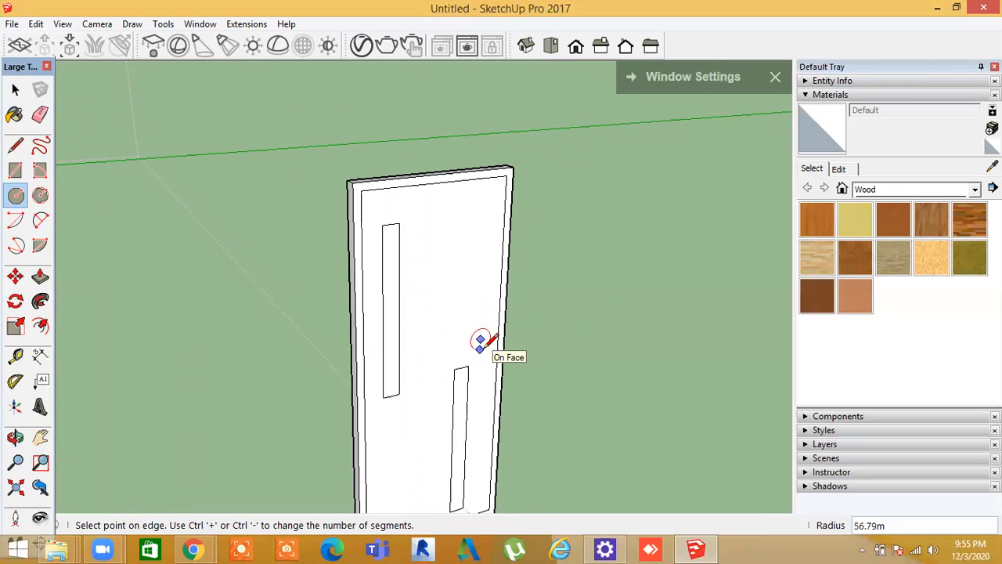
middle_drag(522, 368, 548, 356)
key(space)
Extrude the knob circle outward from the door's front face by about 19 m
click(39, 276)
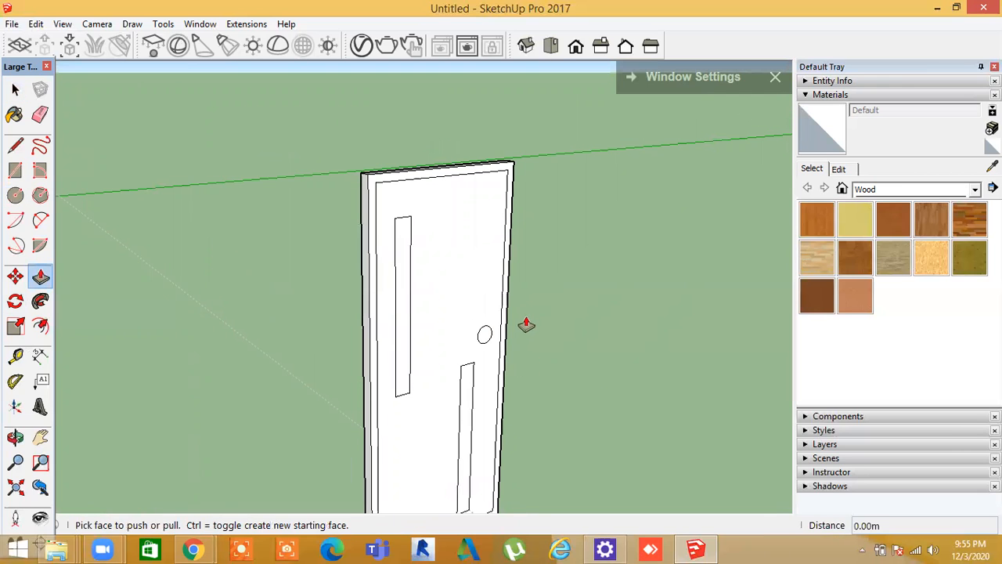
click(485, 337)
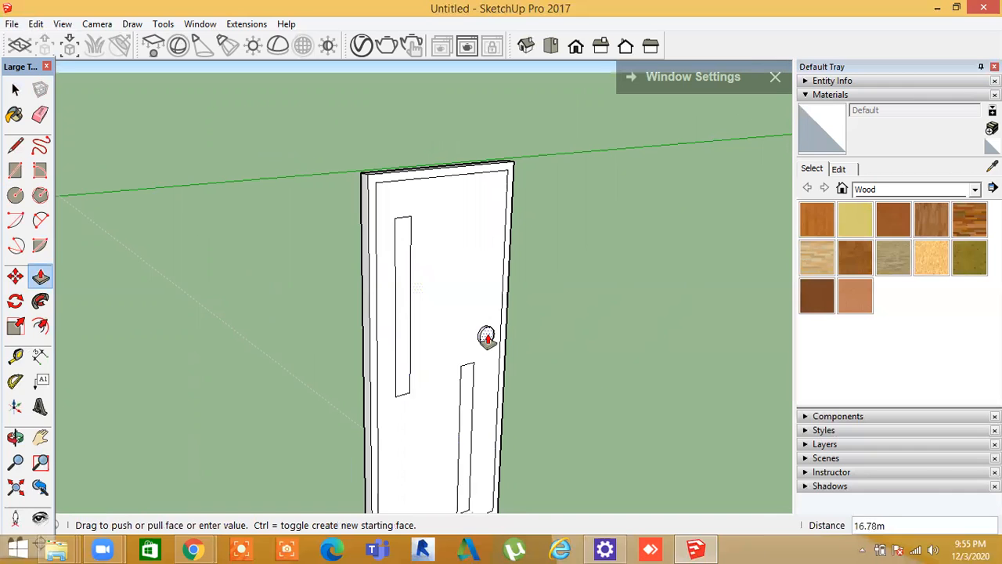
click(404, 376)
middle_drag(404, 376, 446, 397)
middle_drag(519, 433, 411, 381)
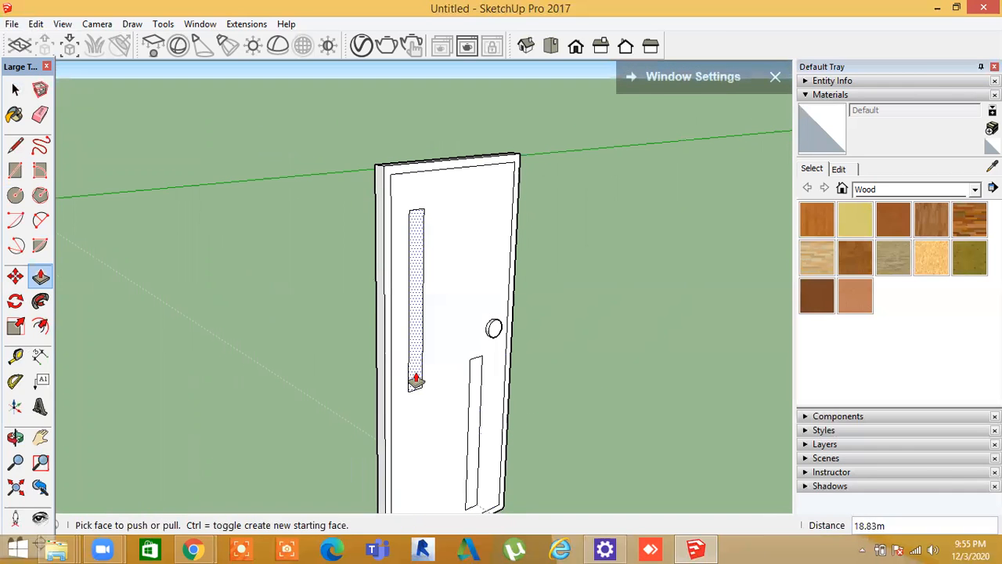
Push both narrow upright rectangles into the door panel by about 18 m to form recesses
click(417, 376)
scroll(415, 369, up, 5)
middle_drag(414, 371, 419, 380)
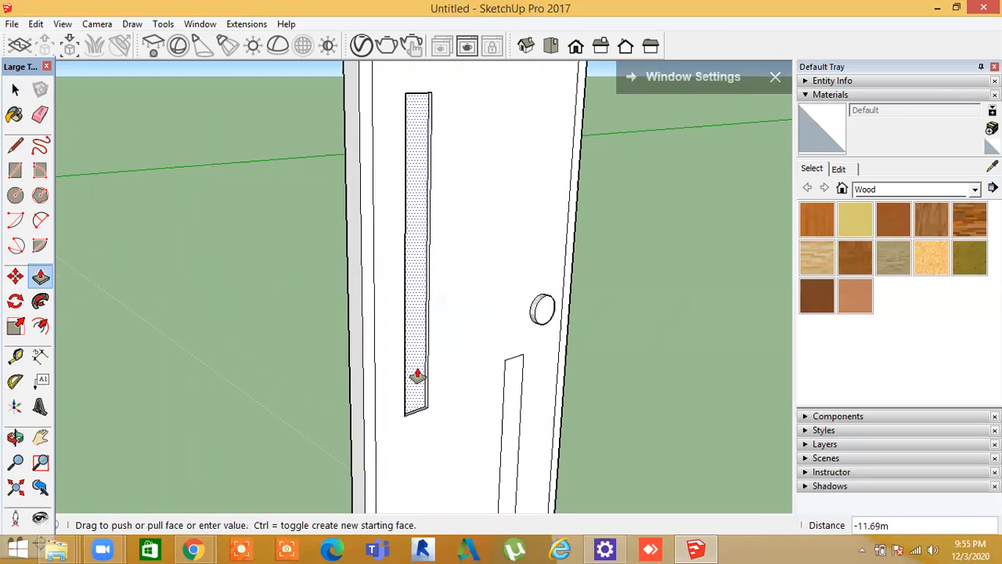
click(472, 416)
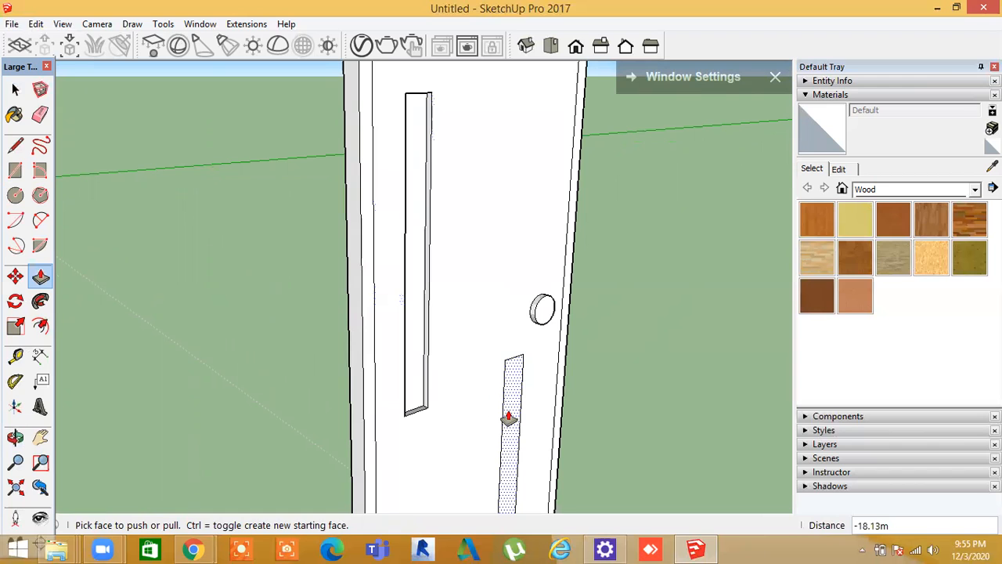
click(507, 418)
click(548, 414)
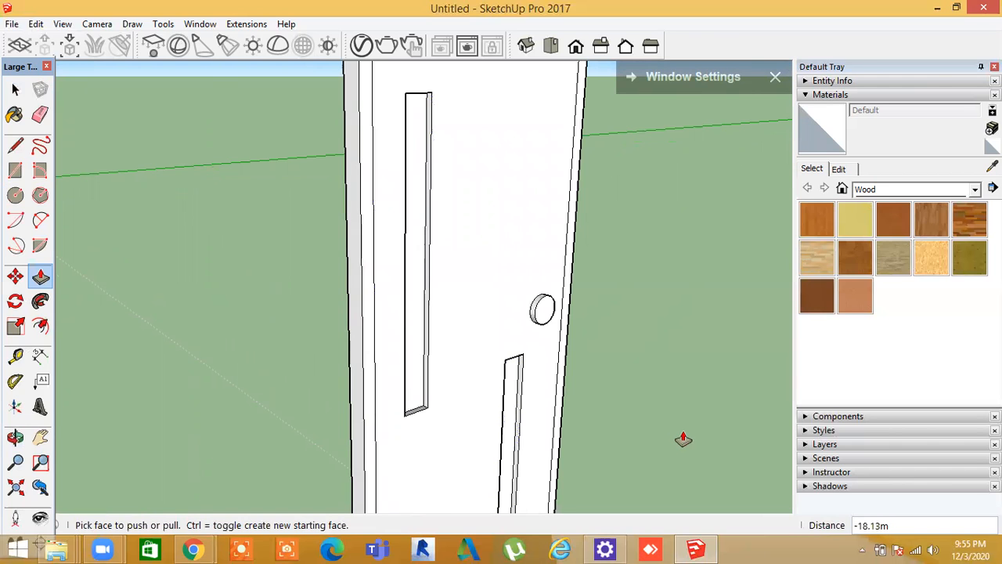
middle_drag(673, 394, 631, 374)
key(space)
Paint the door's inner front face and the backs of both recesses with Wood Cherry Original
middle_drag(601, 324, 541, 168)
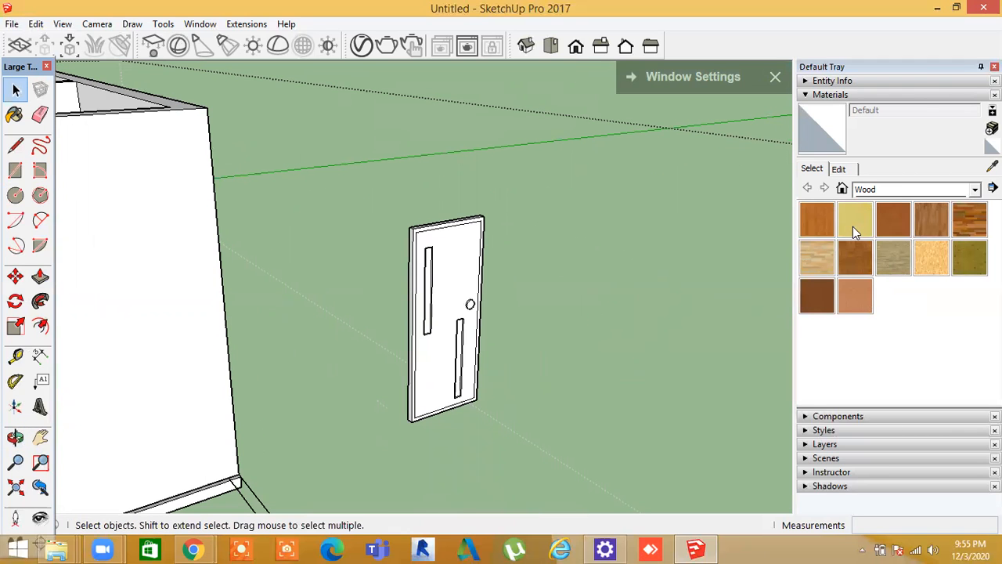
click(896, 226)
click(460, 404)
mouse_move(474, 307)
middle_down()
mouse_move(462, 348)
mouse_move(483, 339)
mouse_move(515, 359)
mouse_move(471, 345)
mouse_move(384, 239)
mouse_move(413, 179)
mouse_move(511, 295)
mouse_move(454, 271)
middle_up()
click(467, 320)
click(420, 280)
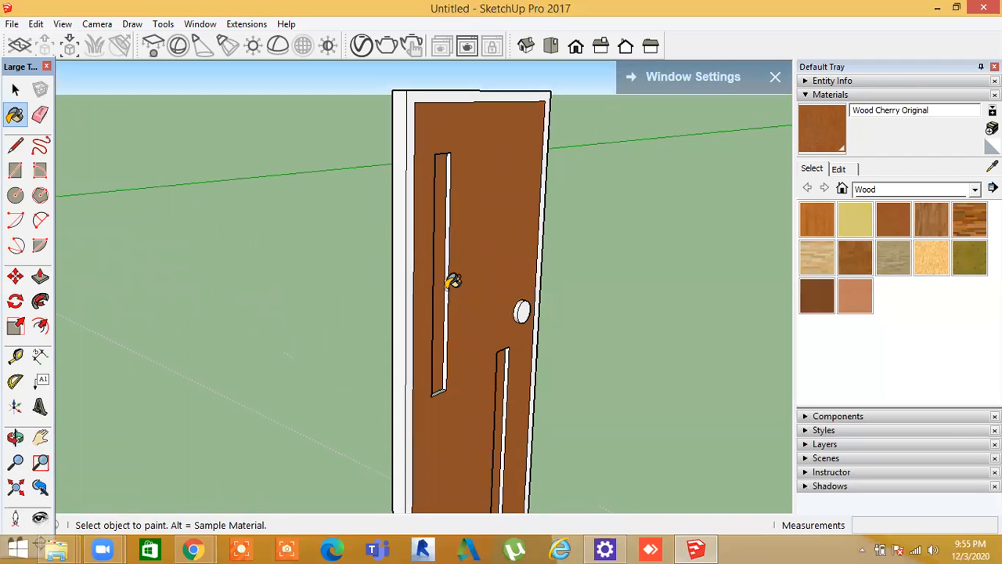
Paint the white inner side faces of the upper left recess with Wood Cherry Original
mouse_move(413, 346)
middle_down()
mouse_move(130, 393)
mouse_move(381, 365)
middle_up()
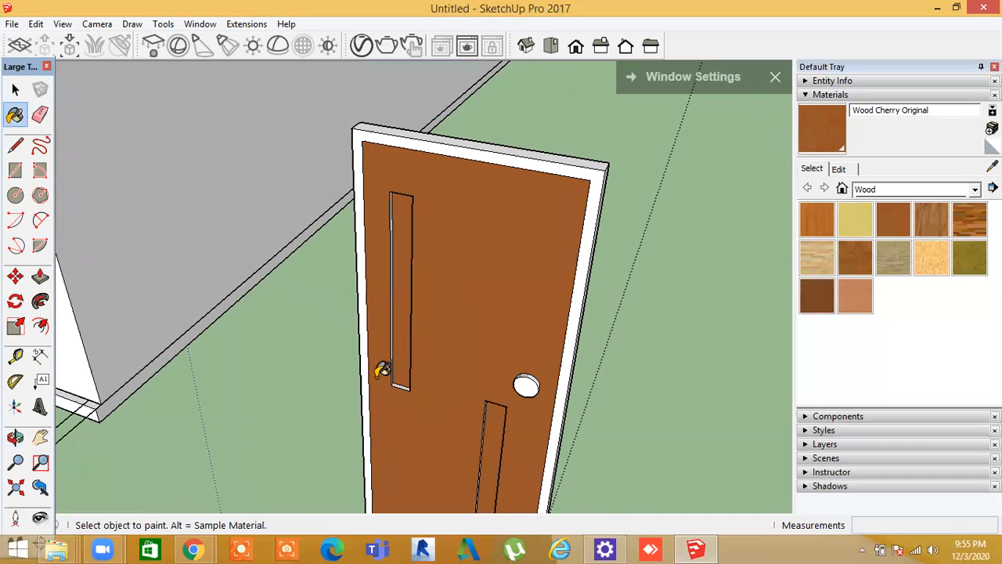
scroll(416, 403, up, 3)
mouse_move(415, 403)
middle_down()
mouse_move(365, 385)
mouse_move(394, 383)
mouse_move(384, 358)
middle_up()
click(388, 382)
mouse_move(449, 425)
middle_down()
mouse_move(780, 409)
mouse_move(507, 317)
middle_up()
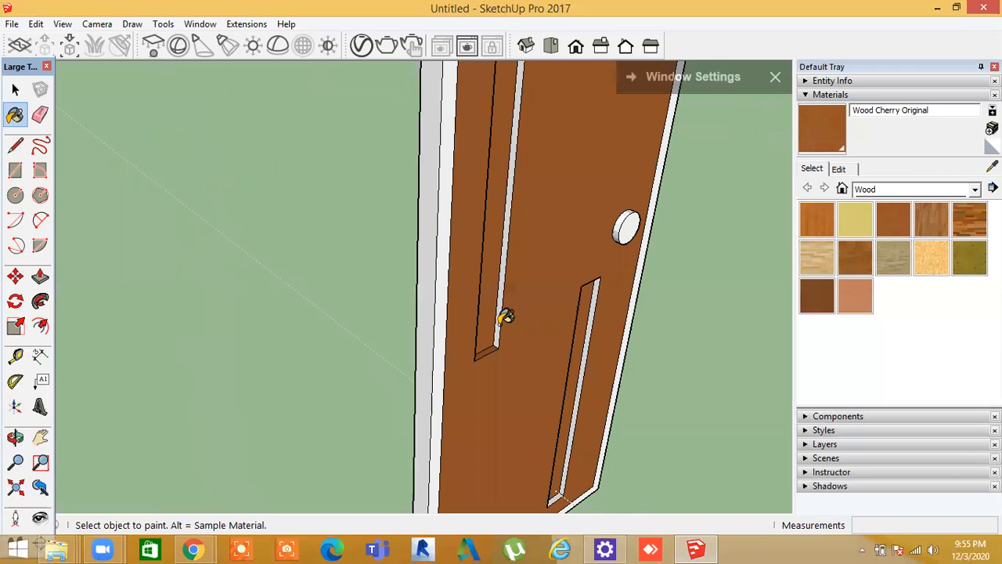
click(507, 325)
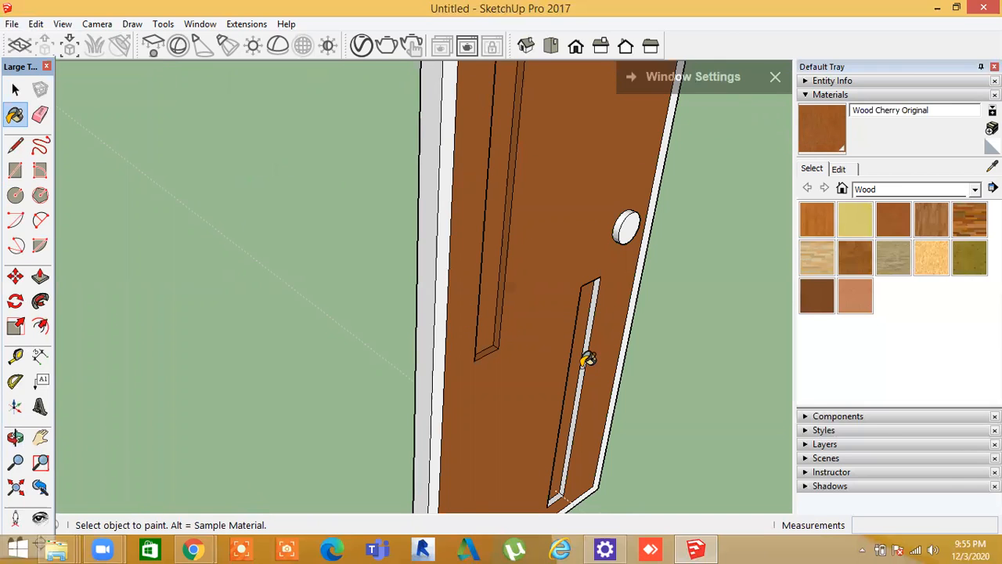
Paint the long sides and bottom of the lower right recess with Wood Cherry Original
click(586, 368)
mouse_move(434, 421)
middle_down()
mouse_move(264, 365)
mouse_move(303, 371)
mouse_move(265, 78)
middle_up()
scroll(411, 335, up, 4)
scroll(409, 372, up, 2)
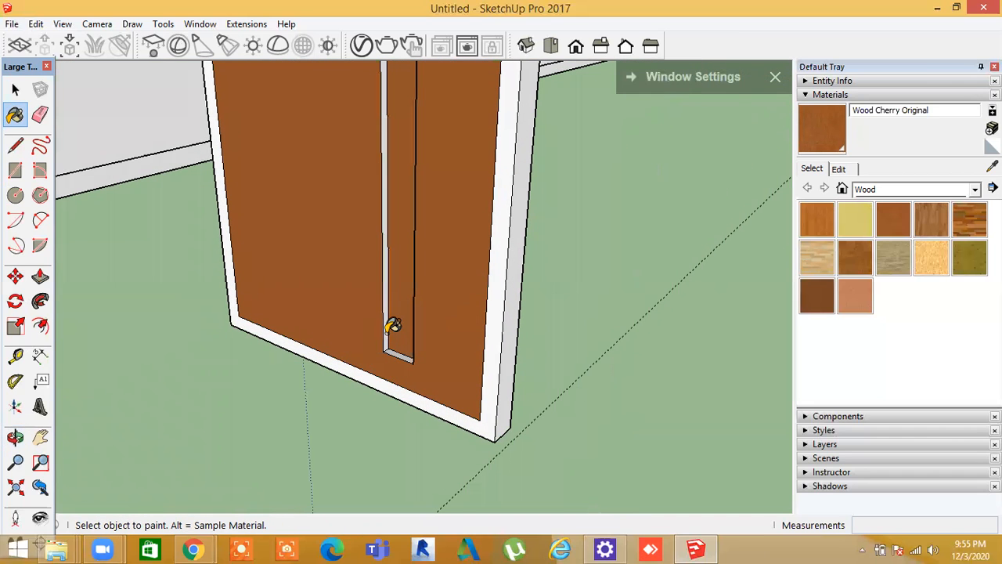
click(389, 332)
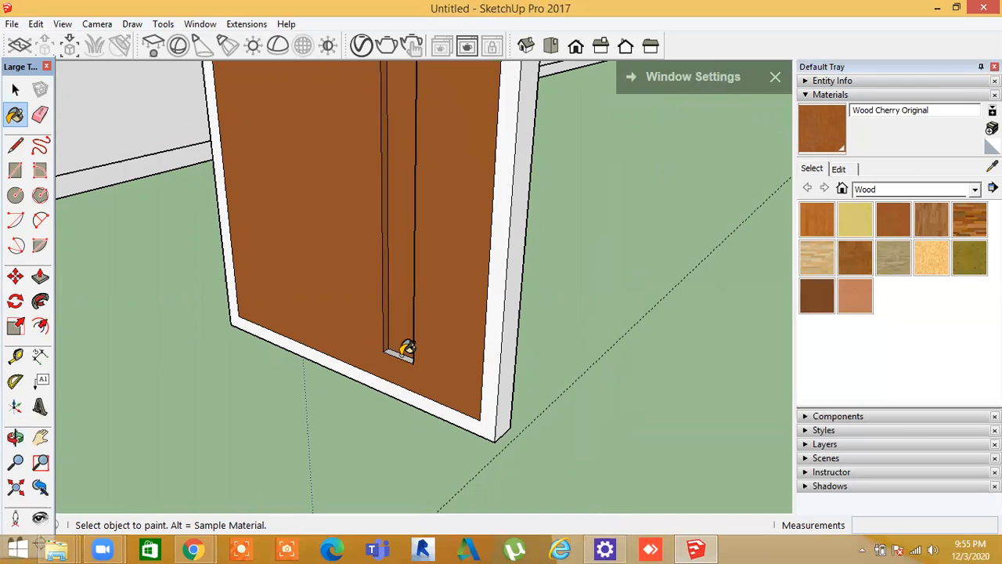
mouse_move(361, 390)
middle_down()
mouse_move(418, 362)
mouse_move(407, 374)
mouse_move(416, 396)
mouse_move(447, 426)
mouse_move(454, 415)
middle_up()
scroll(407, 374, down, 4)
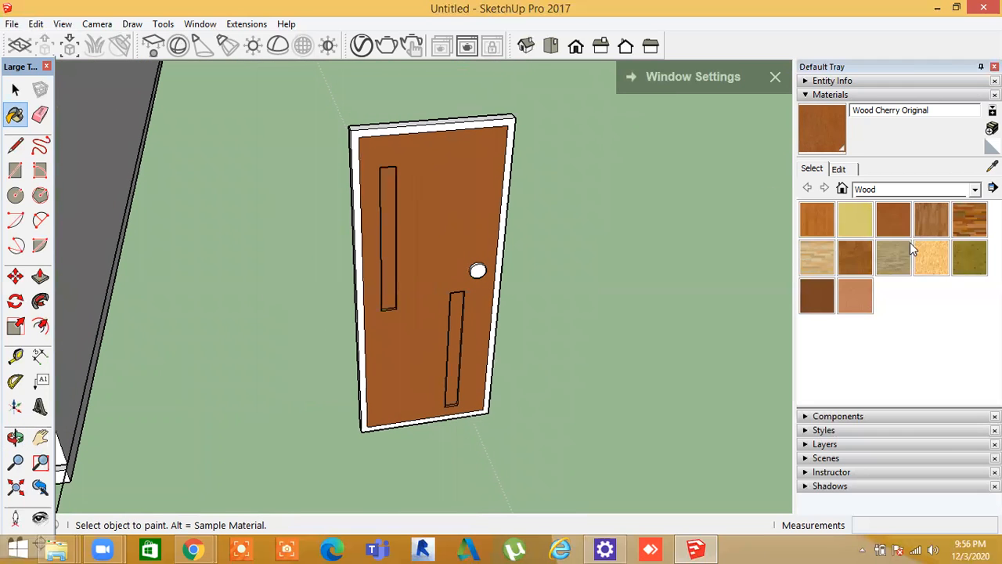
Paint the door's front border and the outer edge faces of the panel with Wood Floor
click(931, 219)
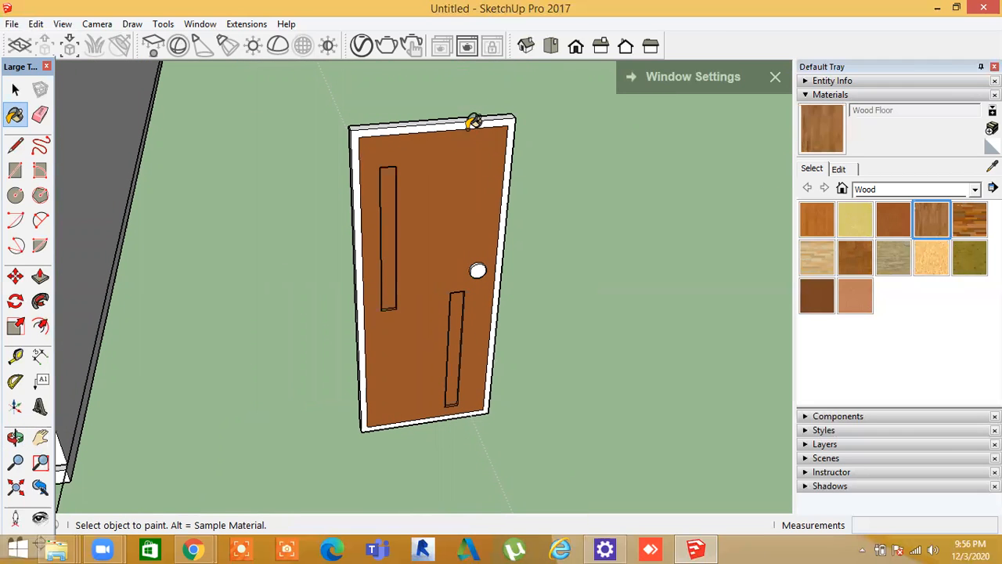
click(475, 122)
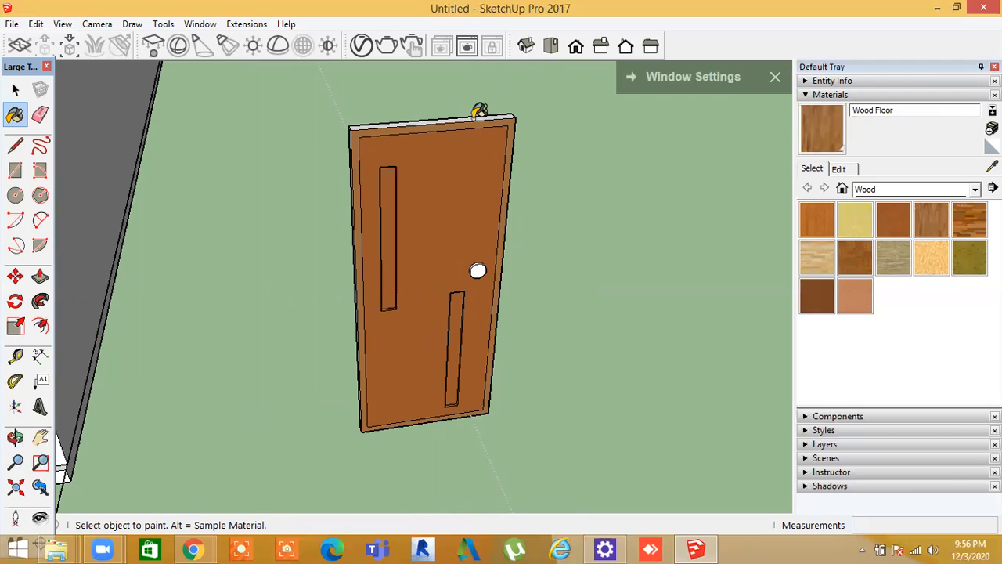
middle_drag(351, 249, 368, 269)
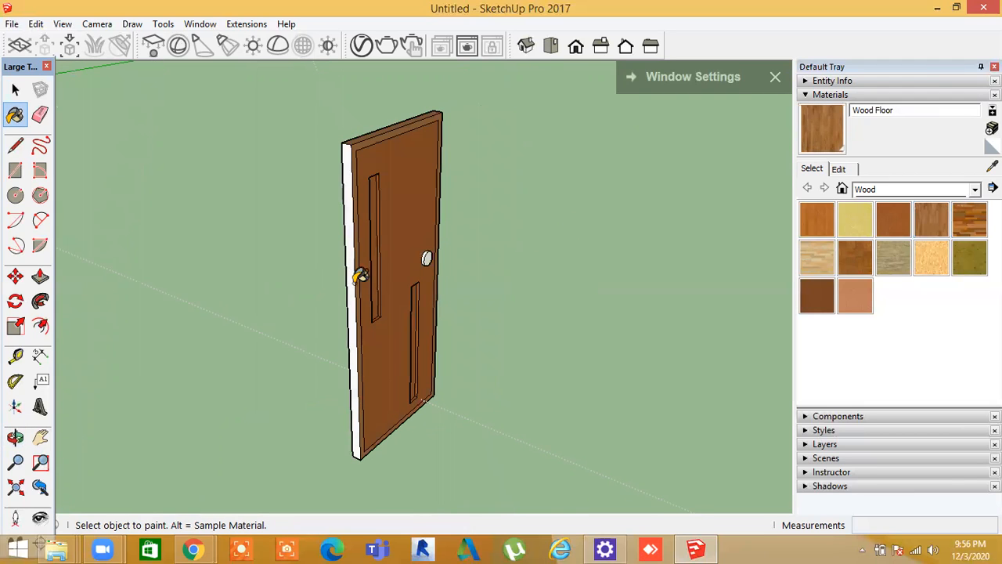
click(357, 278)
mouse_move(548, 338)
middle_down()
mouse_move(117, 415)
mouse_move(465, 342)
middle_up()
click(453, 339)
mouse_move(521, 396)
middle_down()
mouse_move(656, 374)
mouse_move(402, 381)
mouse_move(824, 401)
mouse_move(519, 261)
middle_up()
click(555, 298)
mouse_move(555, 298)
middle_down()
mouse_move(152, 365)
mouse_move(379, 357)
mouse_move(259, 394)
mouse_move(320, 139)
mouse_move(279, 166)
mouse_move(356, 212)
mouse_move(371, 262)
mouse_move(375, 190)
middle_up()
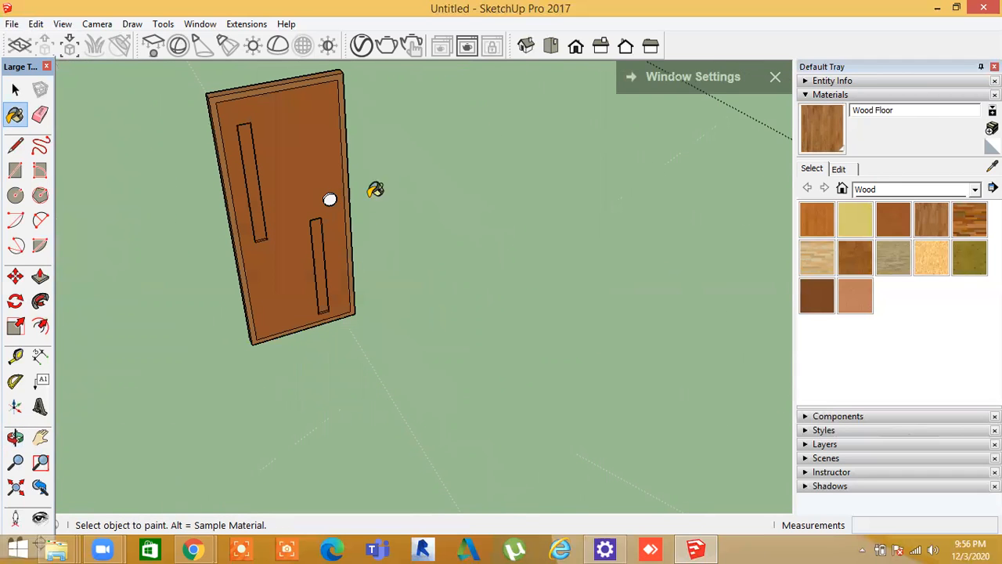
Paint the round door knob with Metal Corrugated Shiny from the Metal materials
click(976, 196)
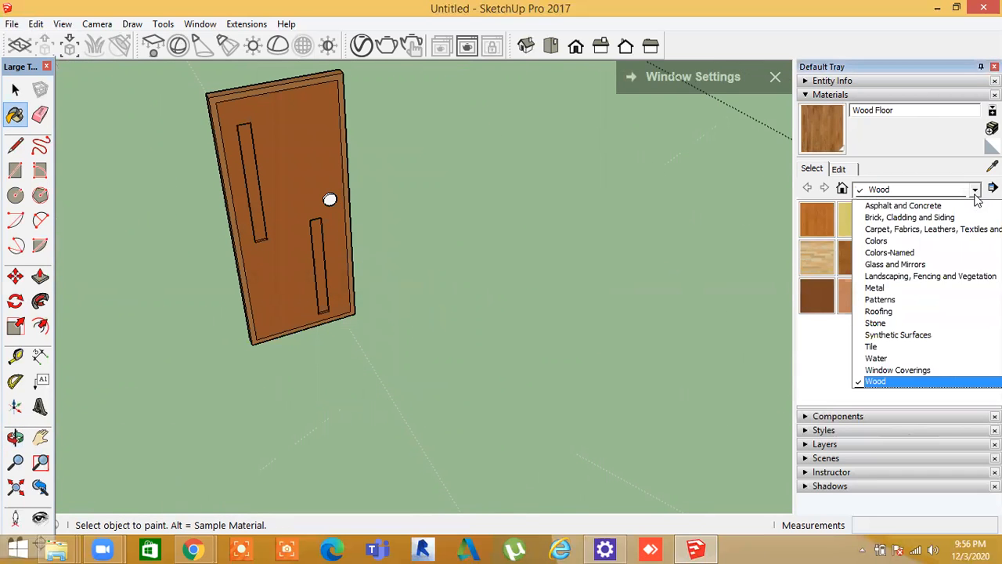
click(885, 291)
click(893, 218)
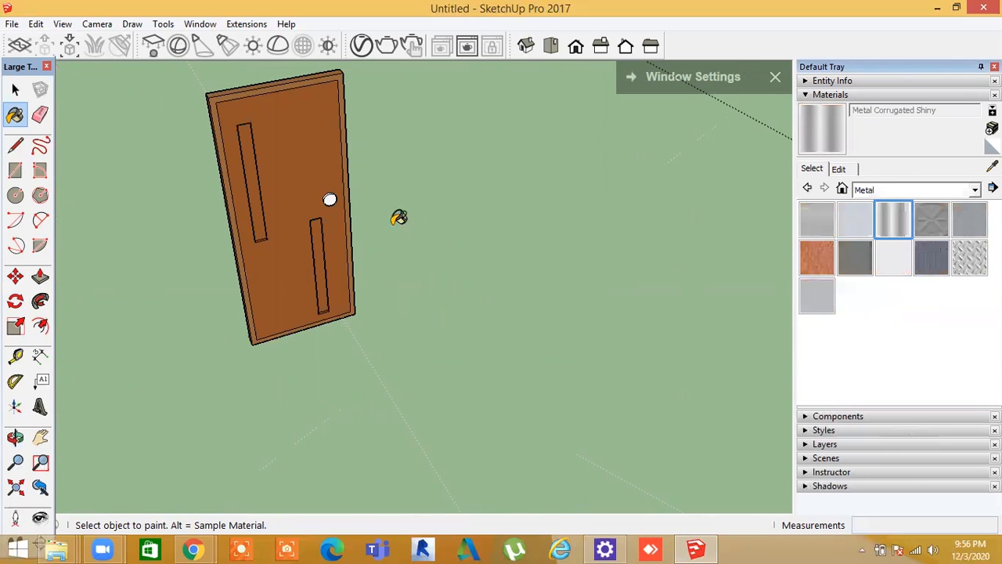
click(332, 196)
scroll(333, 191, up, 5)
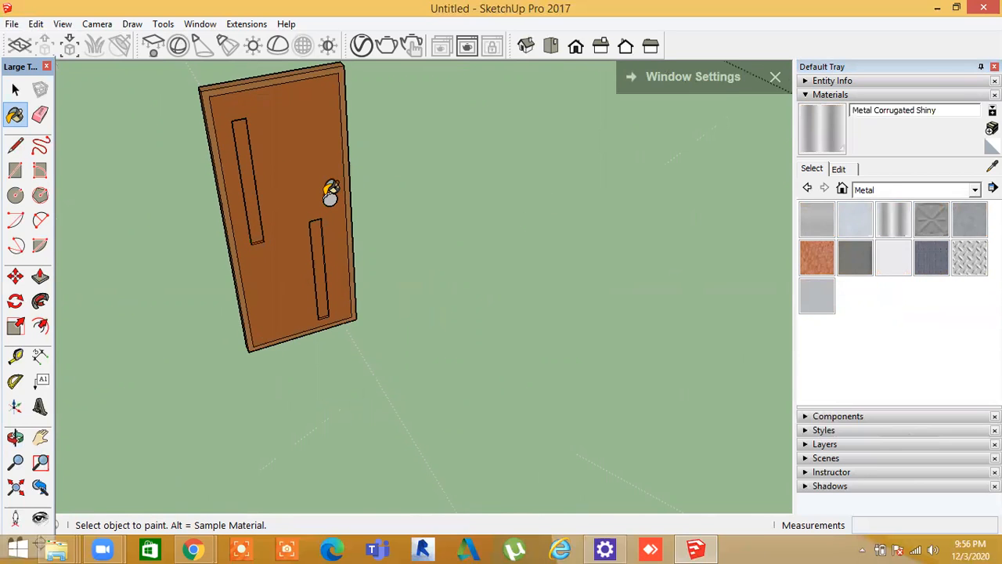
scroll(332, 188, up, 3)
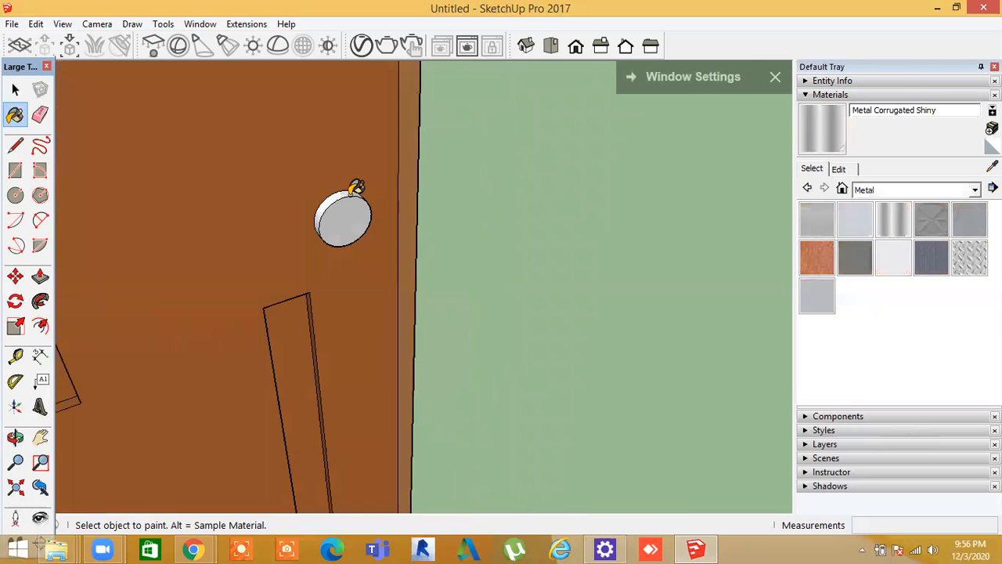
mouse_move(394, 224)
middle_down()
mouse_move(342, 128)
mouse_move(365, 240)
mouse_move(337, 110)
mouse_move(329, 188)
mouse_move(275, 215)
mouse_move(352, 67)
mouse_move(422, 172)
middle_up()
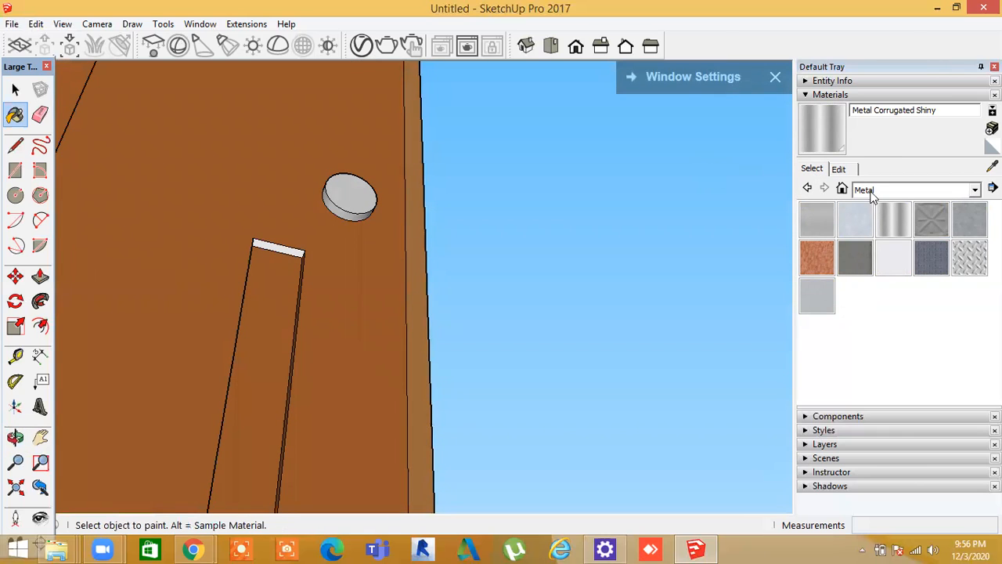
Paint the remaining white top side of the lower recess with Wood Cherry Original from the Wood materials
click(976, 191)
click(883, 384)
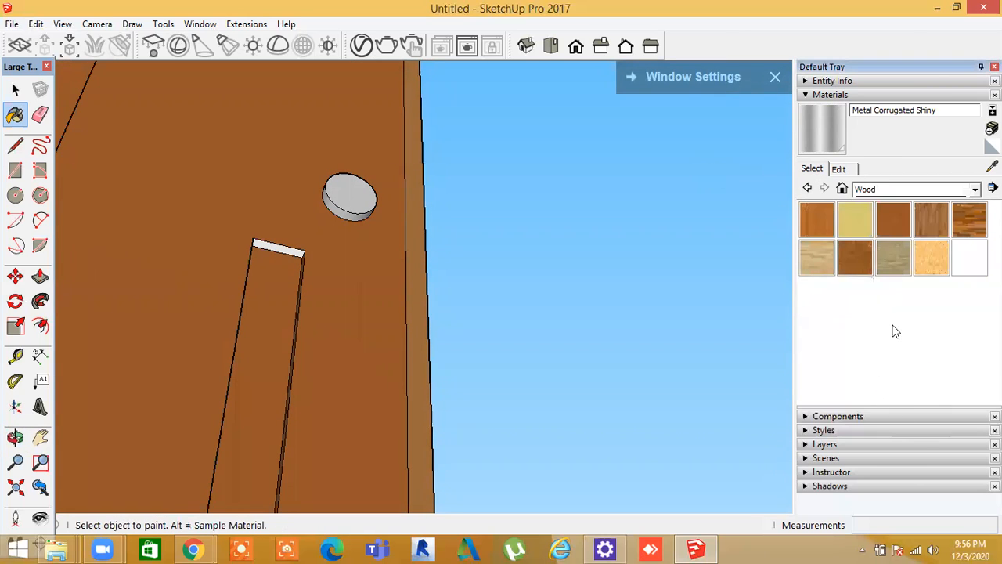
click(891, 223)
middle_drag(297, 259, 470, 453)
scroll(474, 395, down, 5)
key(space)
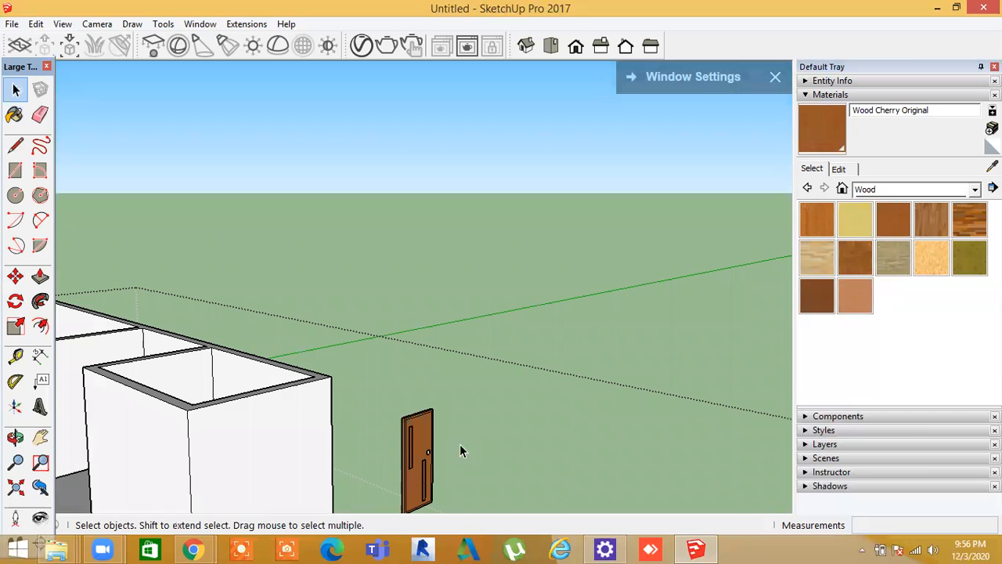
Select the whole painted door with its knob and make it a group
click(413, 435)
right_click(413, 435)
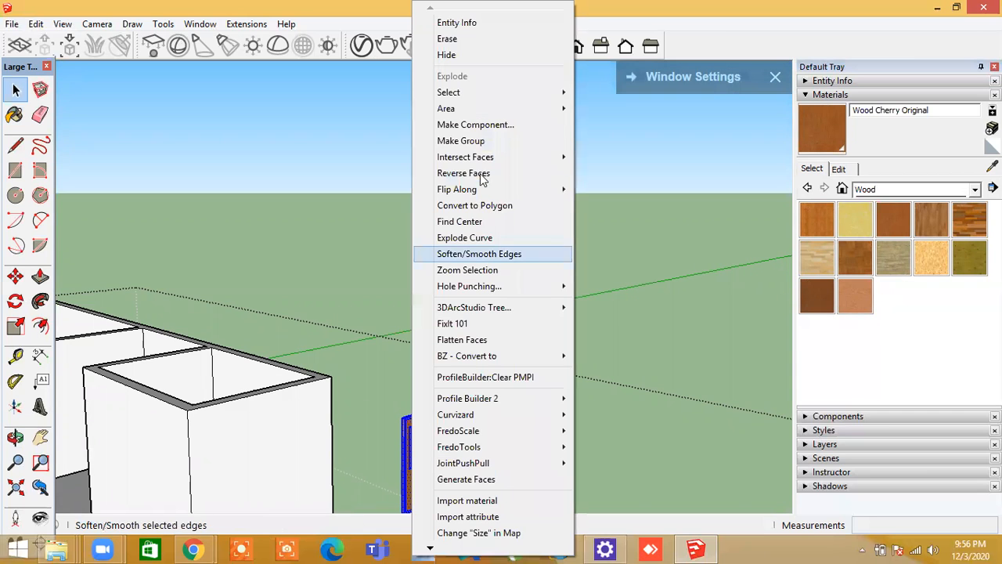
click(460, 140)
click(518, 439)
Move the door group by its lower corner into the framed doorway beside the window in the house's front wall
middle_drag(518, 440, 649, 342)
scroll(652, 225, down, 3)
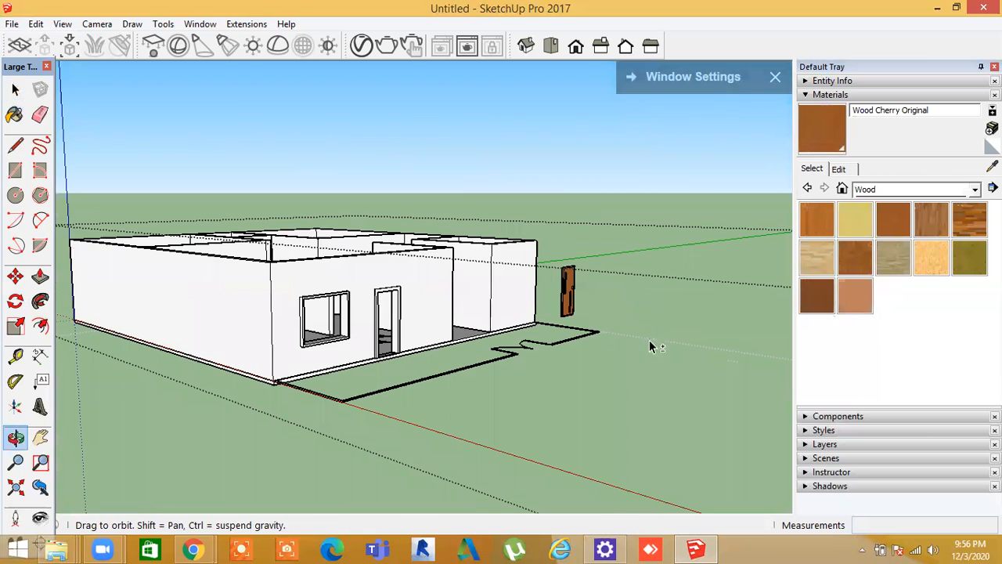
click(15, 277)
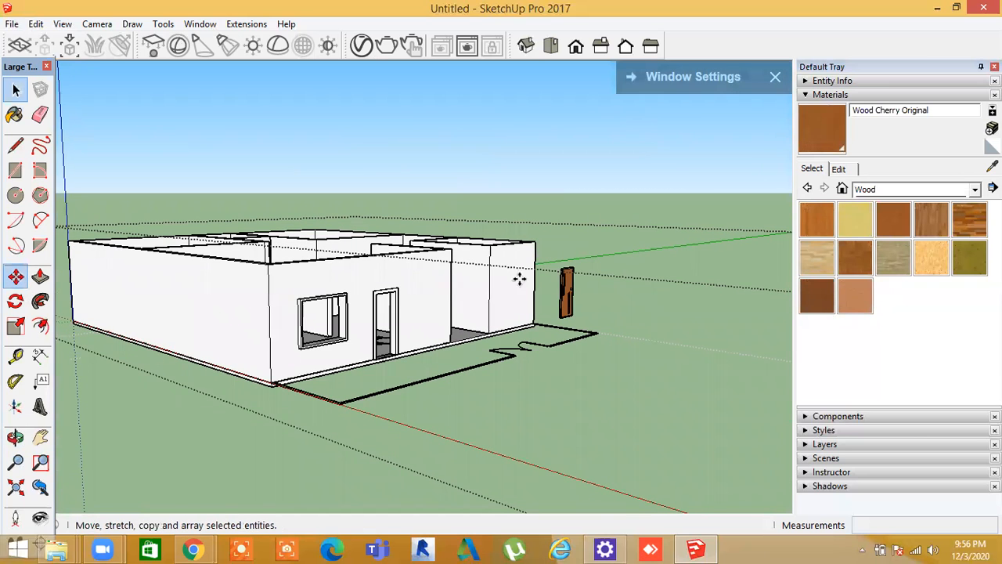
click(559, 317)
scroll(376, 357, up, 4)
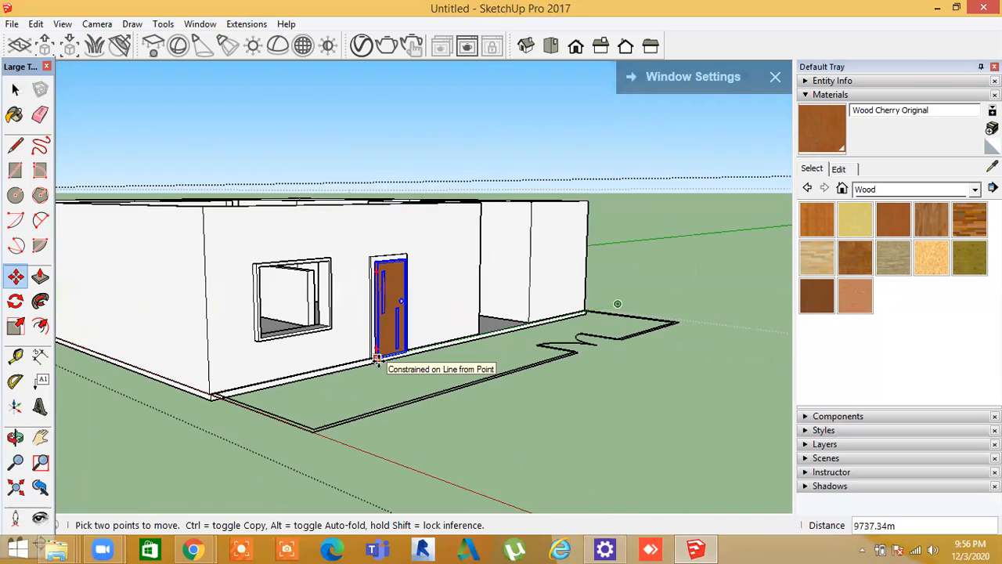
Place the door group at the base of the doorway and shift it inward so it stands between the frame's side jambs
scroll(377, 359, up, 6)
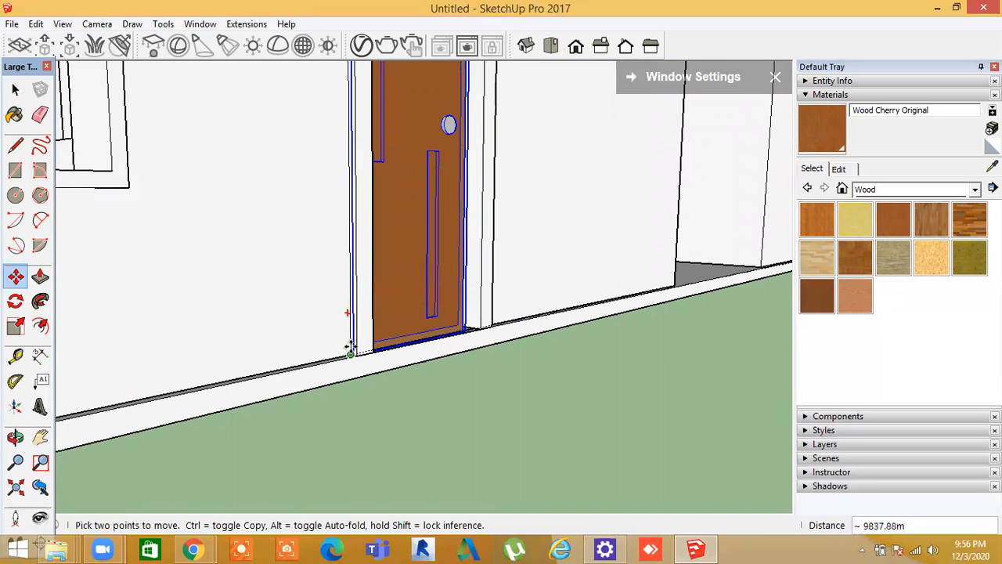
click(350, 347)
middle_drag(448, 449, 501, 384)
scroll(494, 375, down, 3)
click(505, 384)
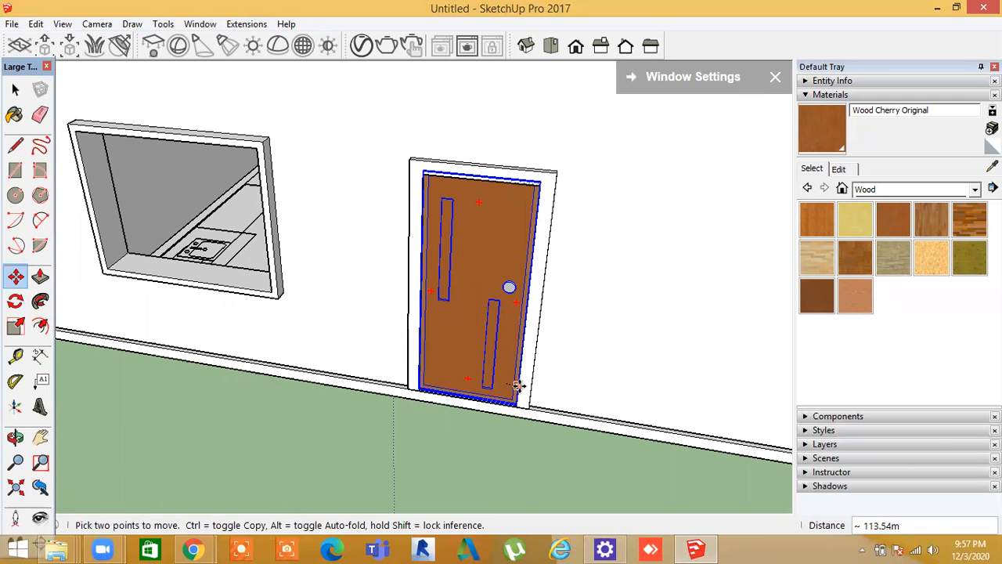
Move the door group by its upper corner onto the inner top corner of the door frame to close the gap
middle_drag(562, 398, 485, 205)
scroll(482, 219, up, 5)
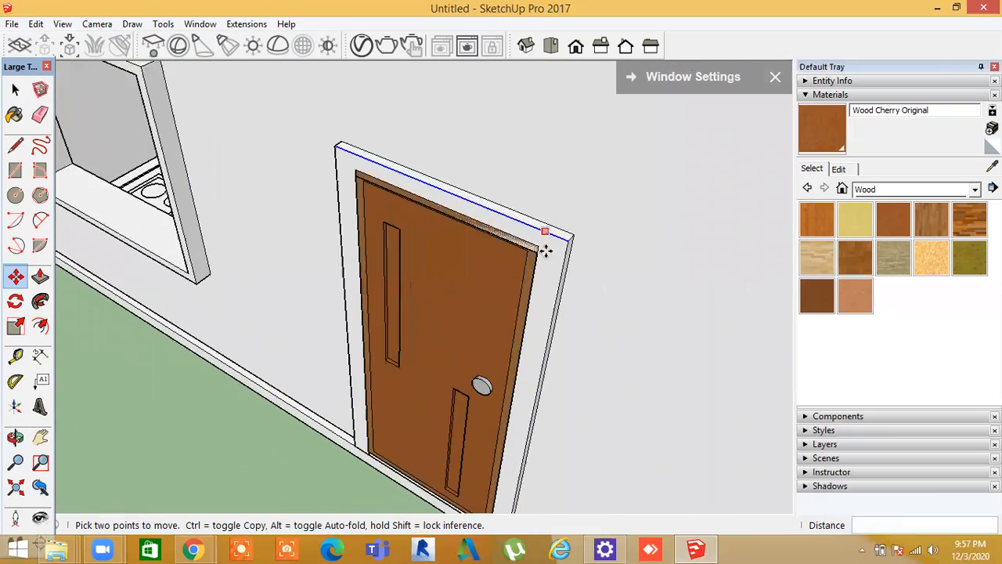
middle_drag(535, 313, 533, 285)
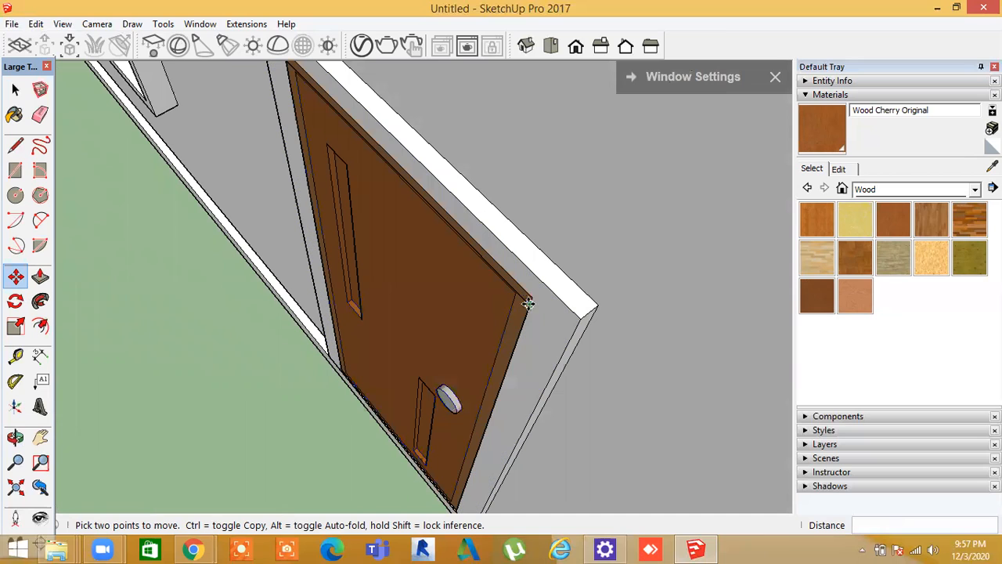
click(528, 302)
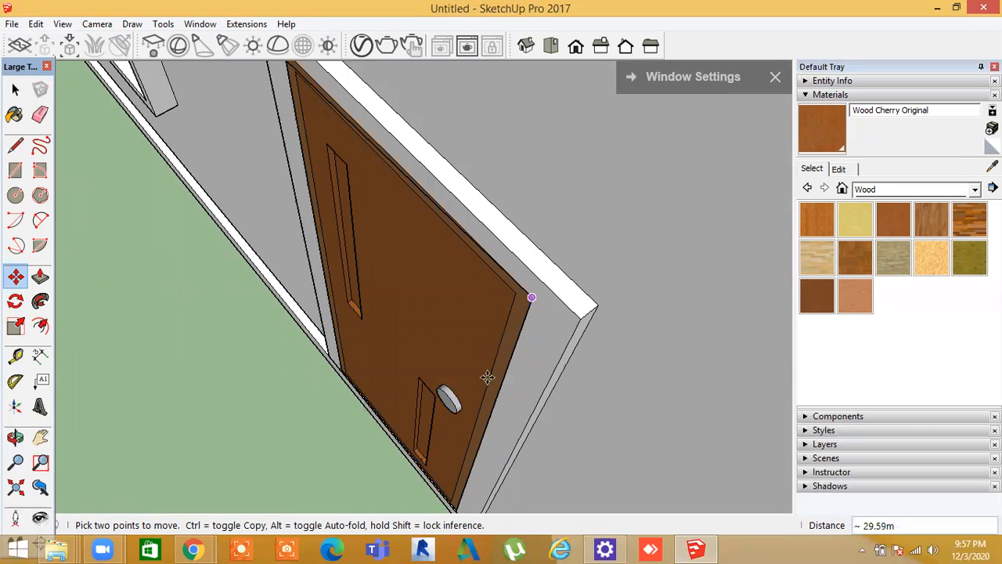
click(533, 296)
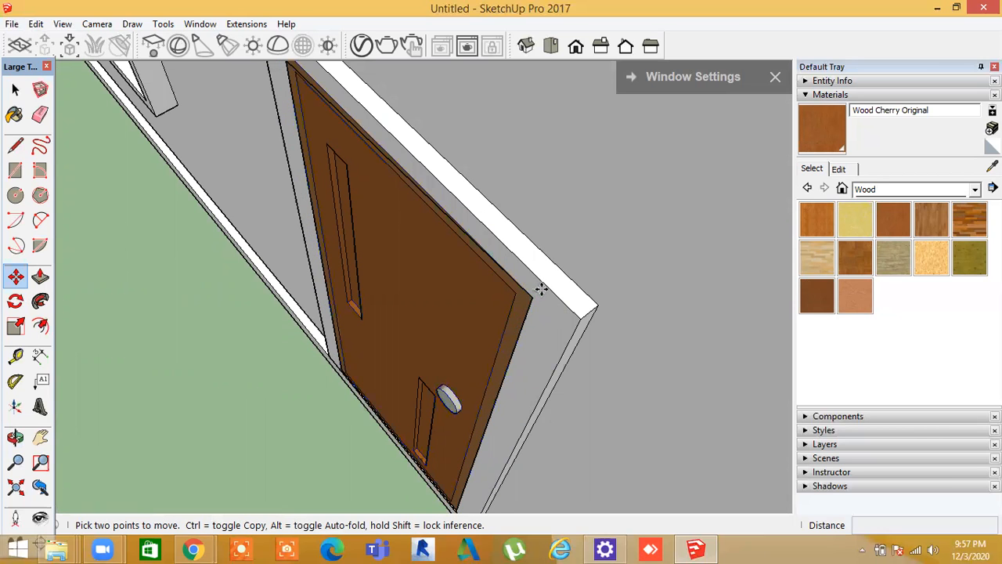
key(Escape)
middle_drag(362, 432, 400, 365)
middle_drag(254, 377, 301, 362)
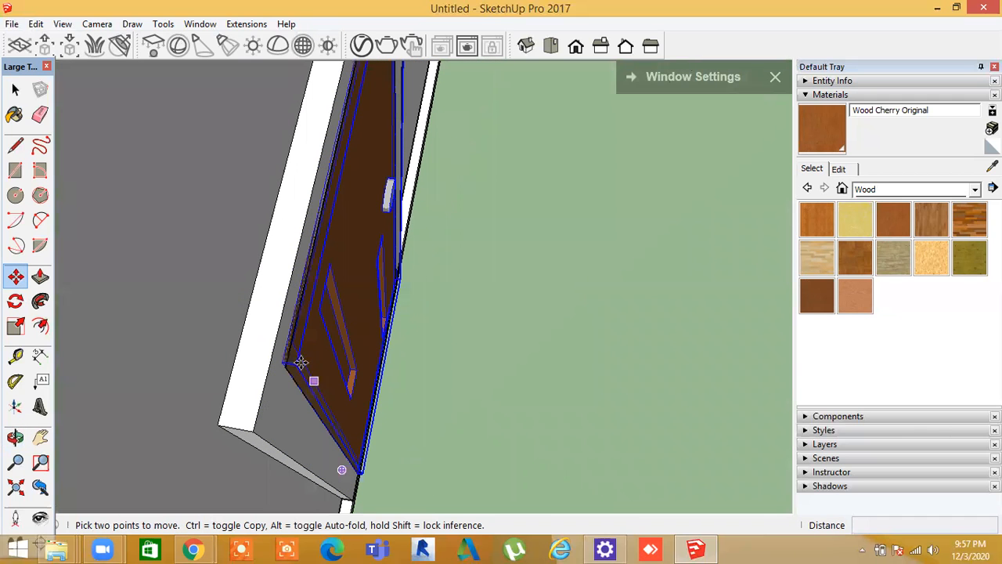
click(296, 363)
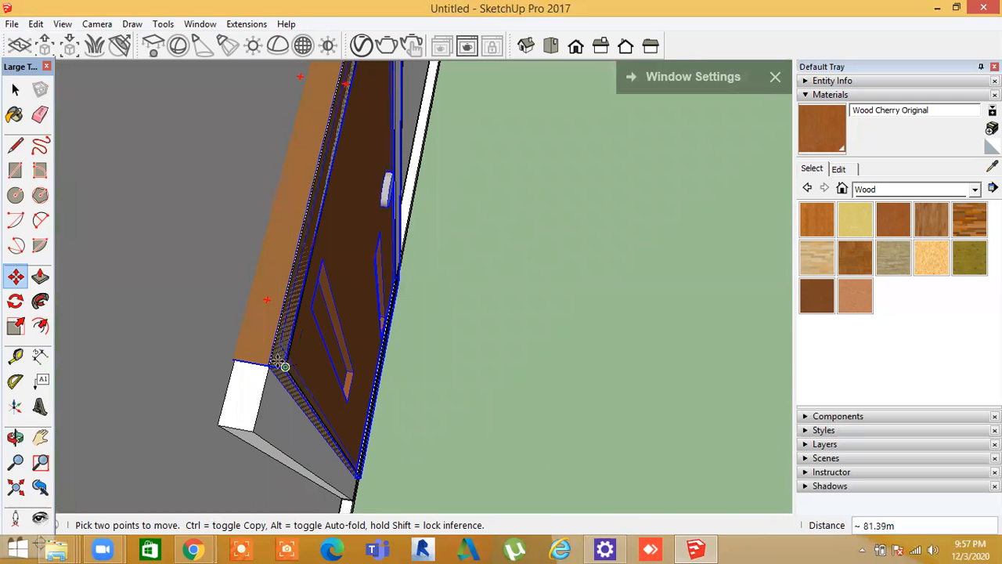
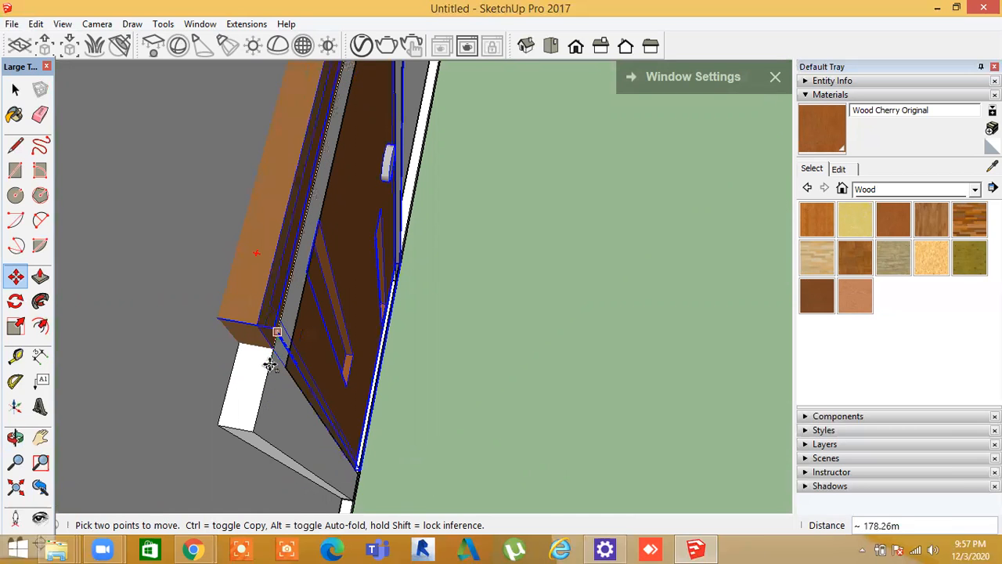
right_click(194, 371)
click(365, 376)
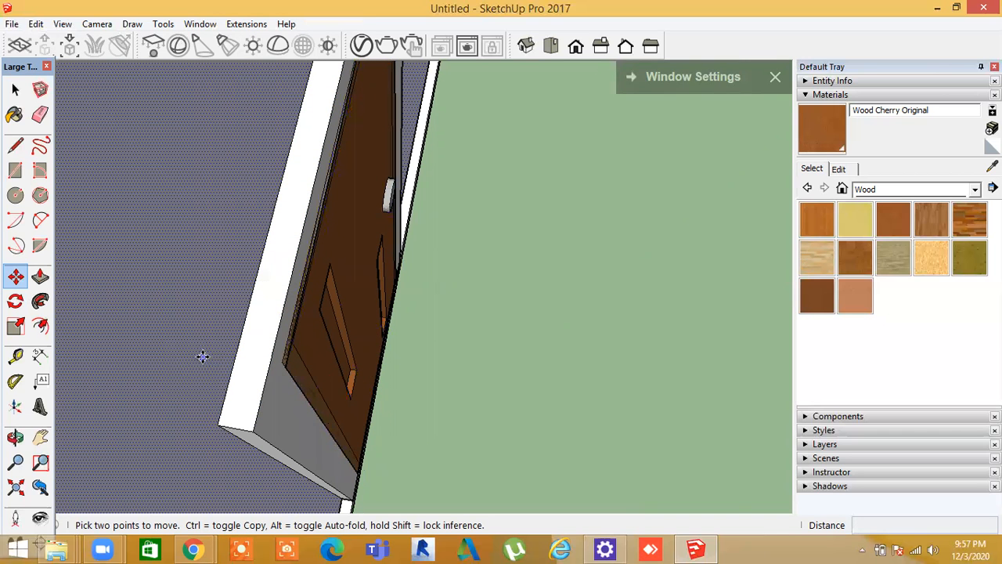
key(space)
Rotate the door group about 30 degrees into the house around its upper hinge-side corner so it stands ajar
middle_drag(500, 440, 396, 458)
scroll(396, 458, down, 5)
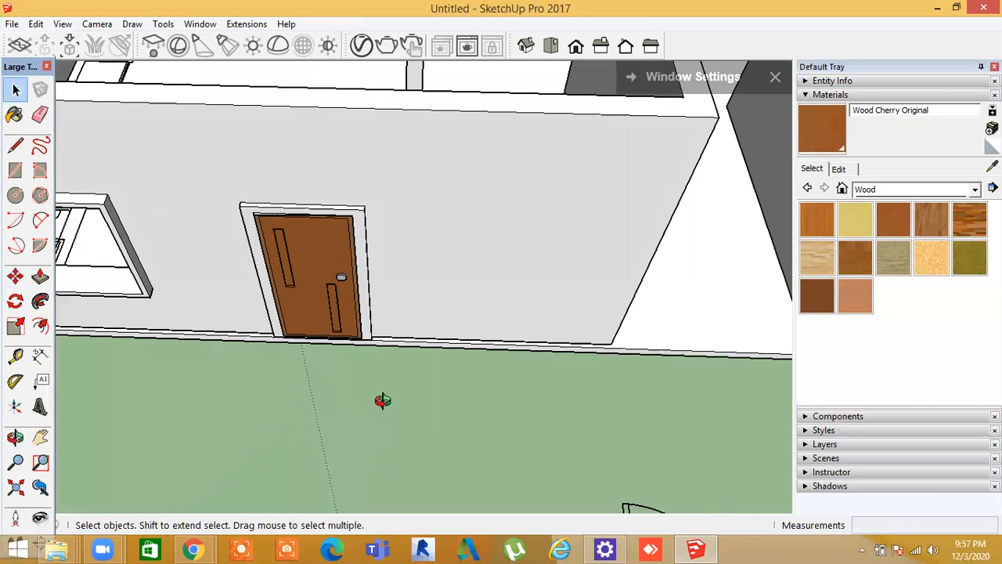
click(339, 295)
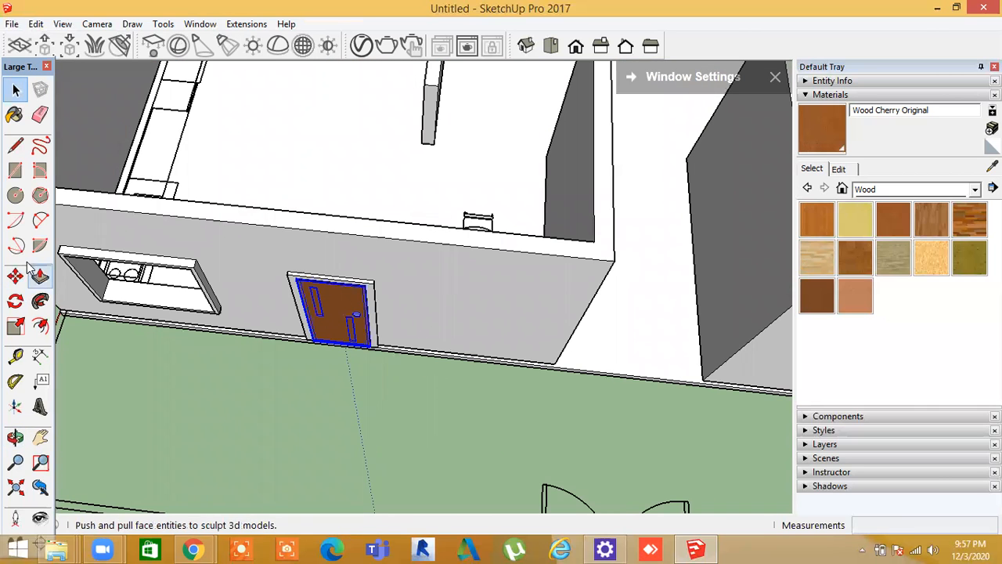
click(15, 300)
click(320, 279)
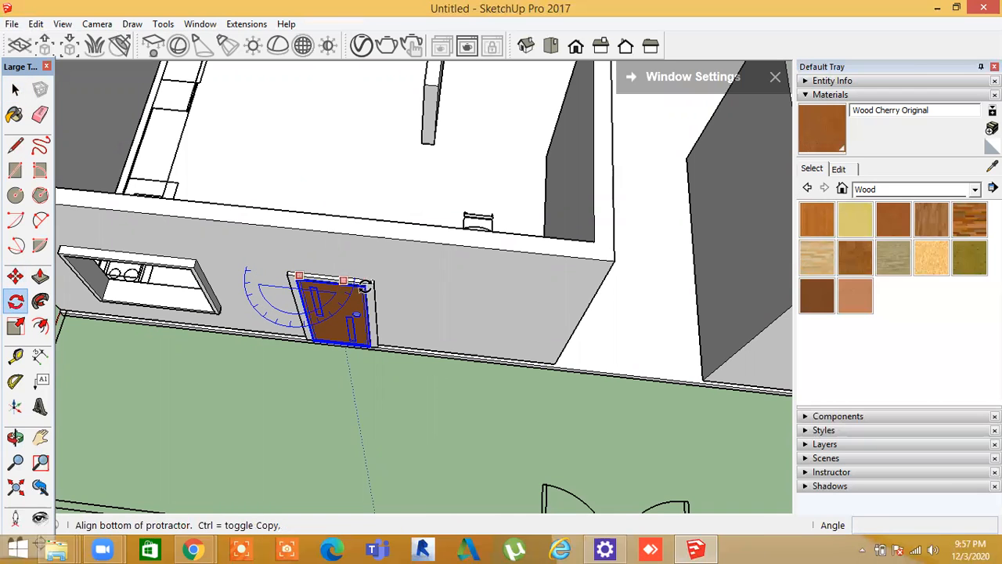
click(366, 286)
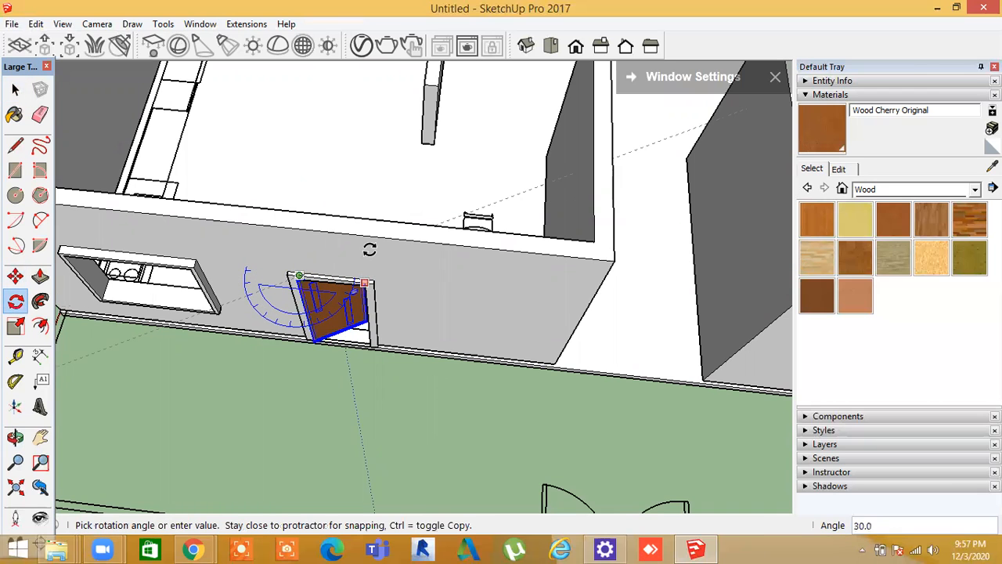
key(Escape)
key(space)
Show the Glass and Mirrors material collection
middle_drag(441, 408, 231, 364)
scroll(436, 402, down, 3)
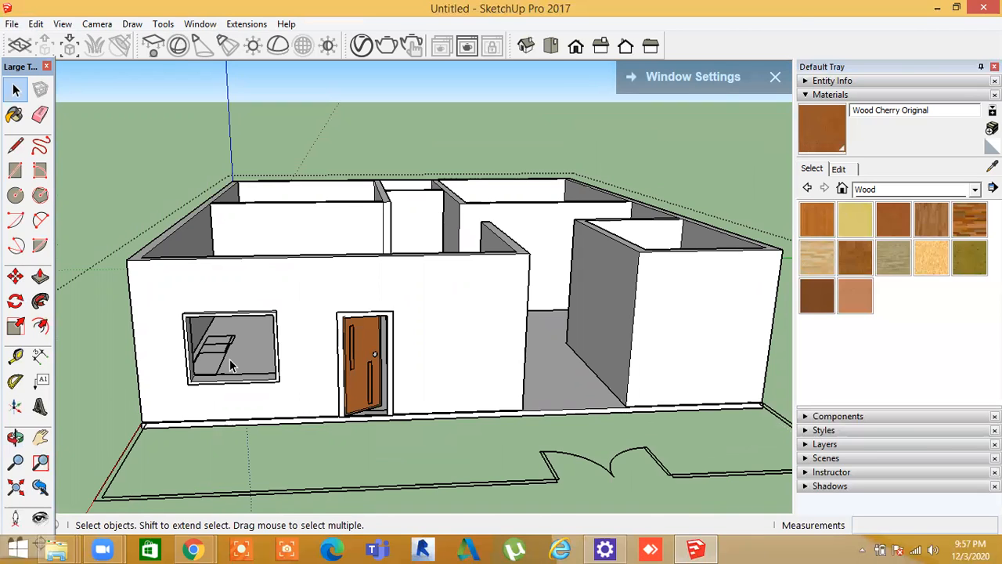
click(975, 189)
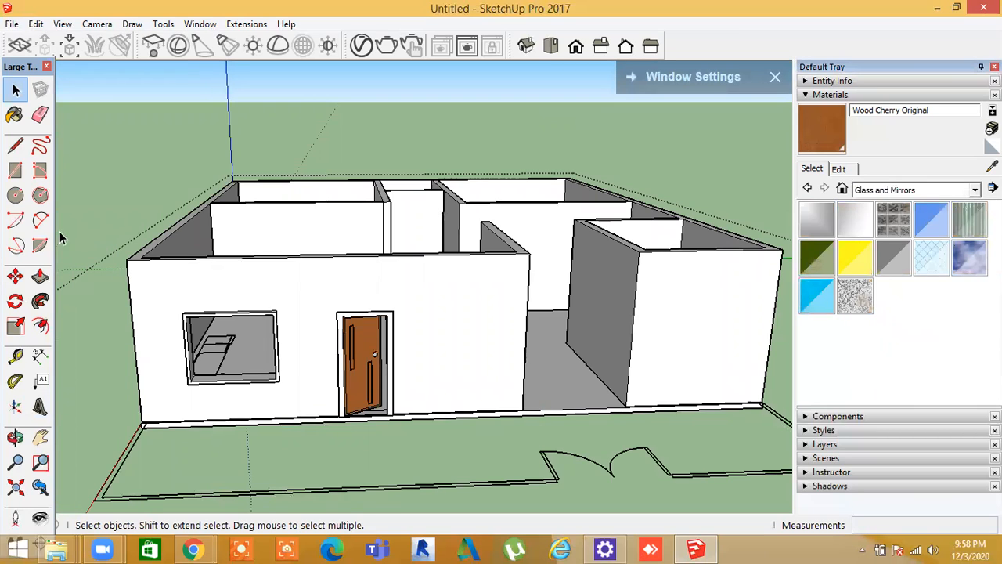
click(15, 170)
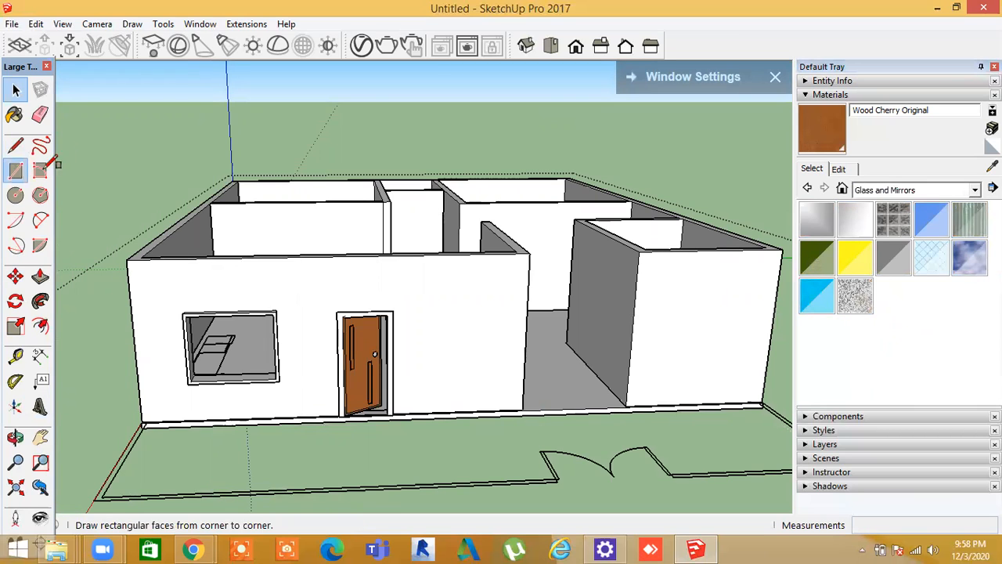
click(182, 313)
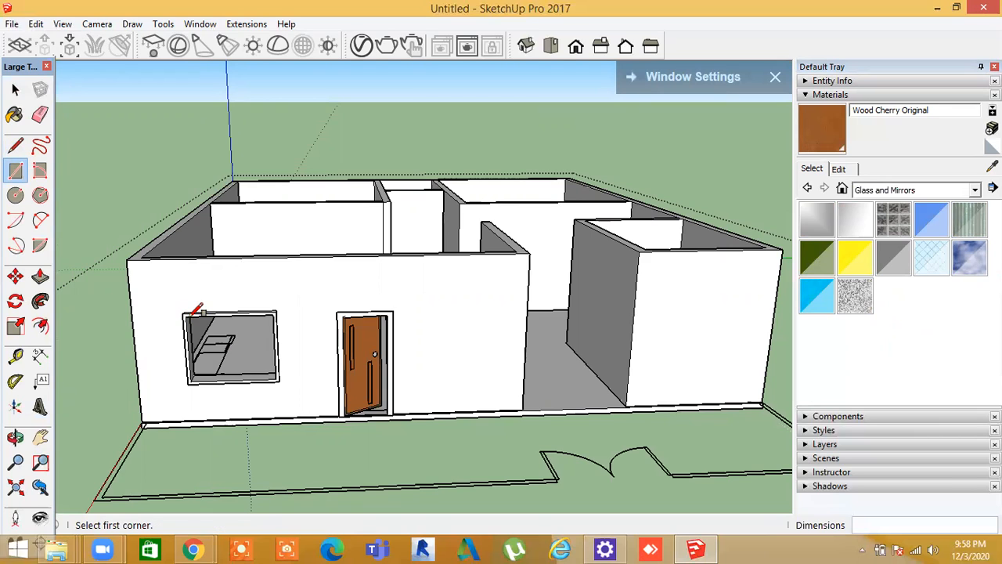
click(185, 315)
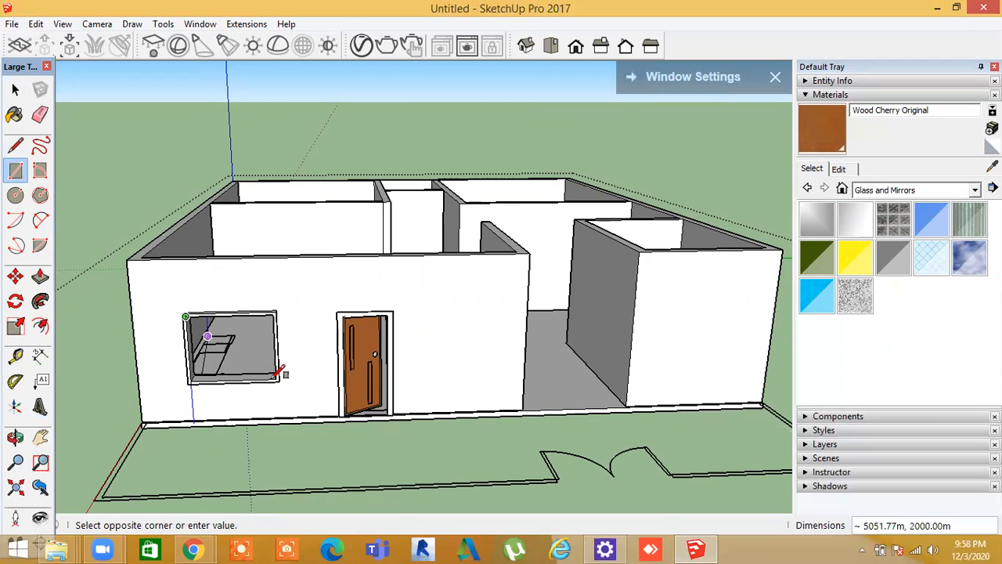
middle_drag(186, 457, 600, 287)
scroll(423, 264, up, 3)
click(426, 274)
middle_drag(557, 391, 483, 401)
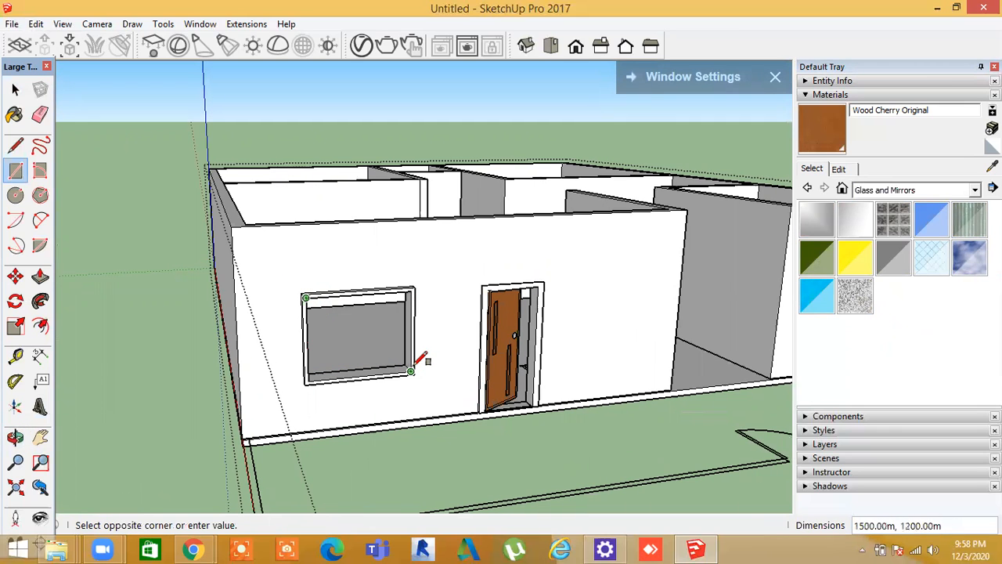
middle_drag(418, 376, 183, 287)
key(space)
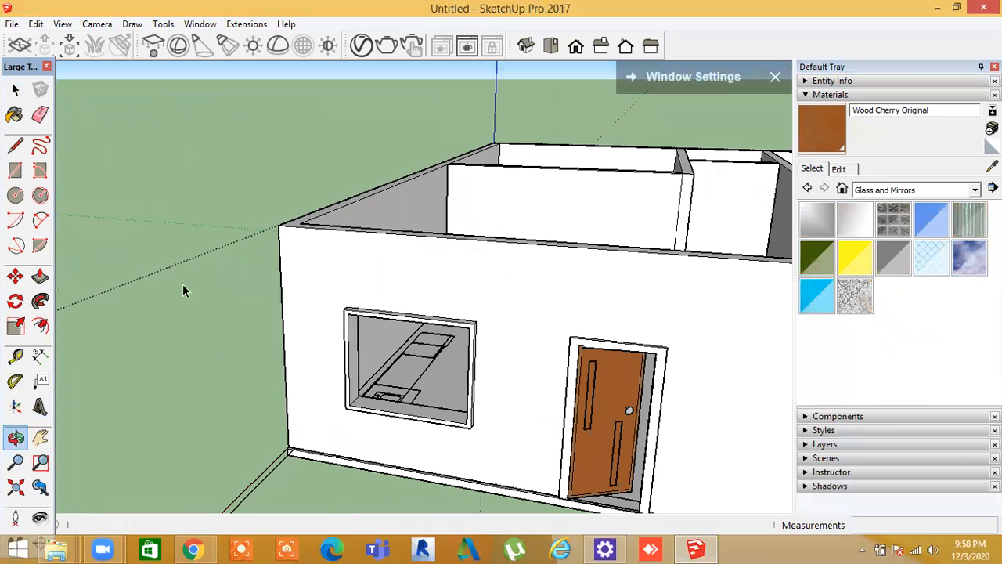
Draw a 1500 m by 1200 m rectangle between opposite inner corners of the front window opening as its pane
middle_drag(405, 328, 429, 400)
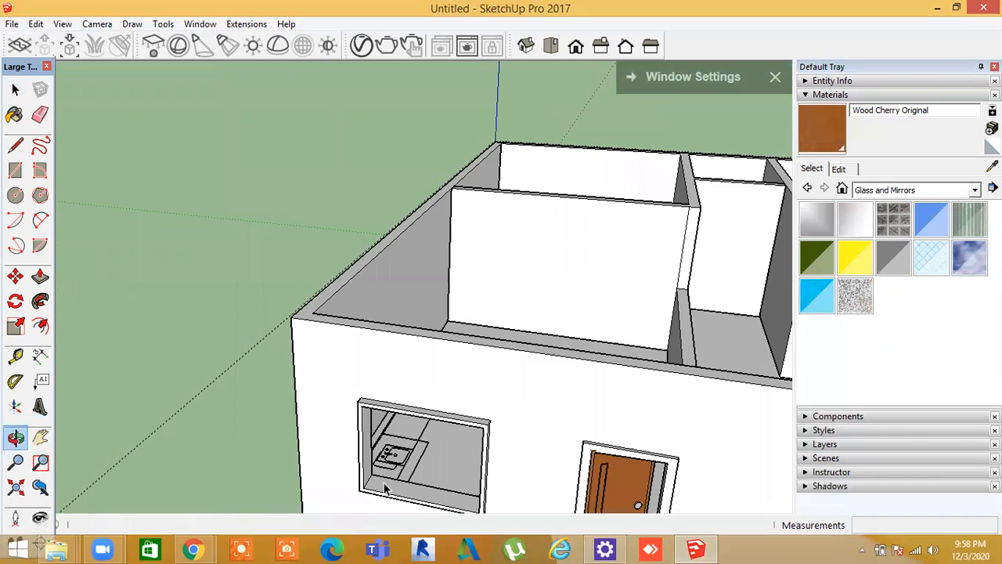
scroll(384, 483, up, 1)
middle_drag(385, 473, 397, 462)
click(15, 171)
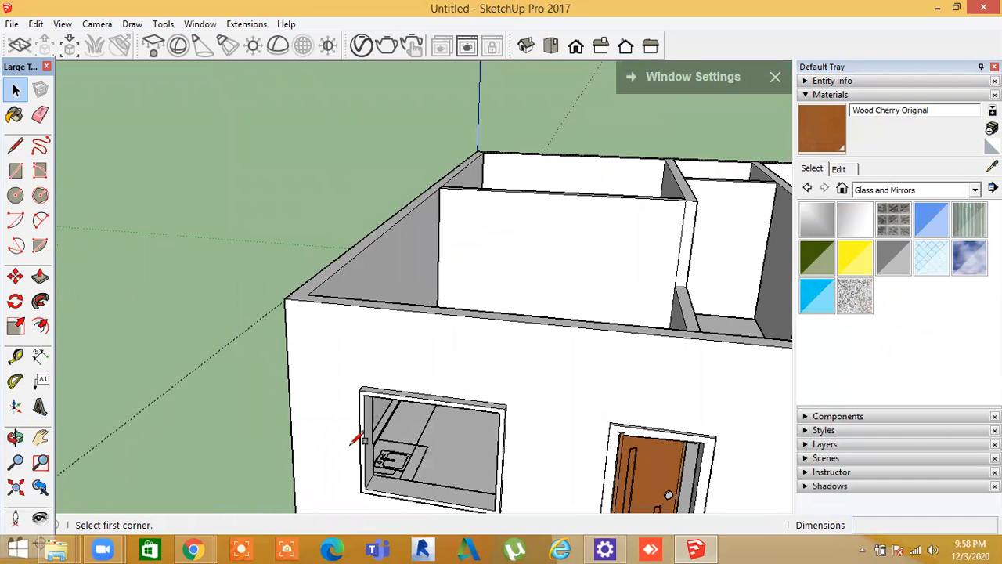
click(372, 473)
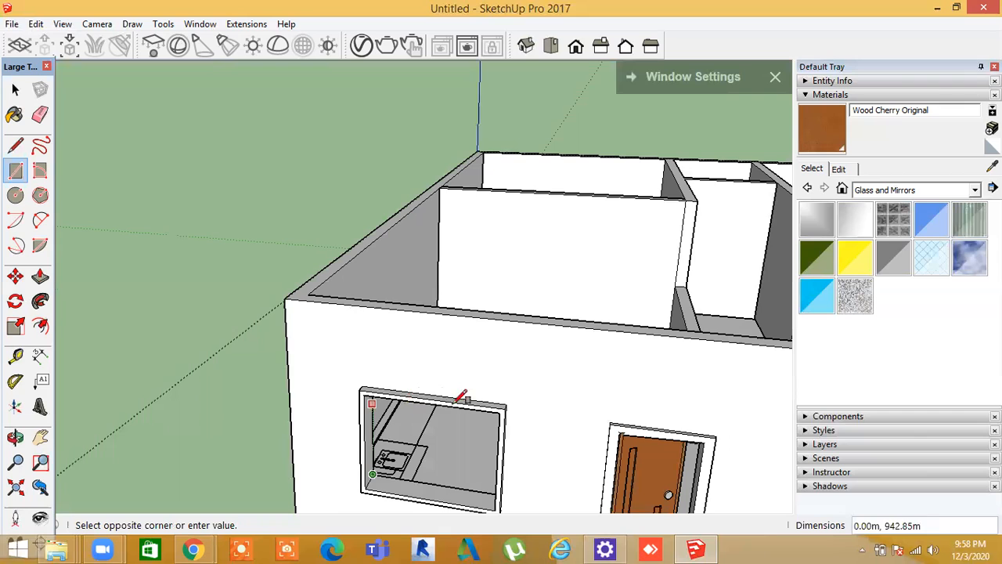
middle_drag(558, 362, 538, 400)
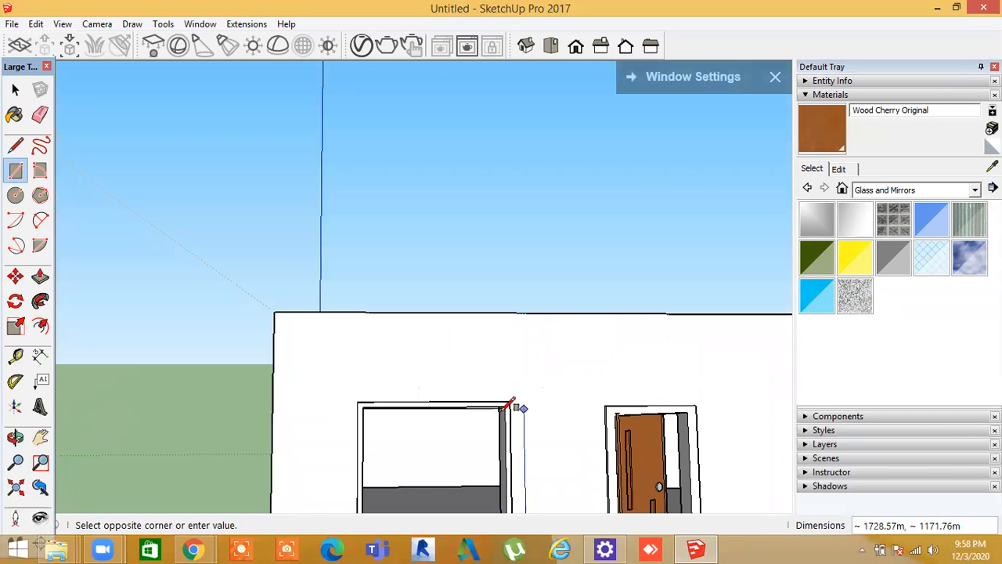
middle_drag(487, 424, 548, 344)
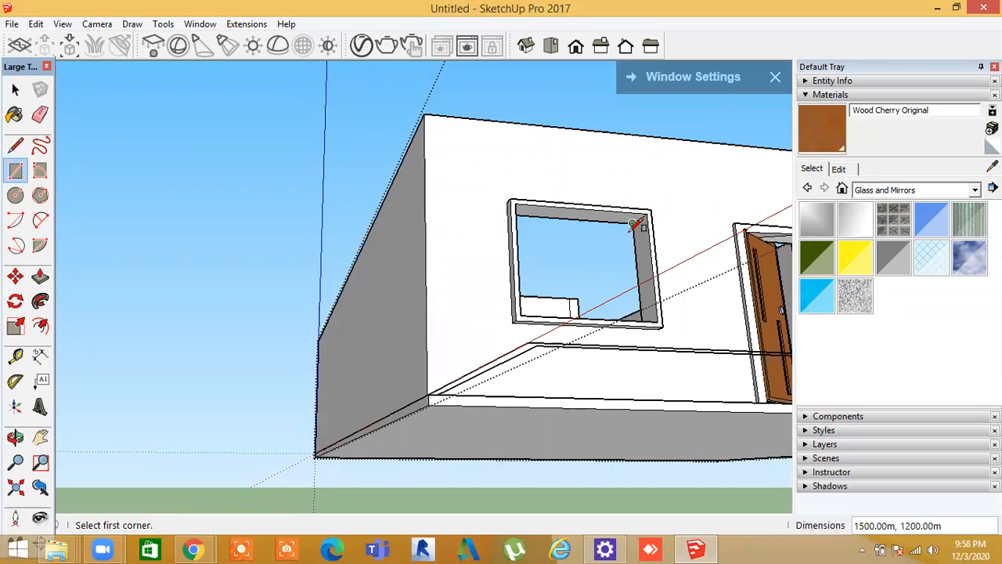
middle_drag(548, 311, 504, 351)
click(576, 320)
middle_drag(576, 320, 634, 374)
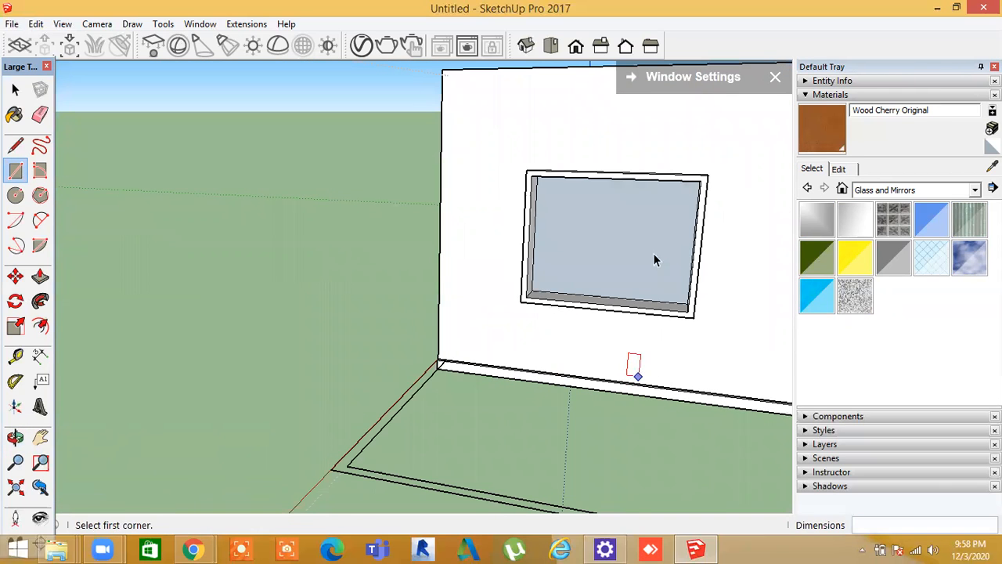
key(space)
Paint the front window's pane with Translucent Glass Blue
click(639, 231)
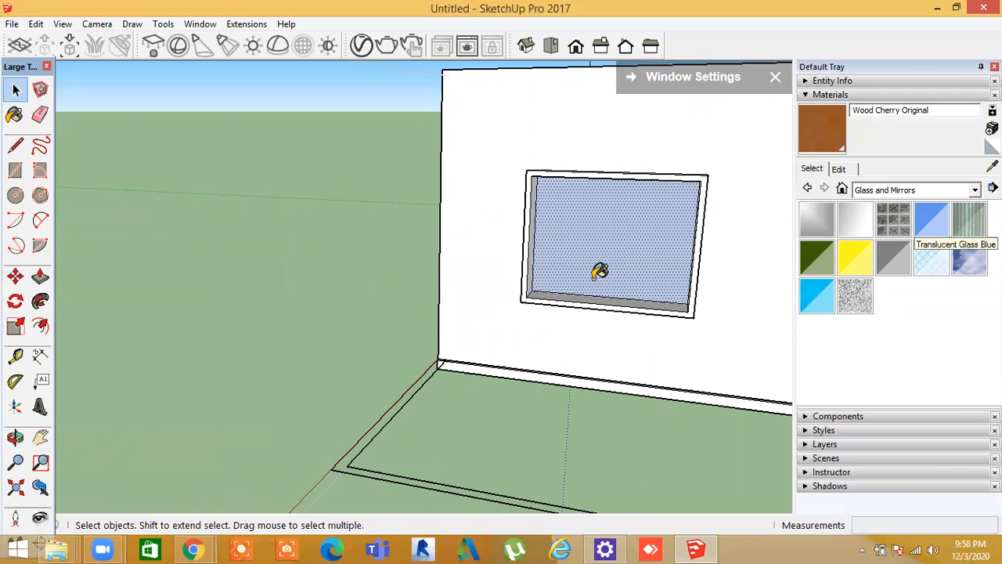
click(622, 241)
mouse_move(686, 437)
middle_down()
mouse_move(707, 454)
mouse_move(447, 430)
mouse_move(642, 485)
mouse_move(545, 362)
middle_up()
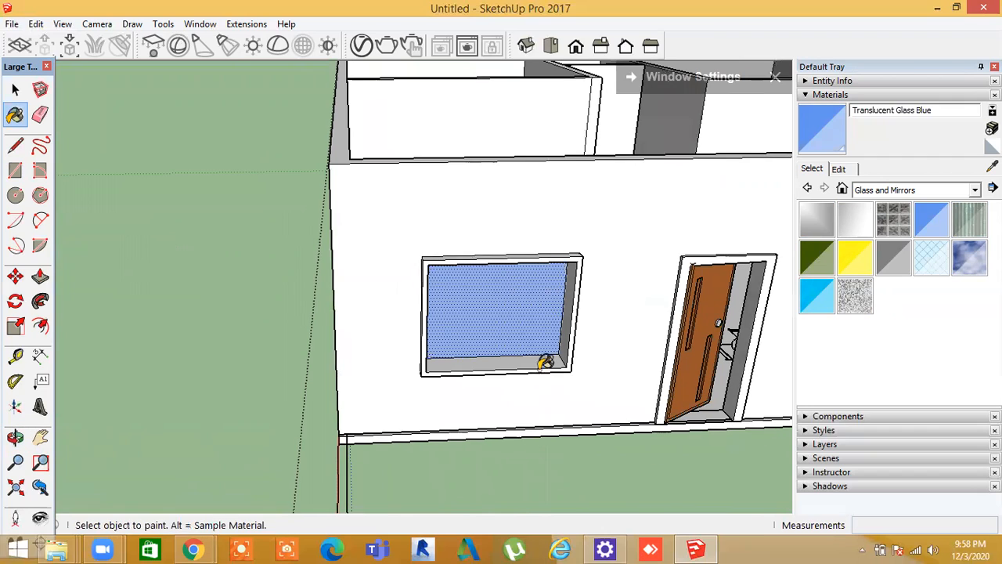
Try to give the front window's blue glass pane thickness with Push/Pull
click(41, 276)
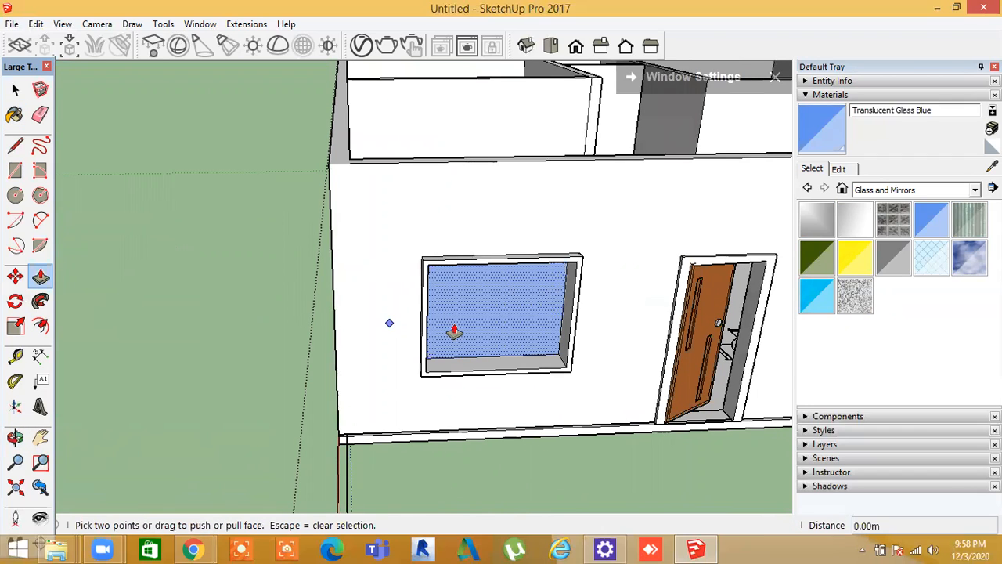
click(529, 344)
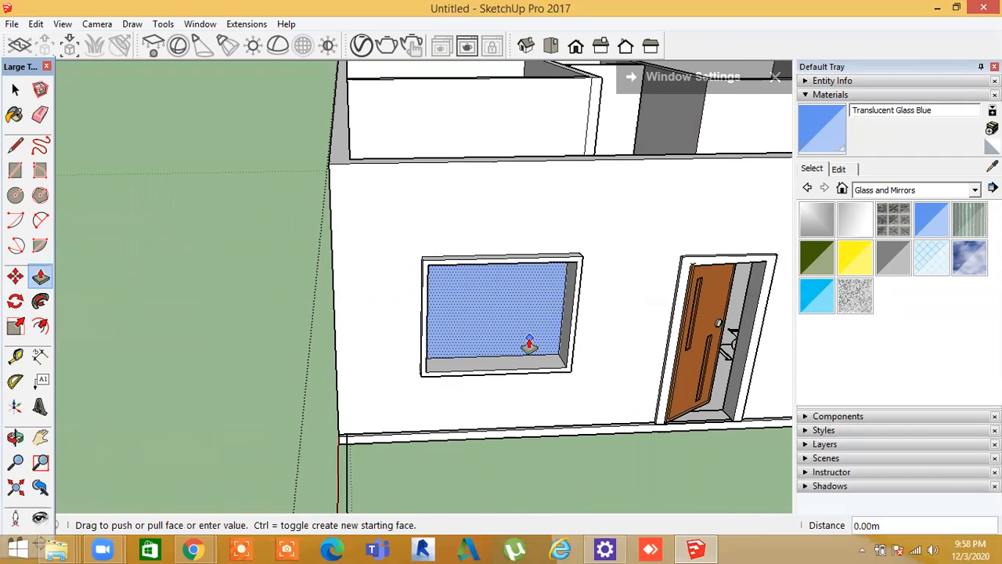
click(552, 400)
key(space)
Examine the house model from several distances and angles, checking the glazed window and the open front door
middle_drag(625, 462, 747, 388)
scroll(565, 412, up, 5)
middle_drag(564, 412, 543, 409)
scroll(463, 436, down, 3)
middle_drag(462, 436, 462, 349)
scroll(428, 383, down, 5)
scroll(489, 405, down, 5)
scroll(321, 491, up, 5)
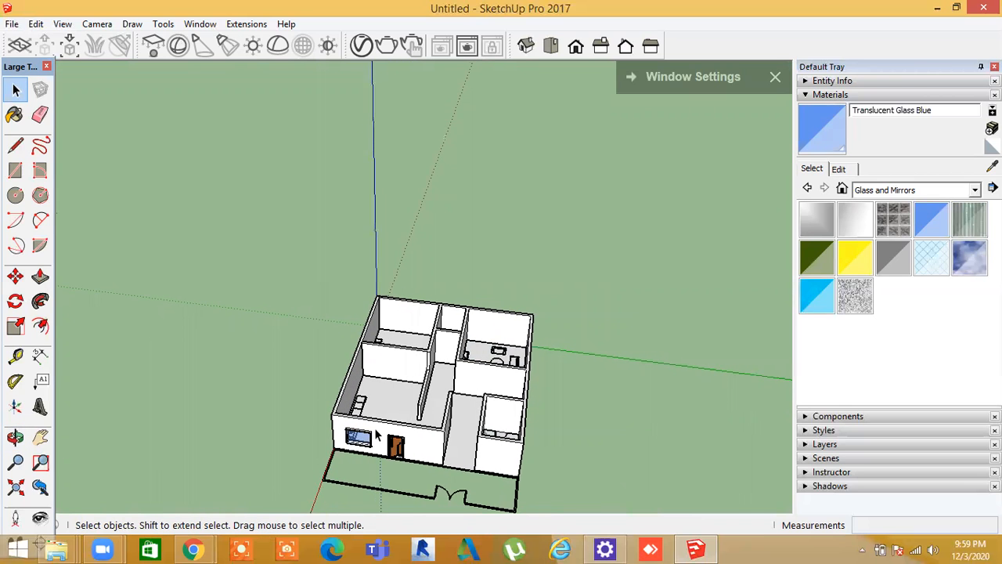
middle_drag(321, 491, 540, 317)
scroll(540, 308, up, 8)
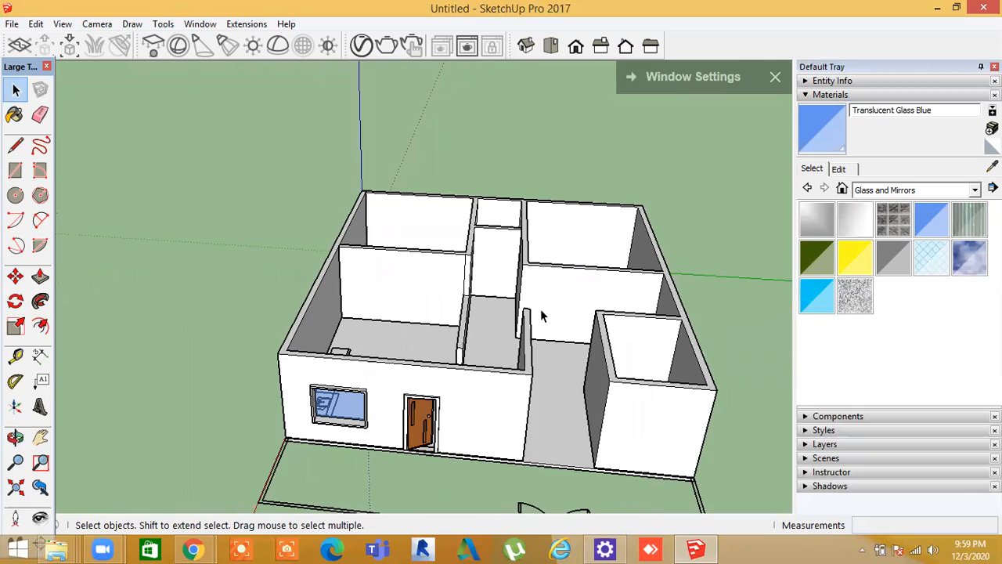
scroll(631, 387, down, 8)
middle_drag(631, 387, 475, 437)
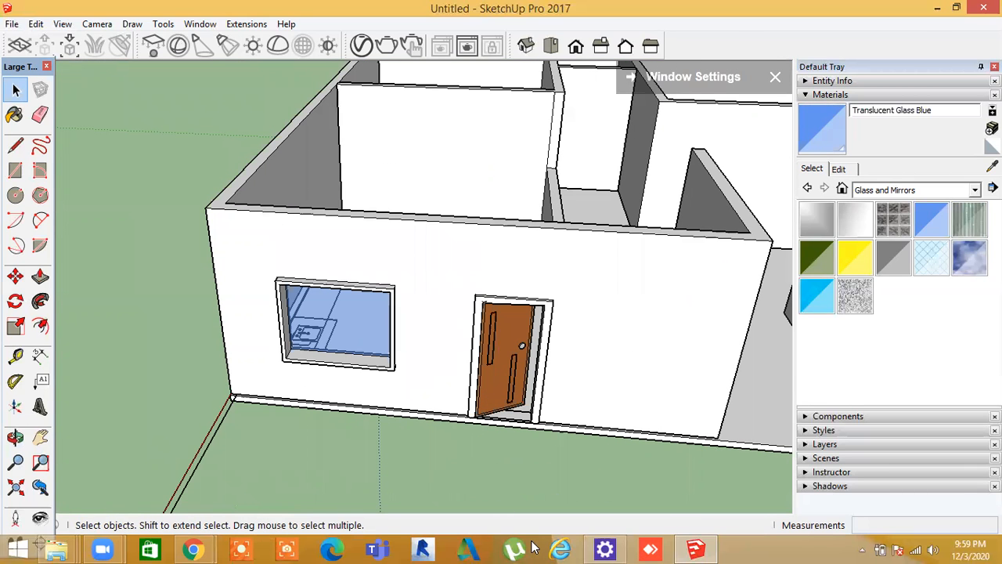